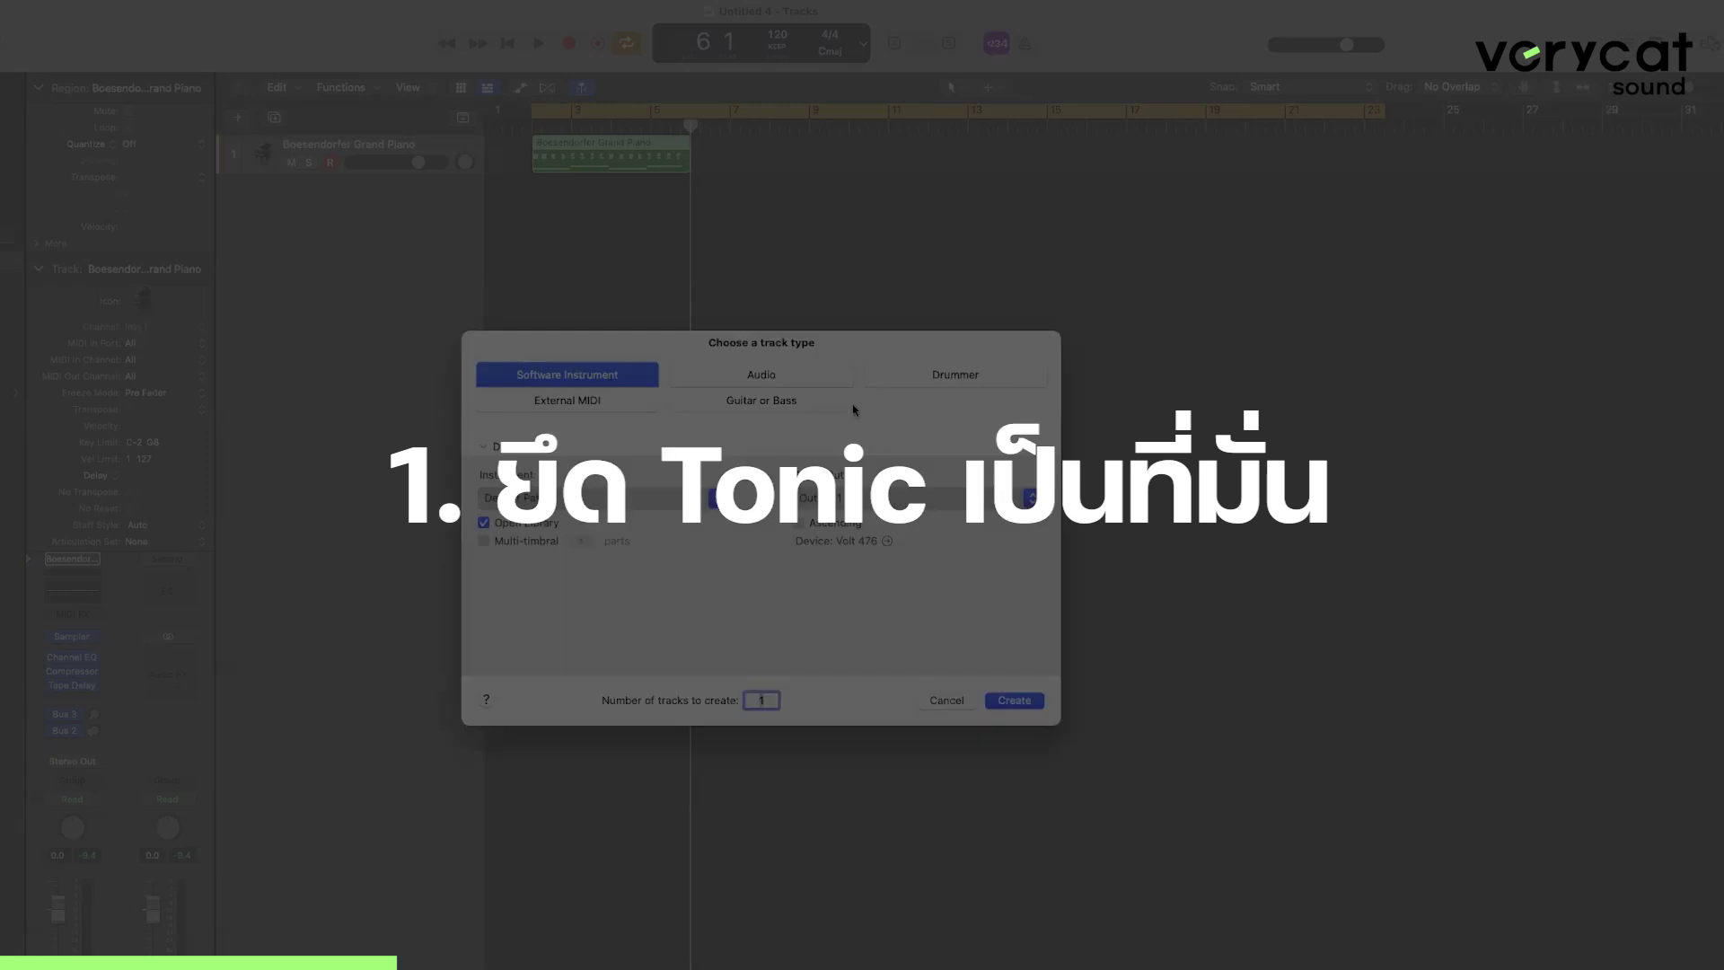
Create a software instrument track and copy the grand piano chord region so the copy starts at bar 6.
left_click(1031, 700)
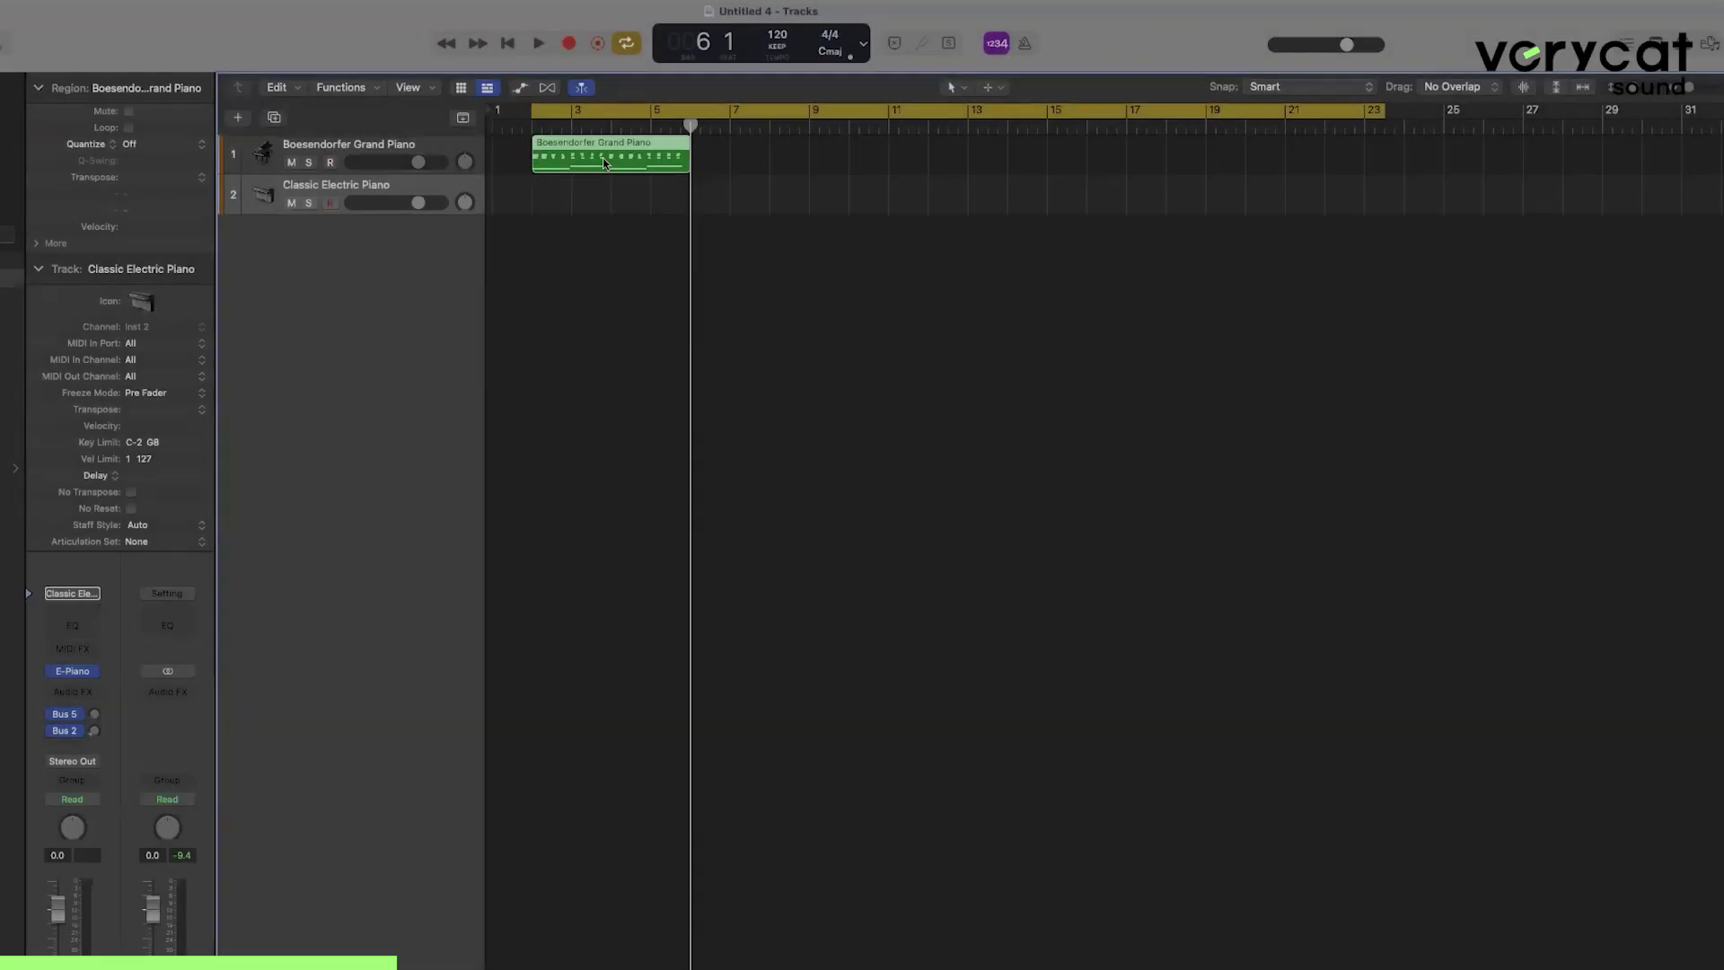
left_click_drag(604, 163, 762, 165)
left_click(808, 216)
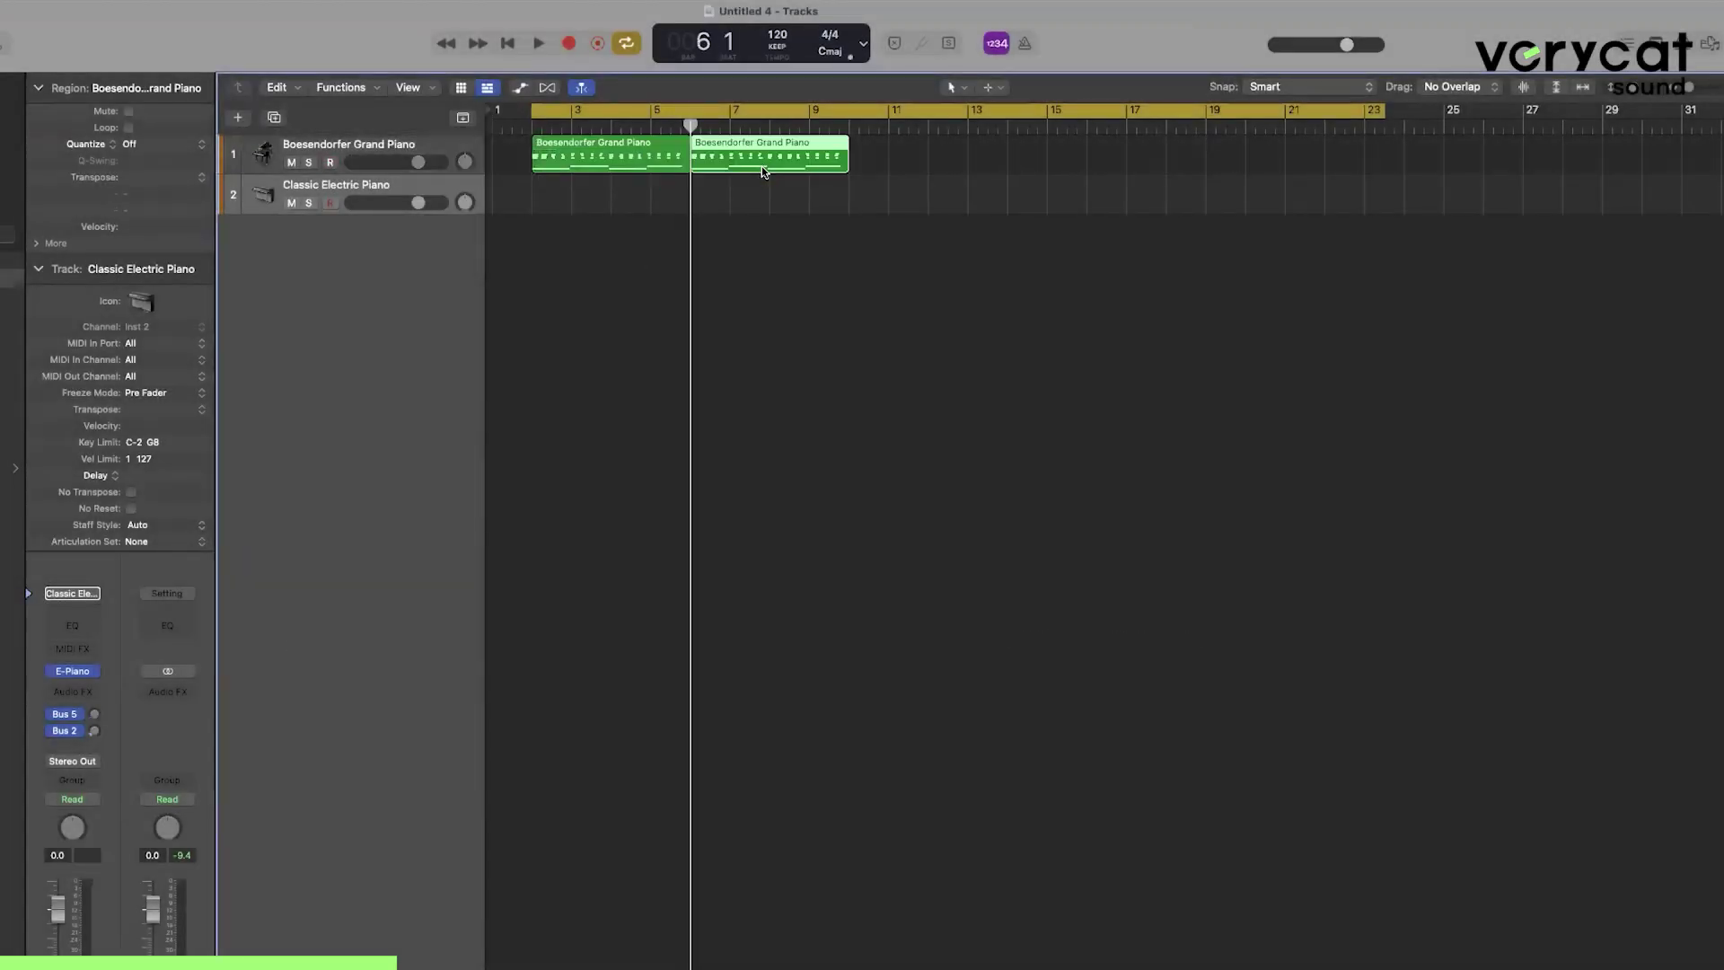
Duplicate the grand piano track with its instrument settings and delete the Classic Electric Piano track.
key("Return")
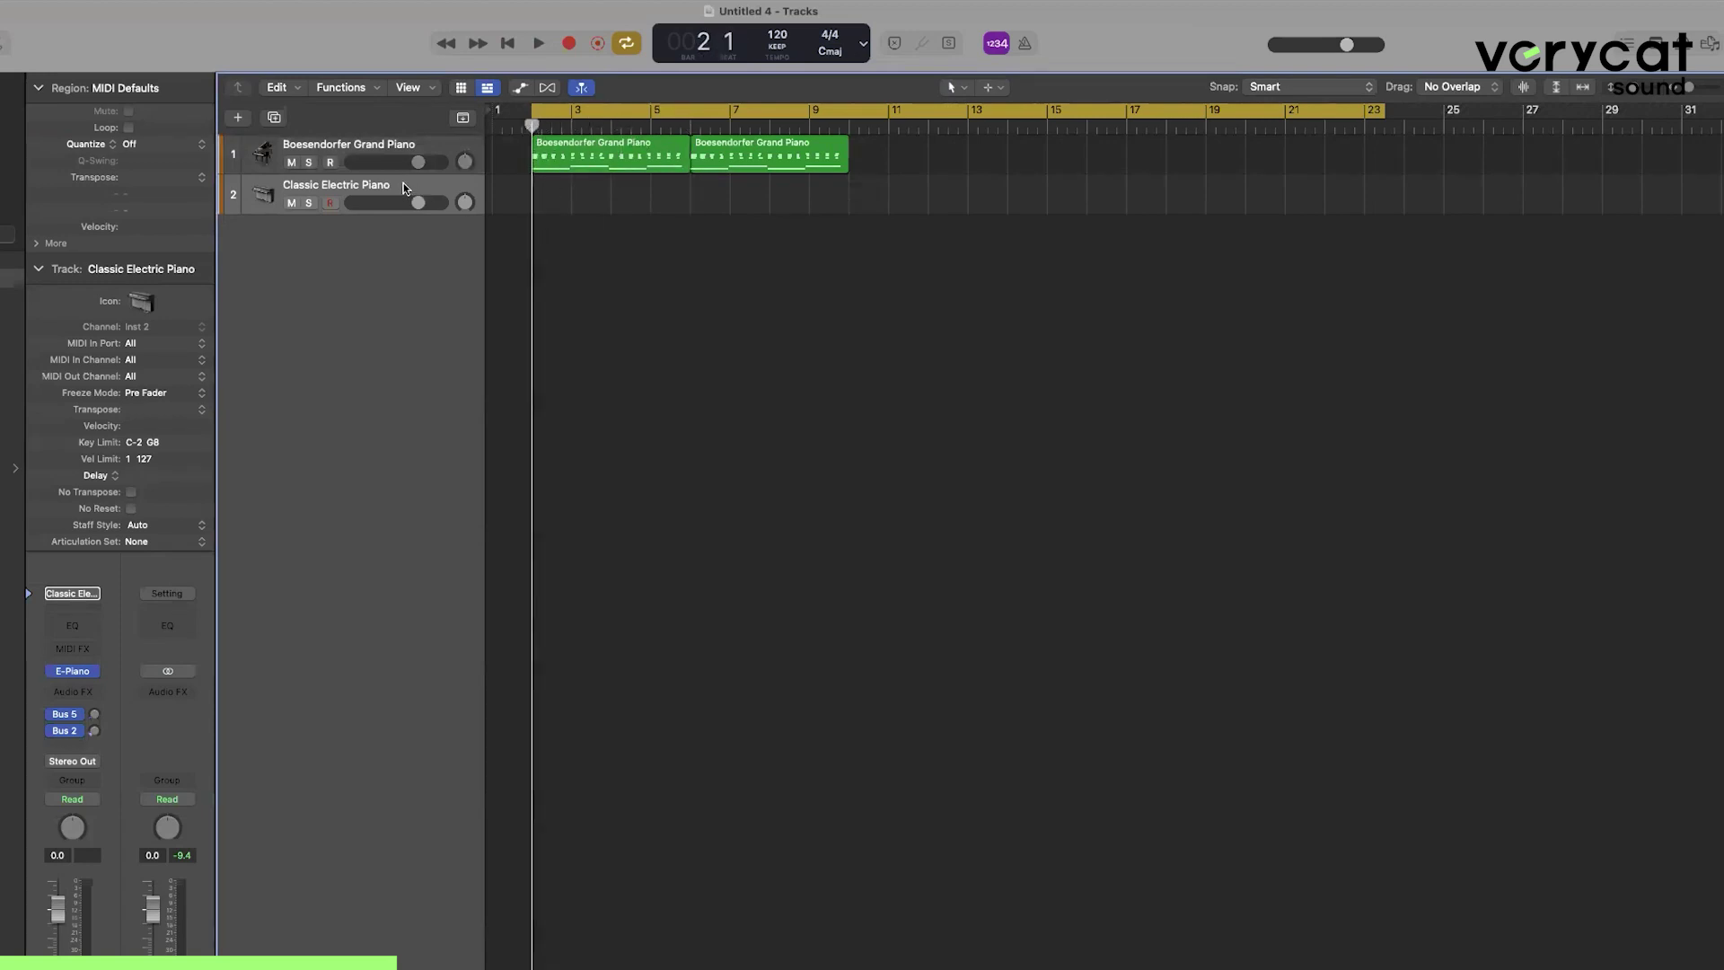
left_click(302, 153)
left_click(274, 116)
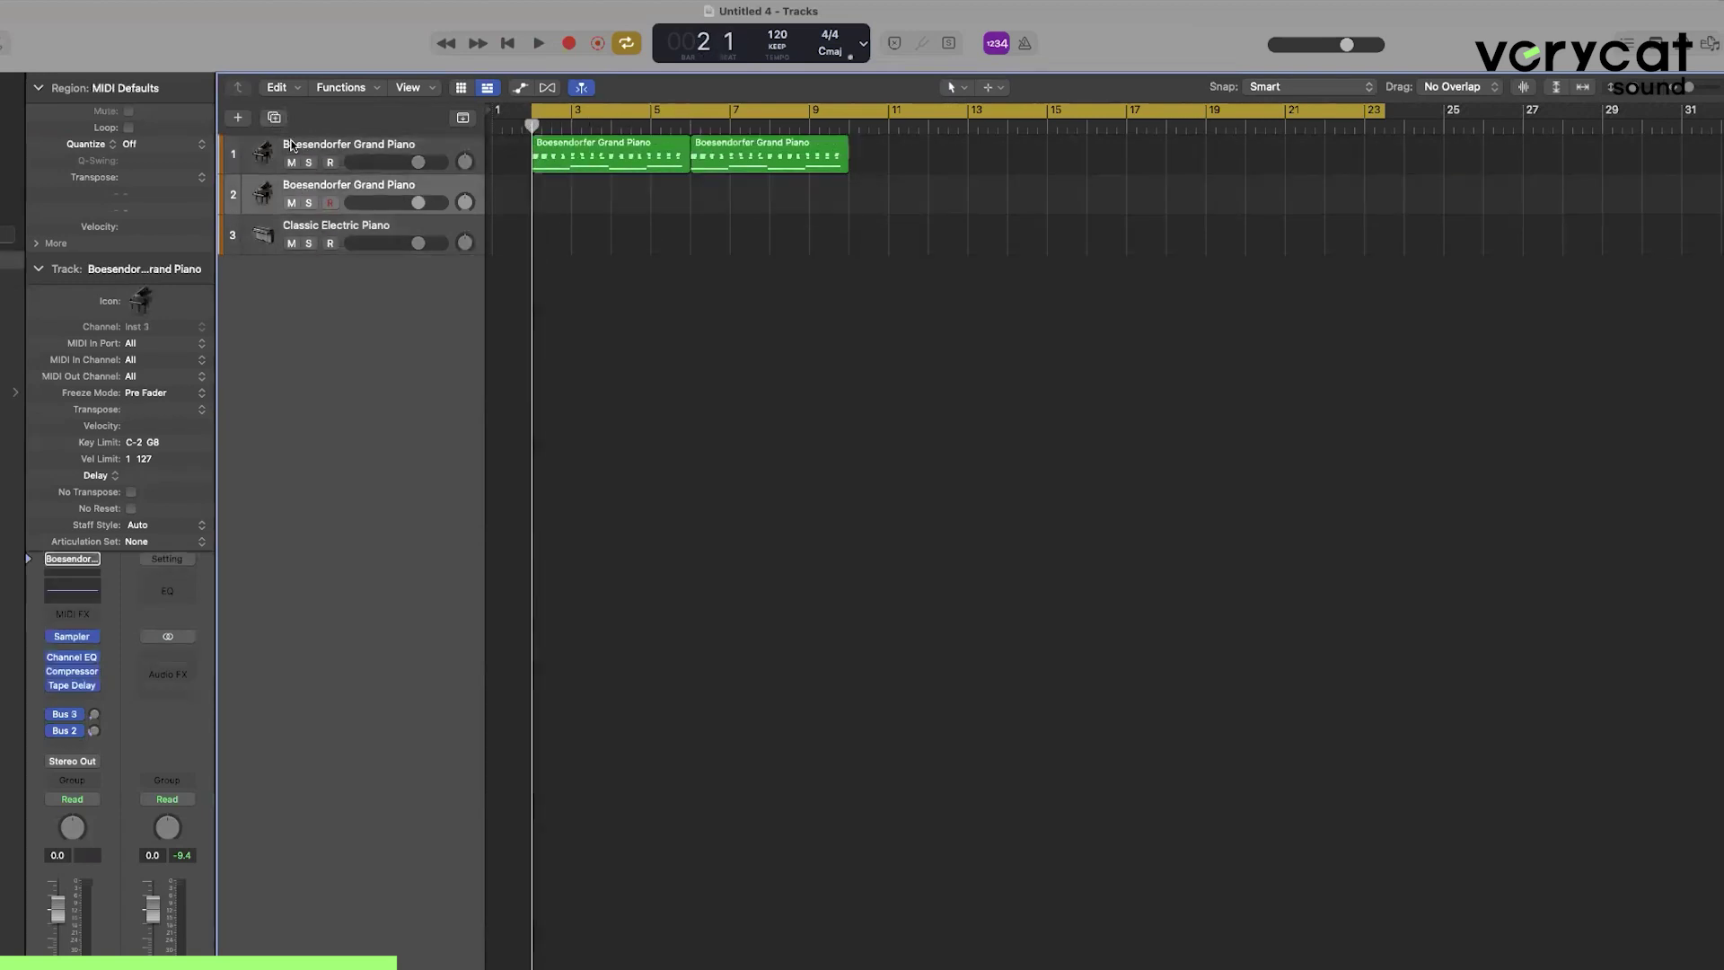
left_click(321, 227)
key("super+BackSpace")
Play back the chord regions and place the empty grand piano track above the chord track.
key("space")
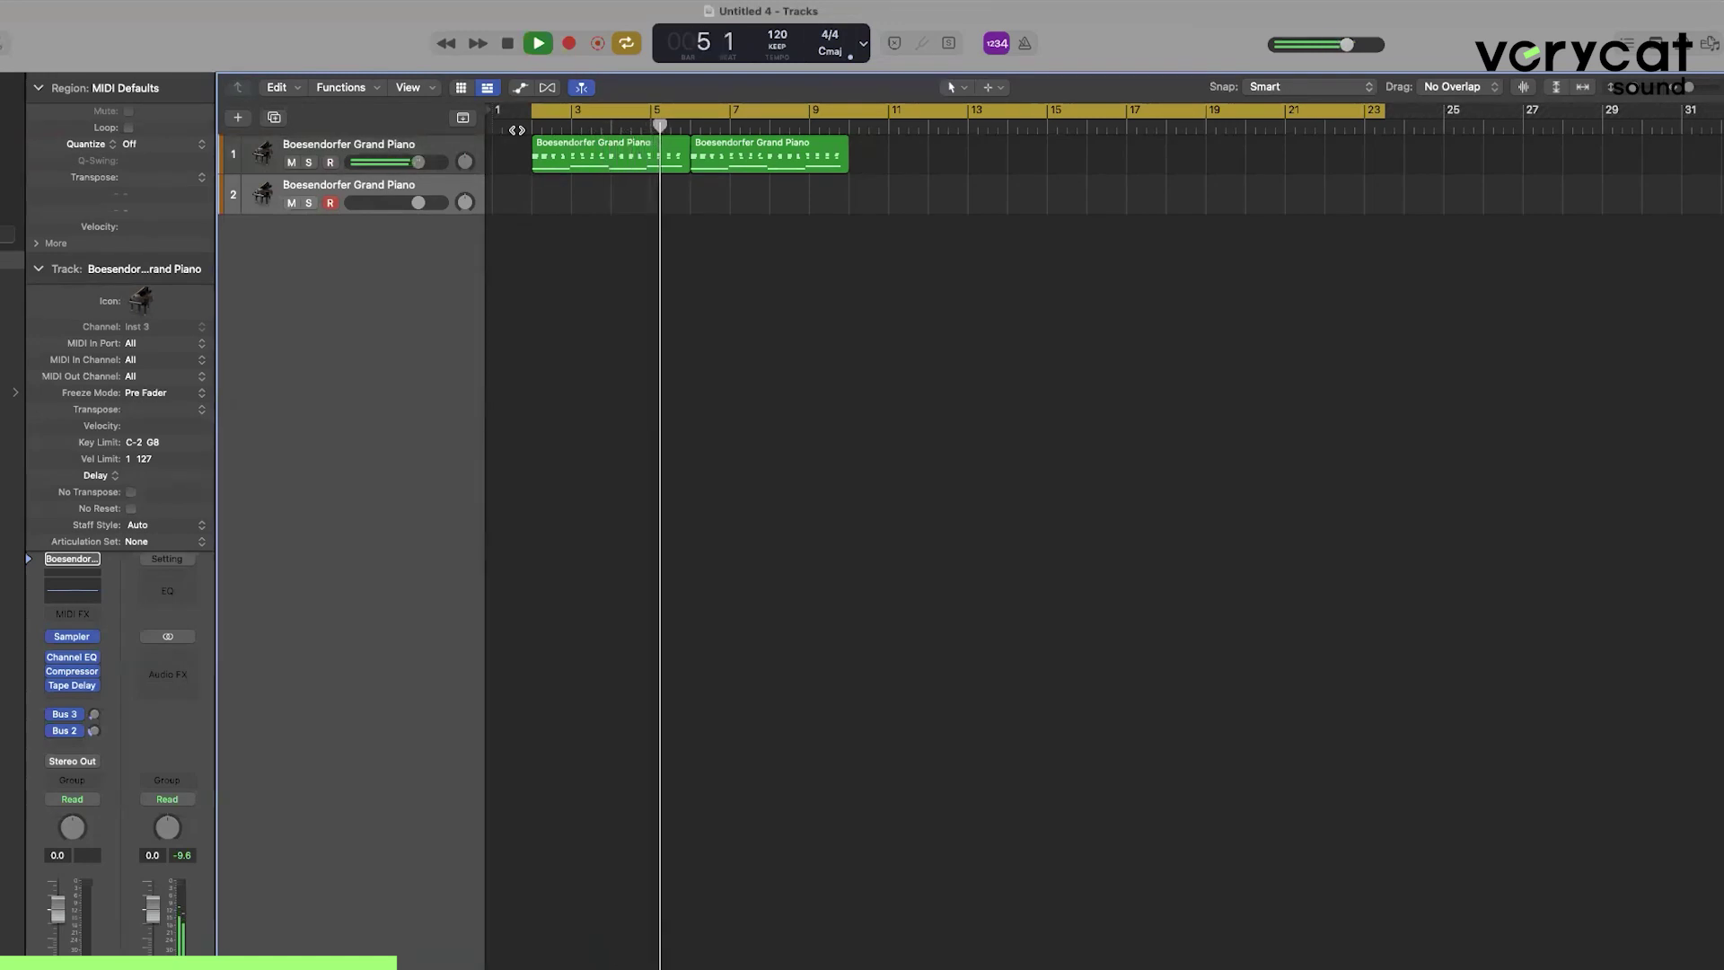
key("space")
left_click_drag(773, 224, 634, 150)
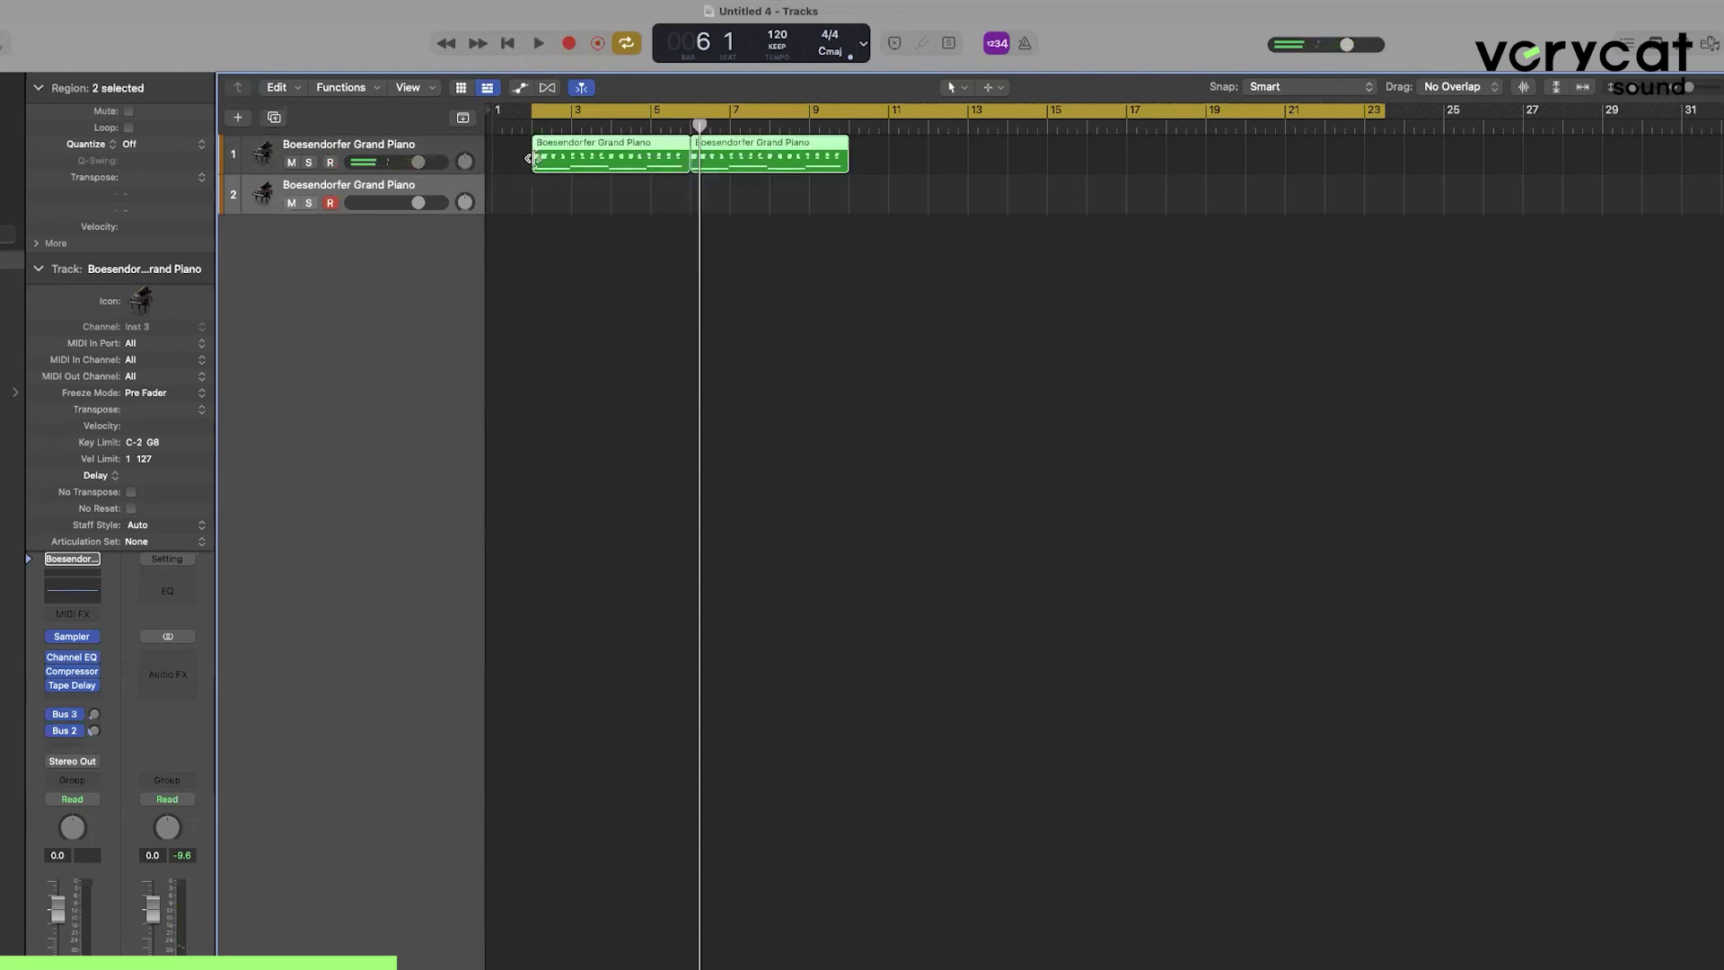
left_click_drag(357, 189, 361, 148)
Open both chord regions in the Piano Roll and quantize all their notes to 1/16.
left_click_drag(832, 266, 618, 209)
double_click(665, 190)
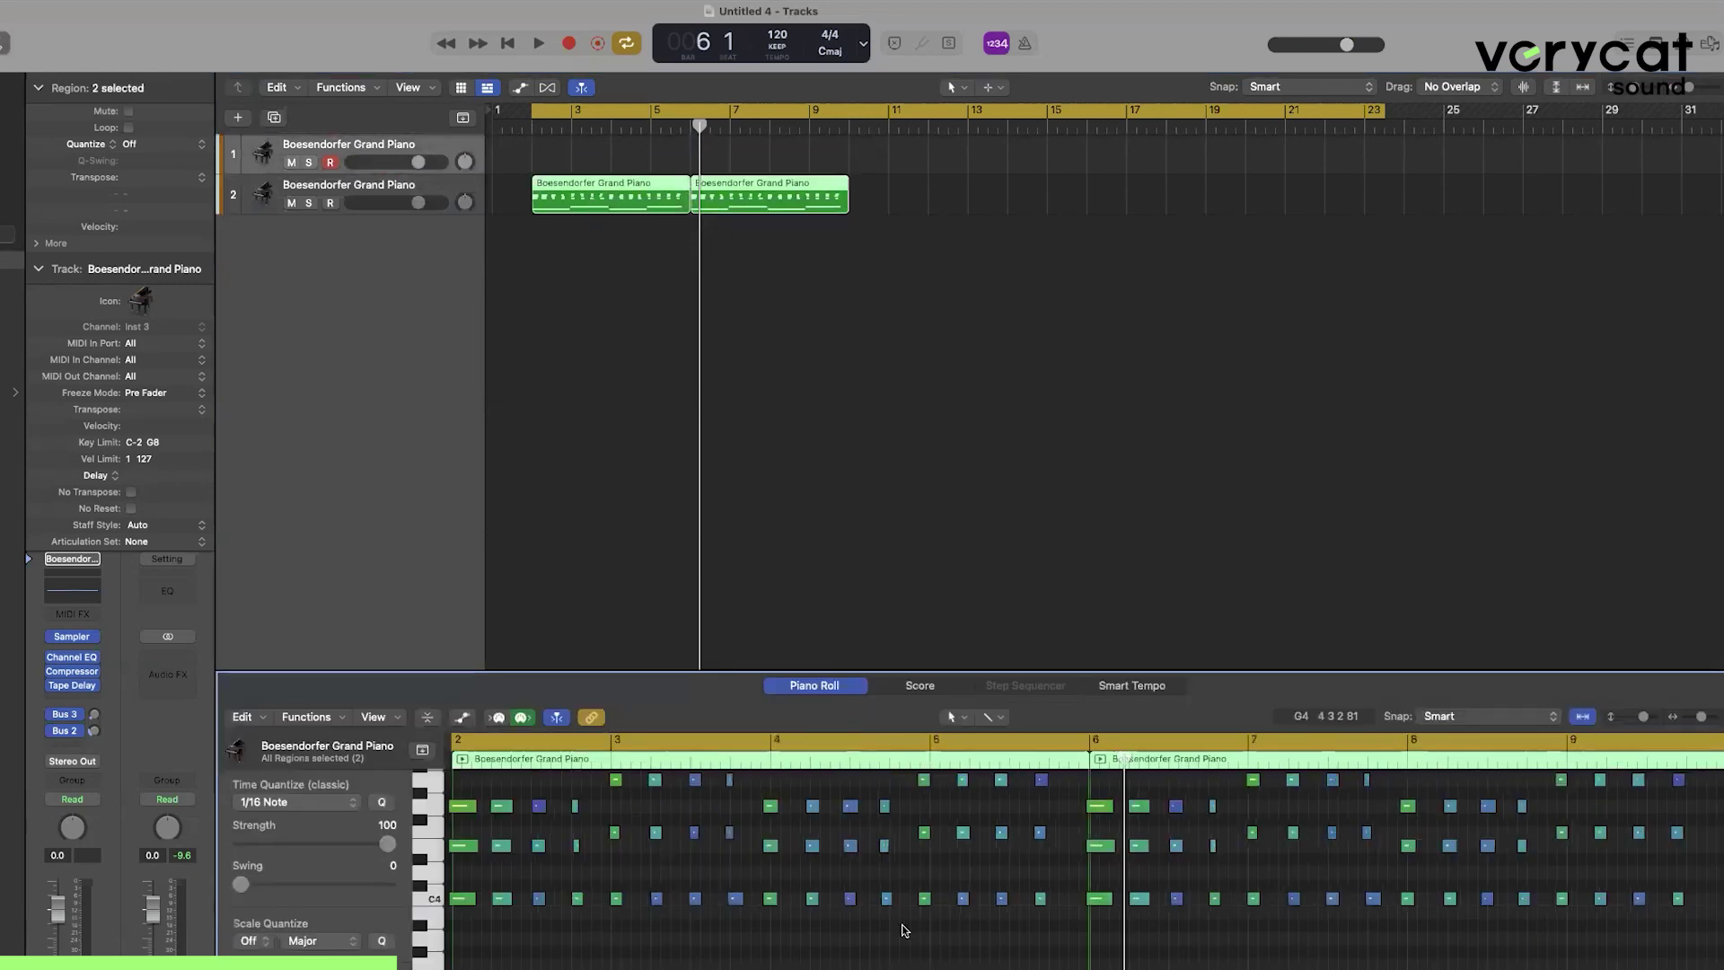
scroll(780, 877, "up", 1)
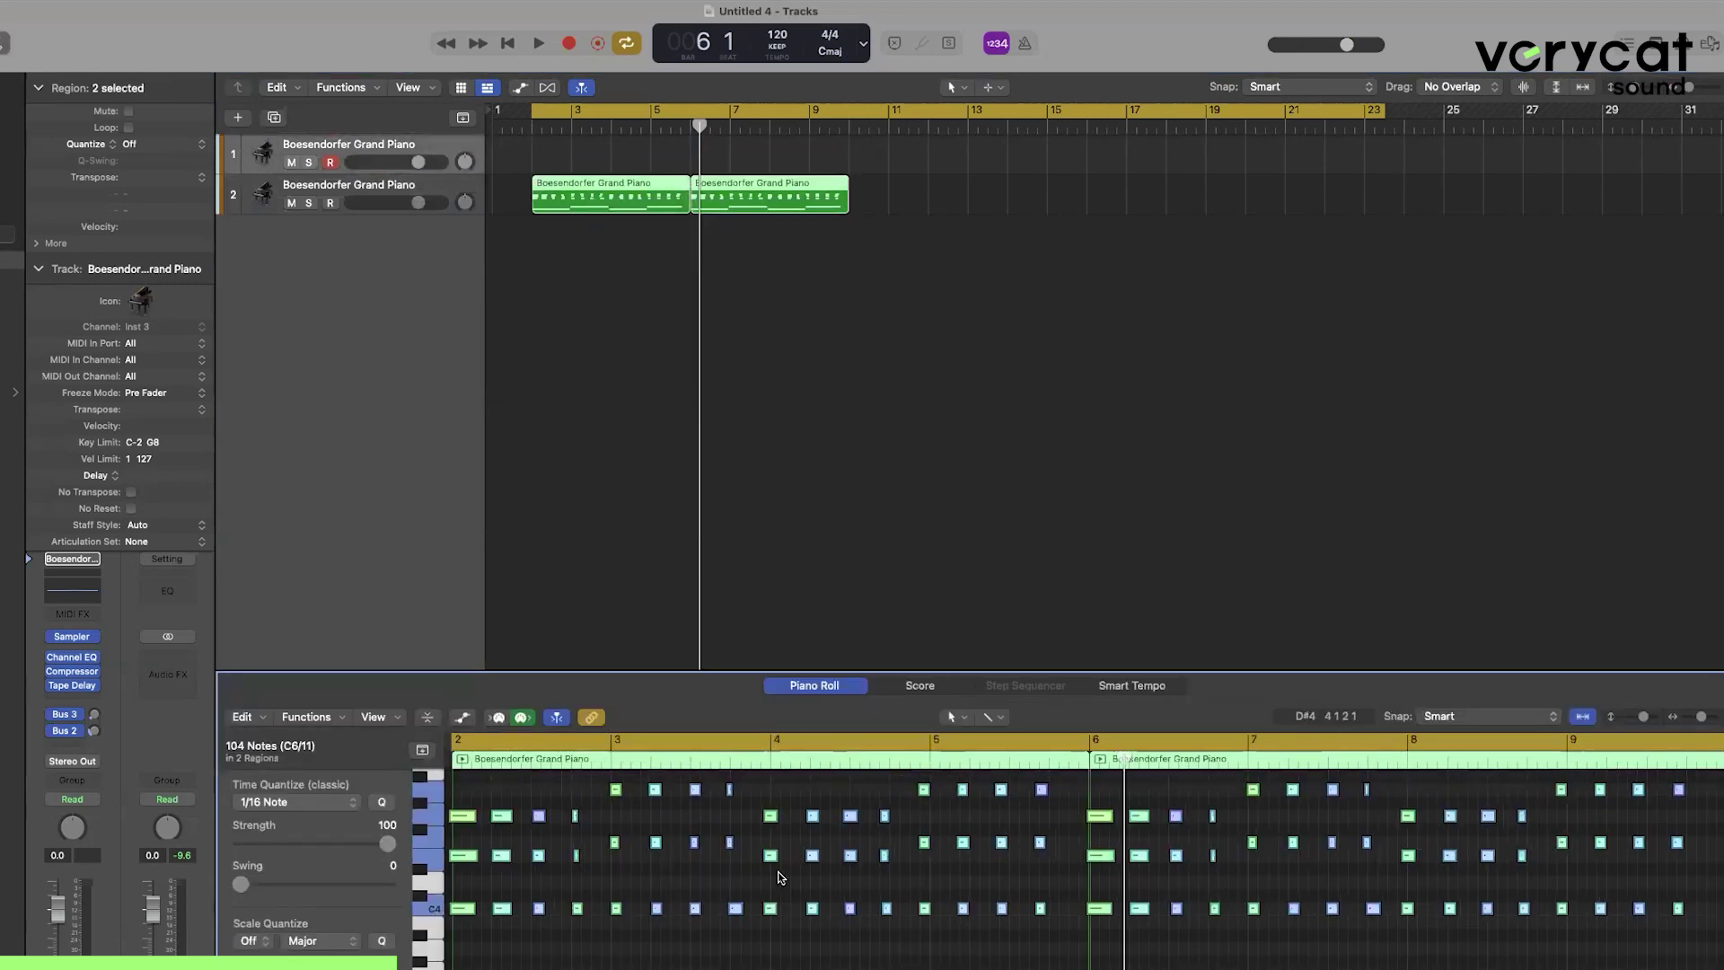
scroll(779, 877, "up", 16)
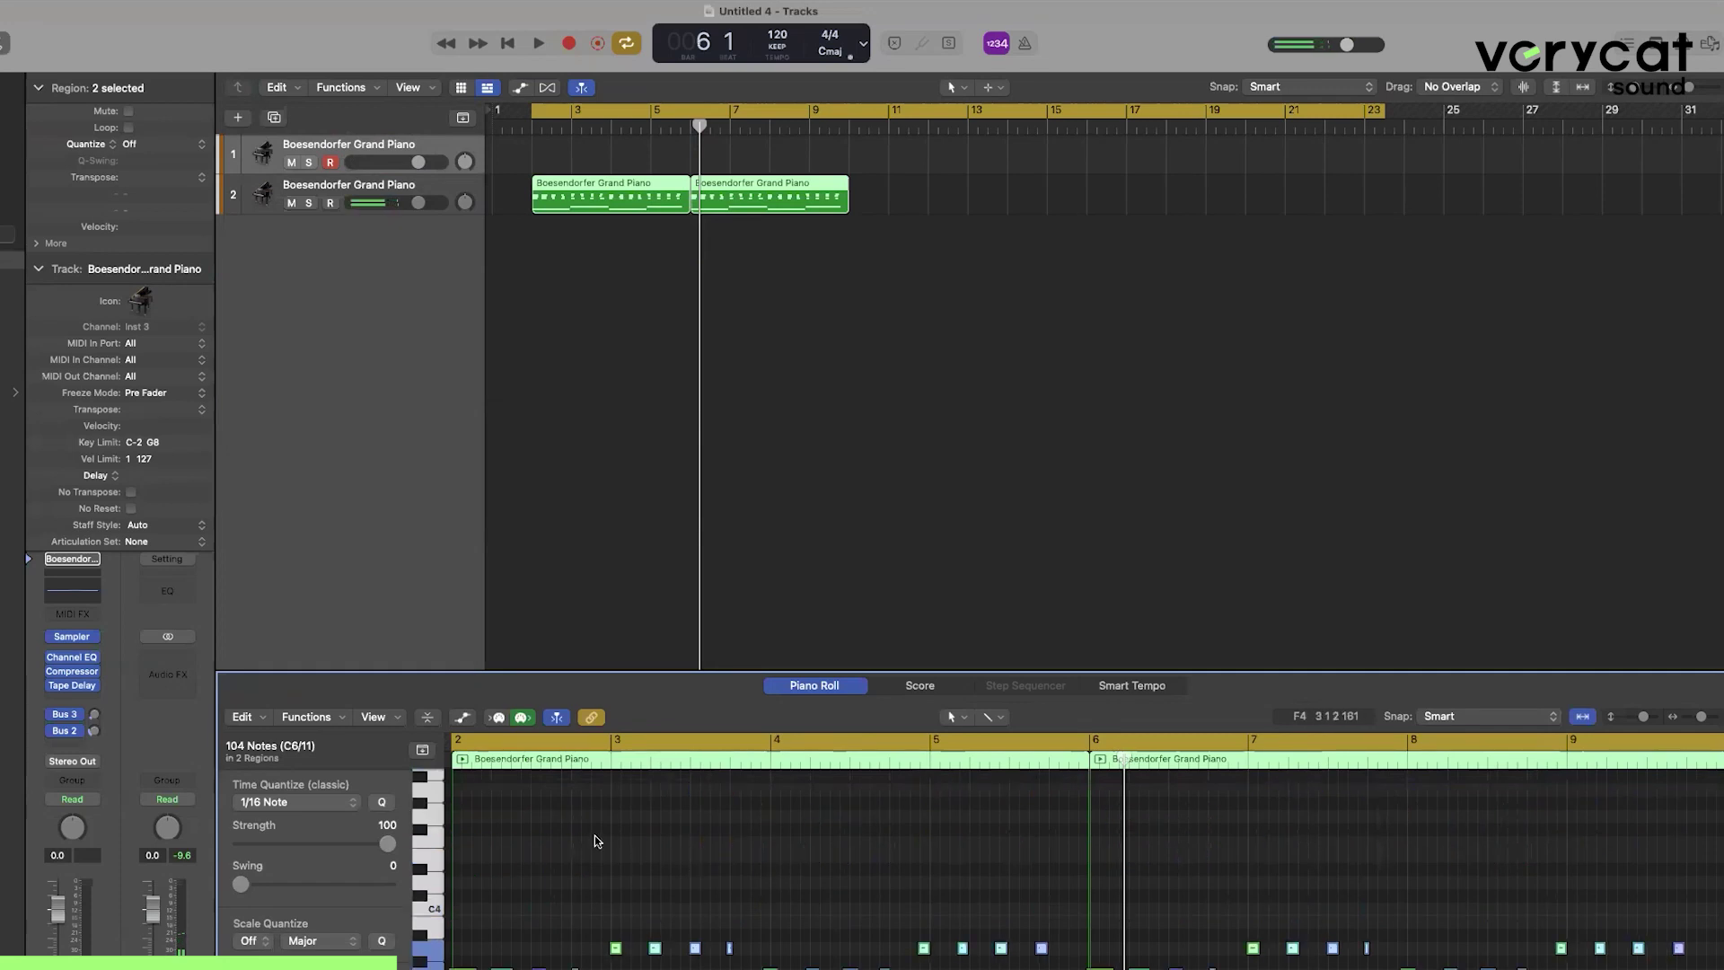
left_click(381, 803)
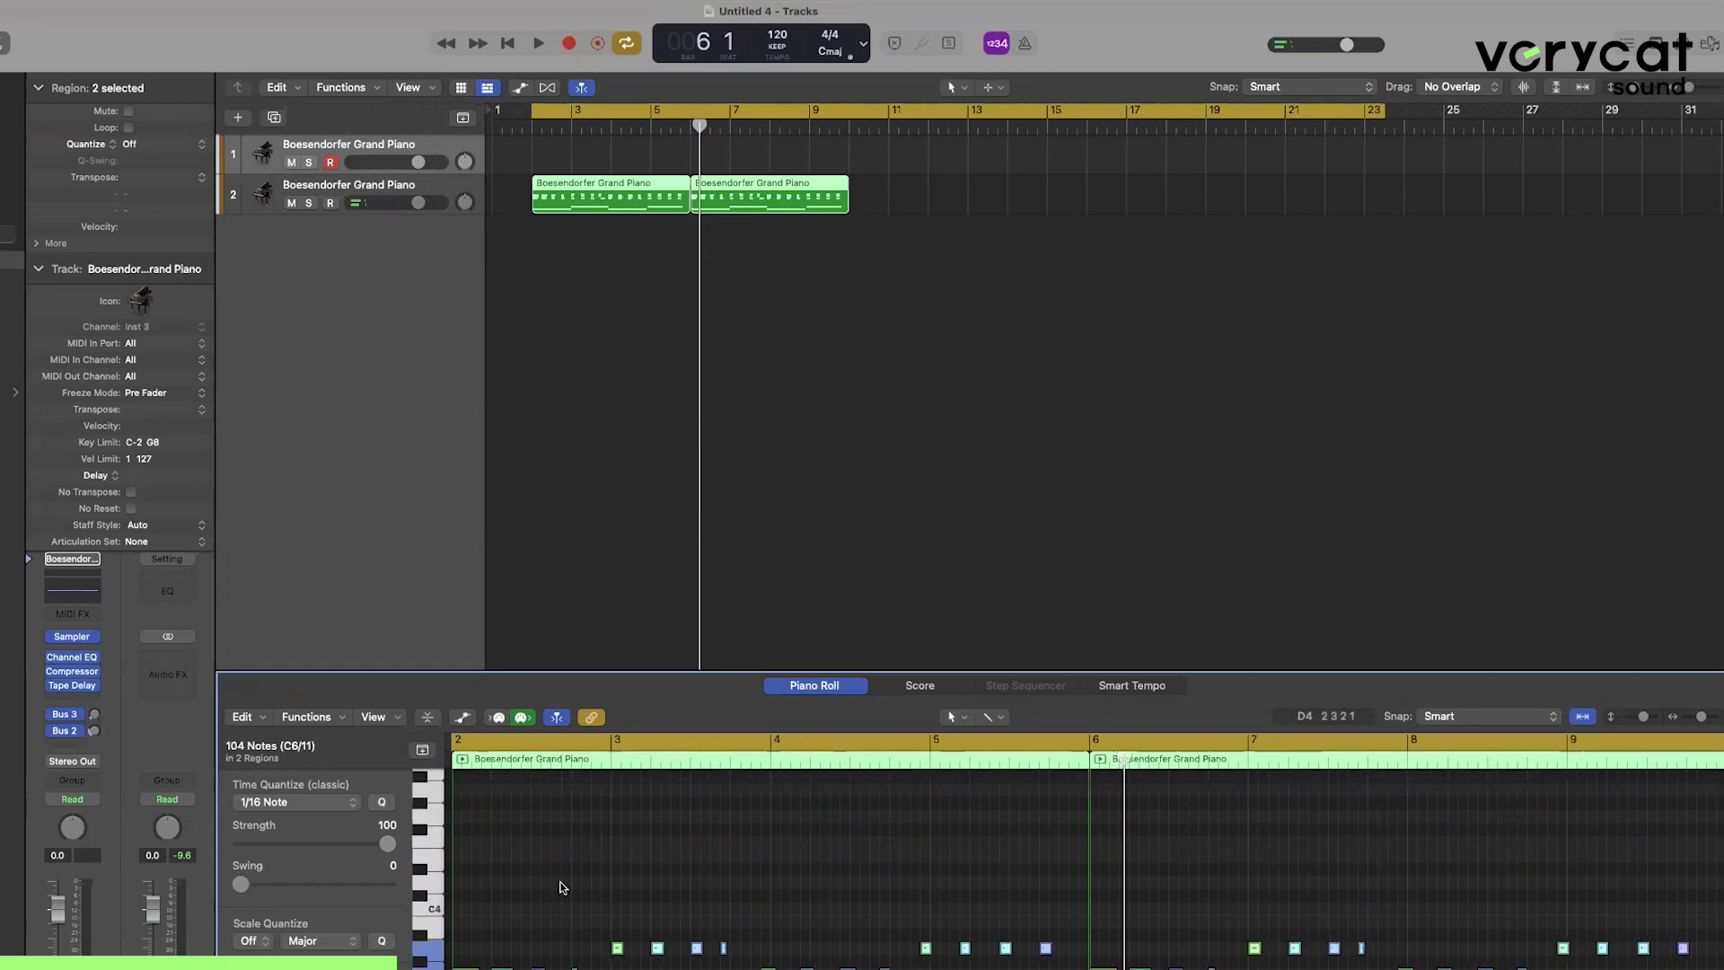
Shift the chord notes of bars 4–5 and bars 8–9 slightly later onto the beat.
left_click(751, 927)
left_click_drag(751, 927, 1058, 950)
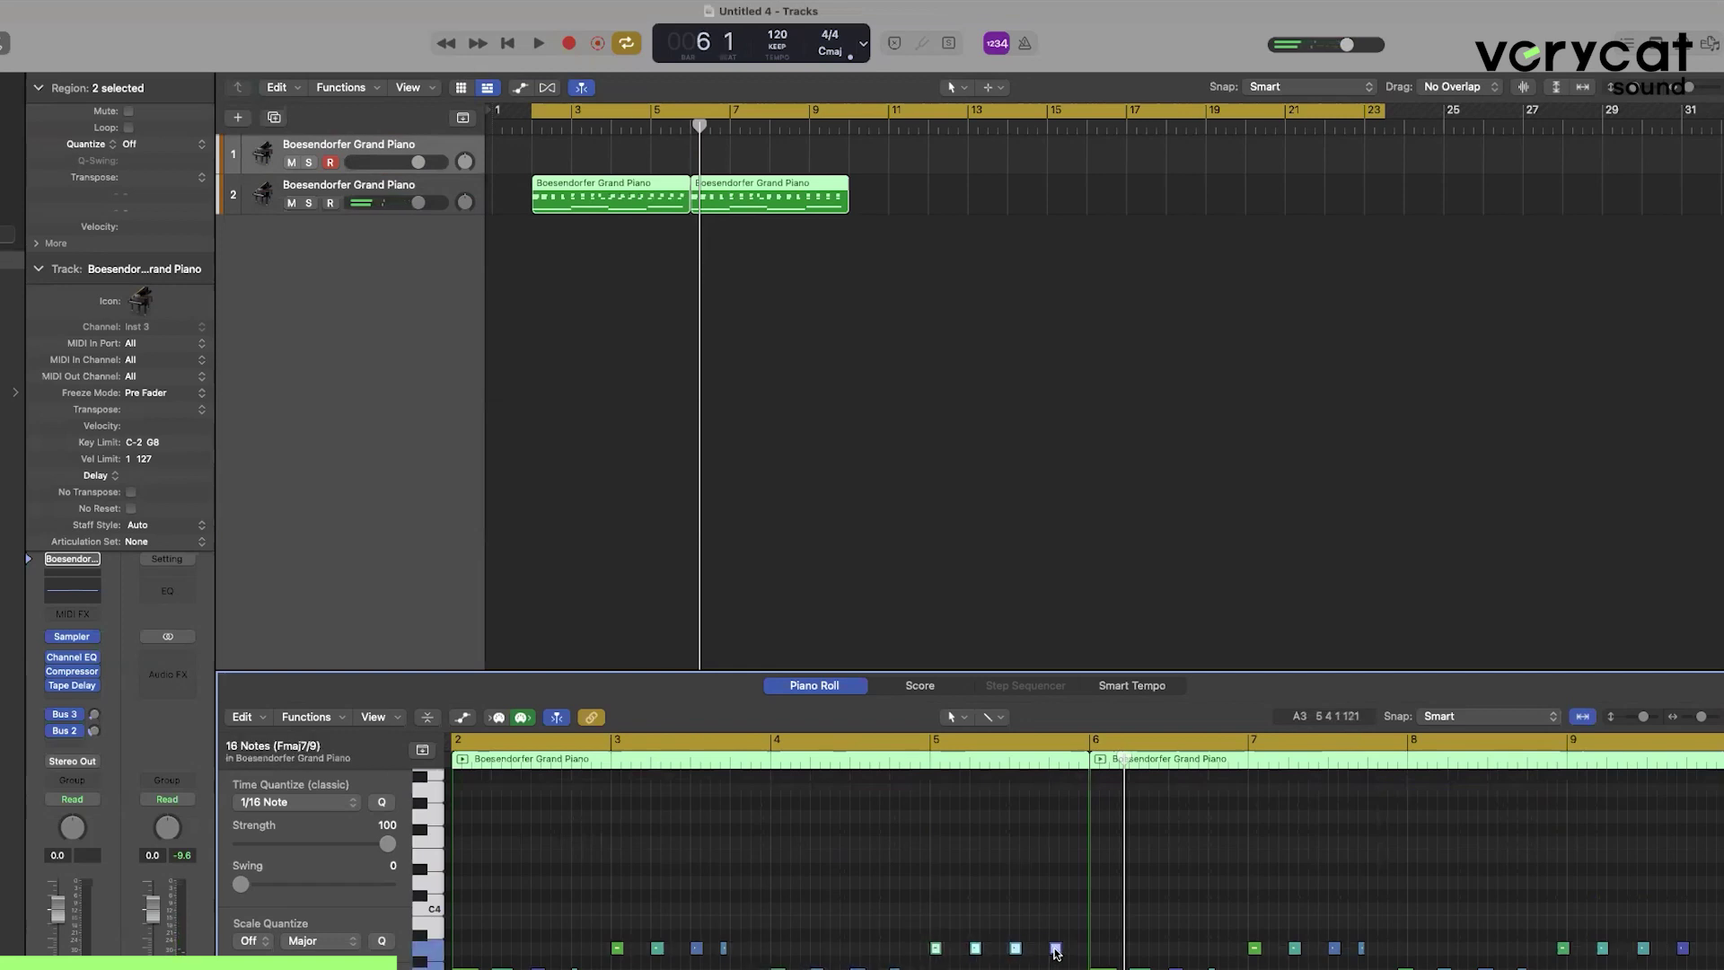
left_click_drag(1394, 898, 1713, 969)
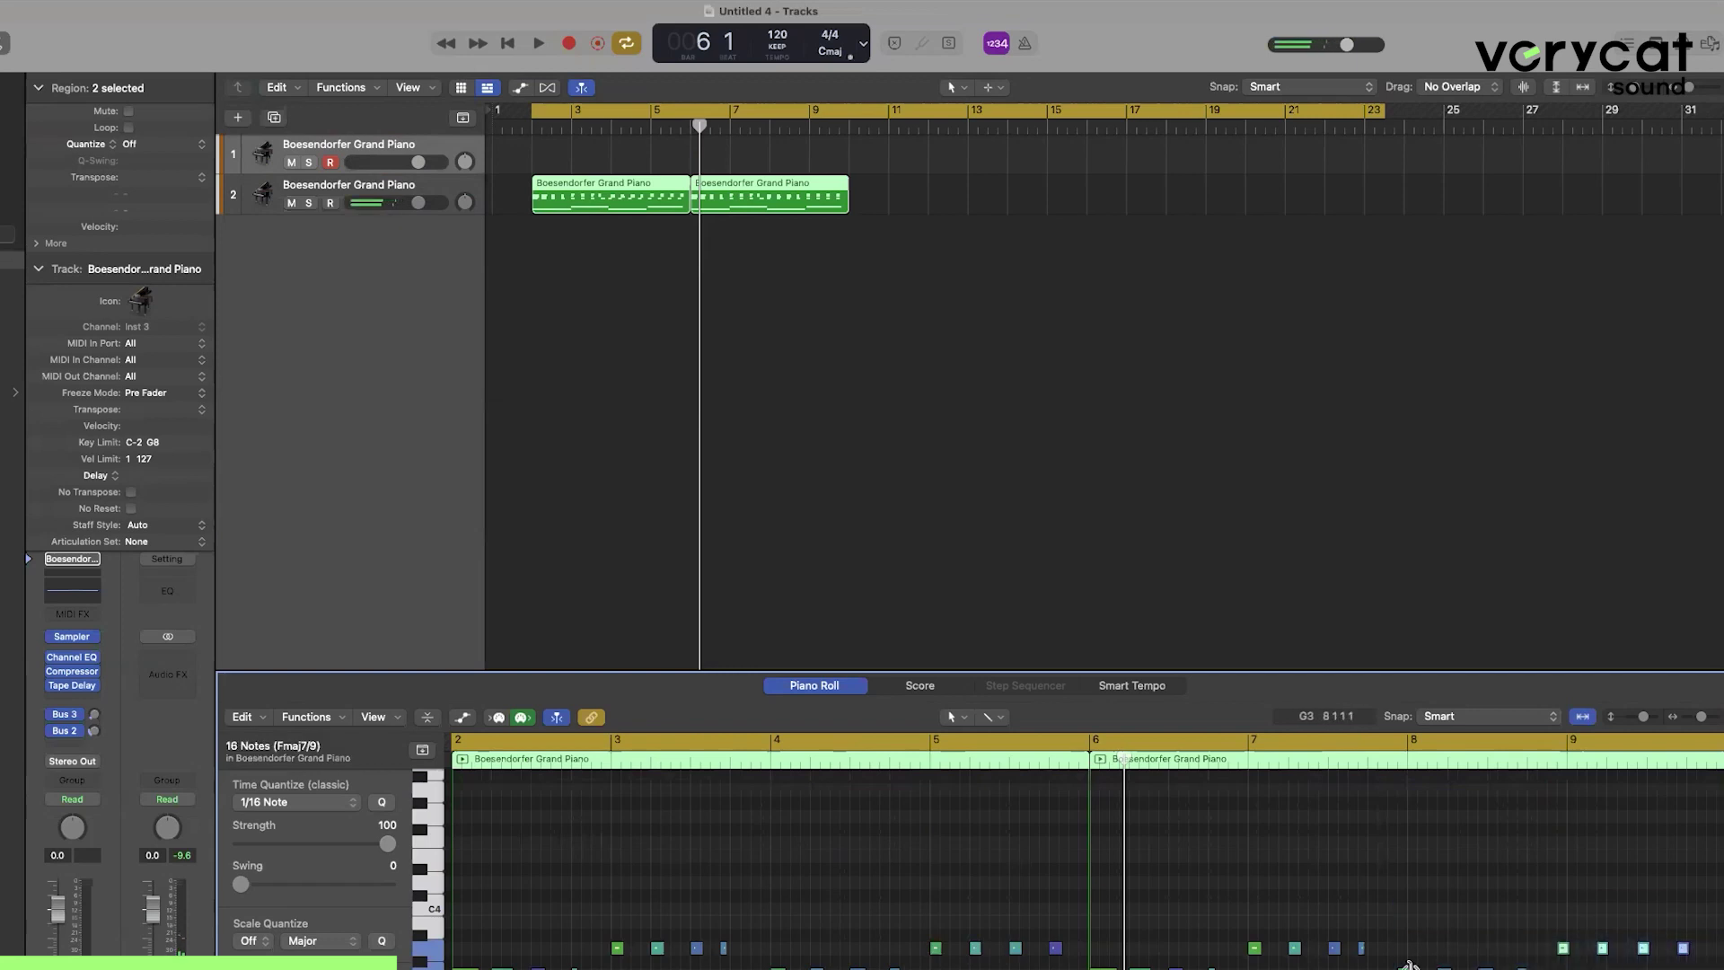
left_click_drag(1405, 967, 1416, 968)
Return the playhead to bar 2 and inspect the notes of both chord regions in the Piano Roll.
left_click(607, 208)
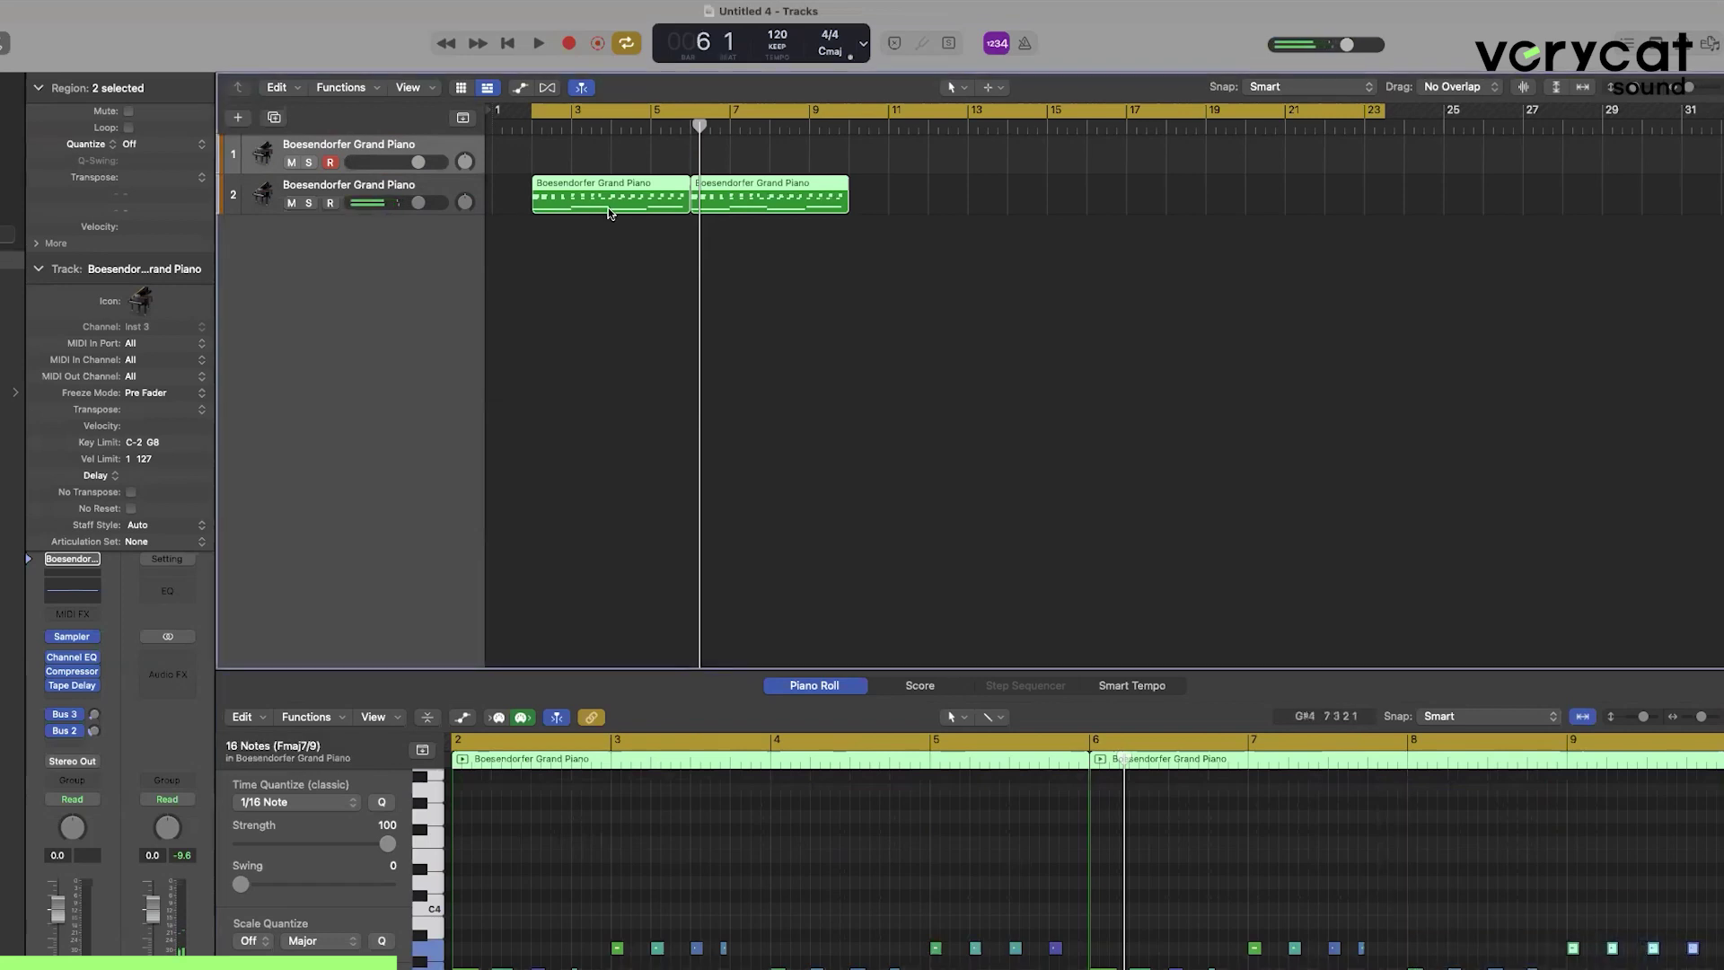
left_click(543, 164)
left_click(528, 128)
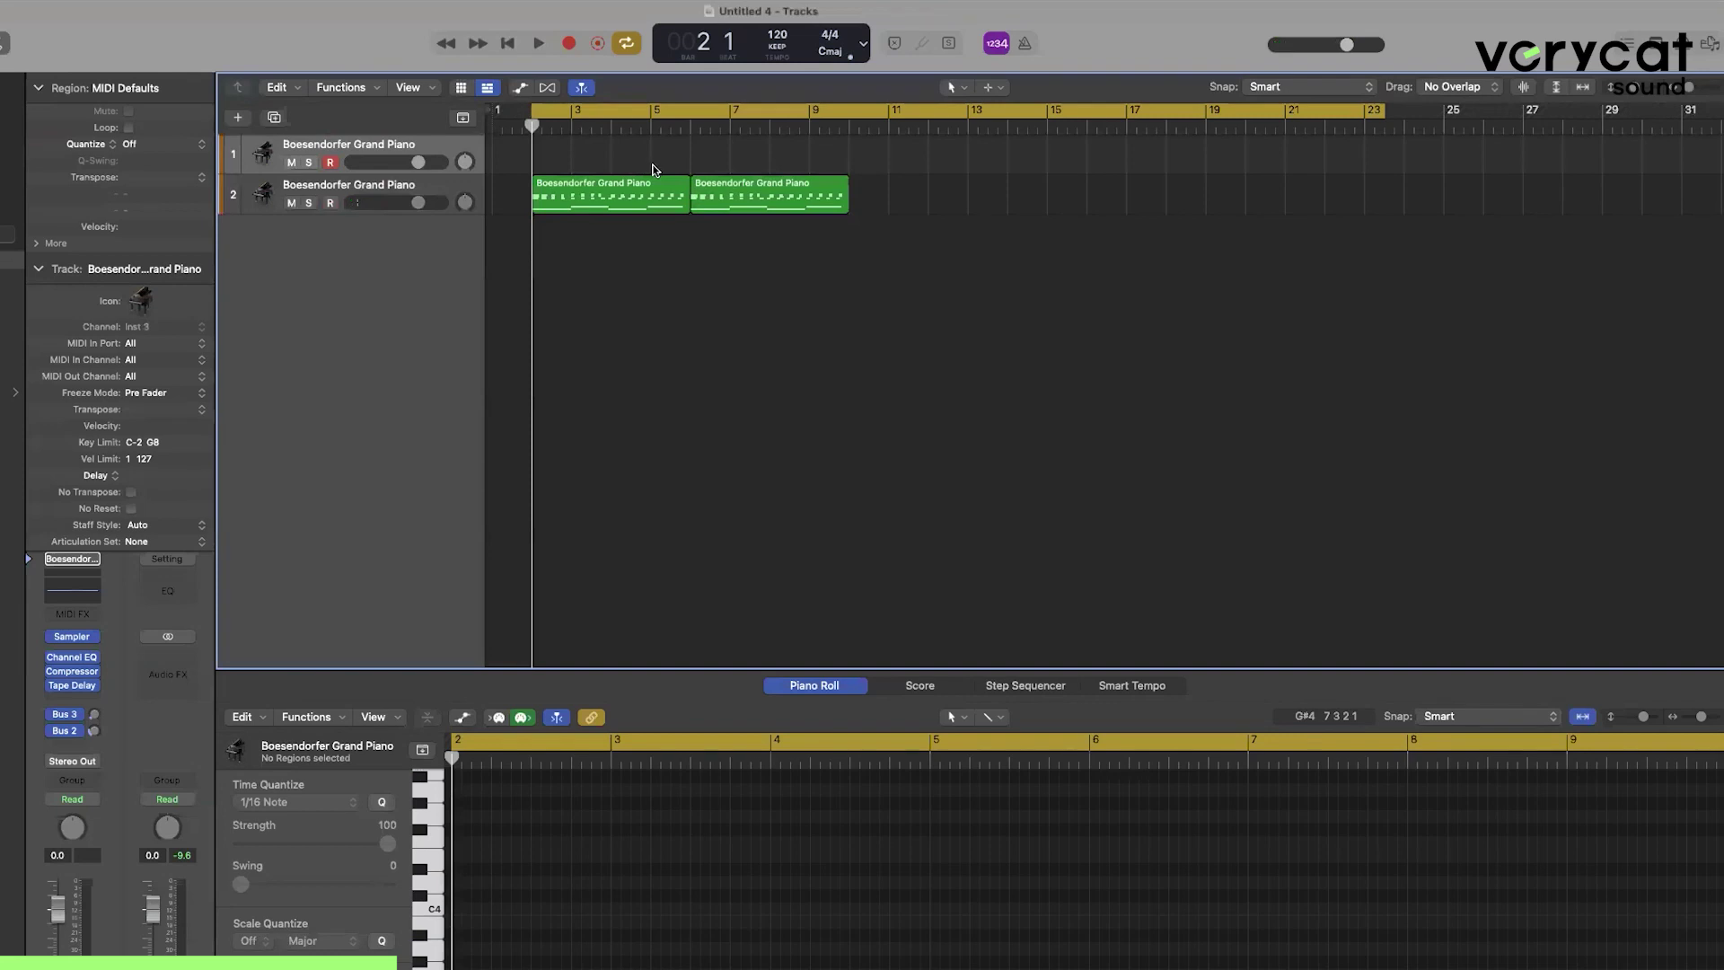
left_click(339, 187)
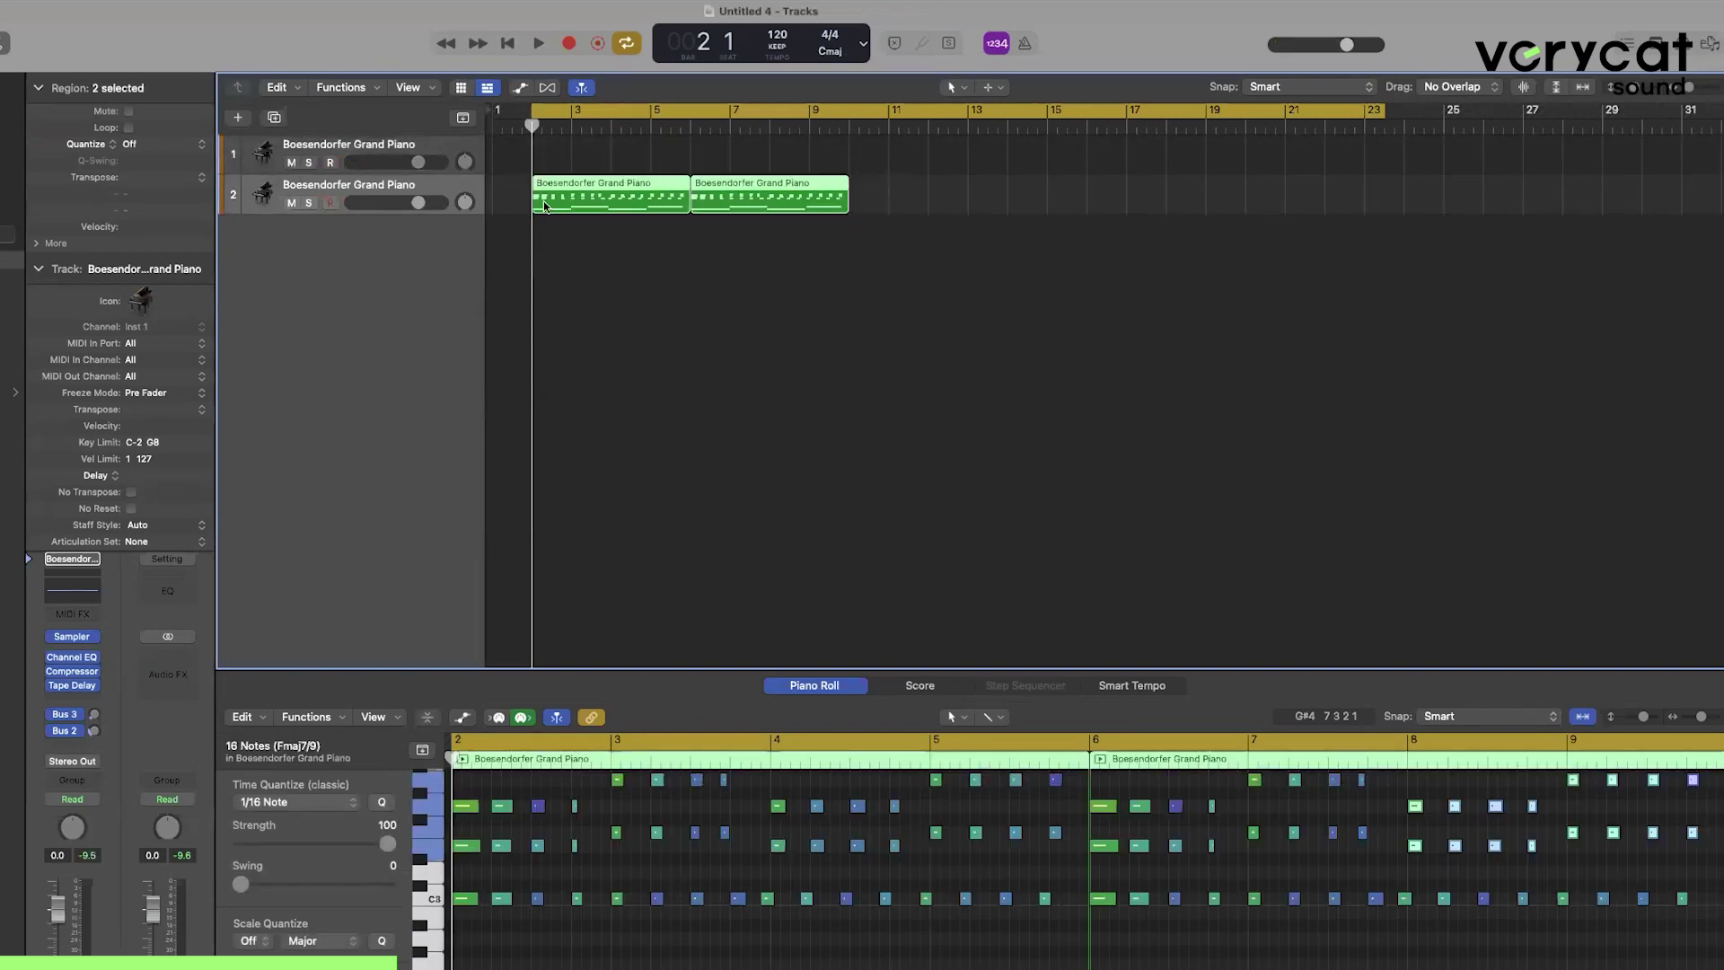
left_click_drag(851, 265, 628, 197)
scroll(616, 881, "up", 1)
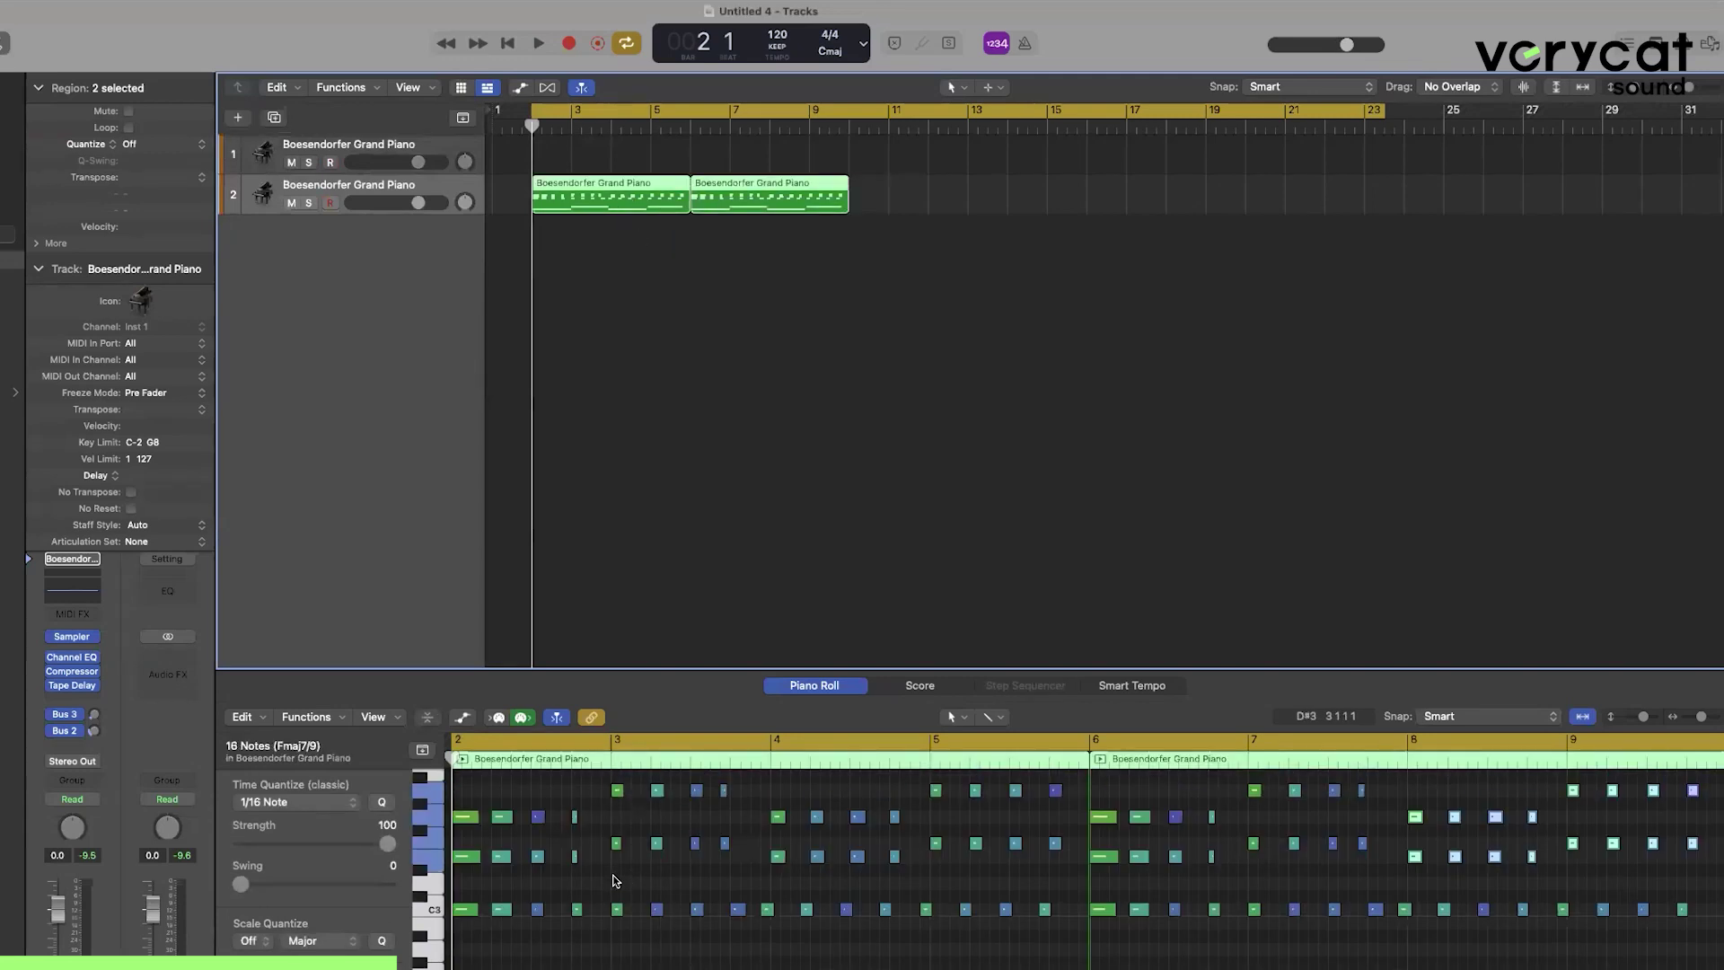
left_click(722, 449)
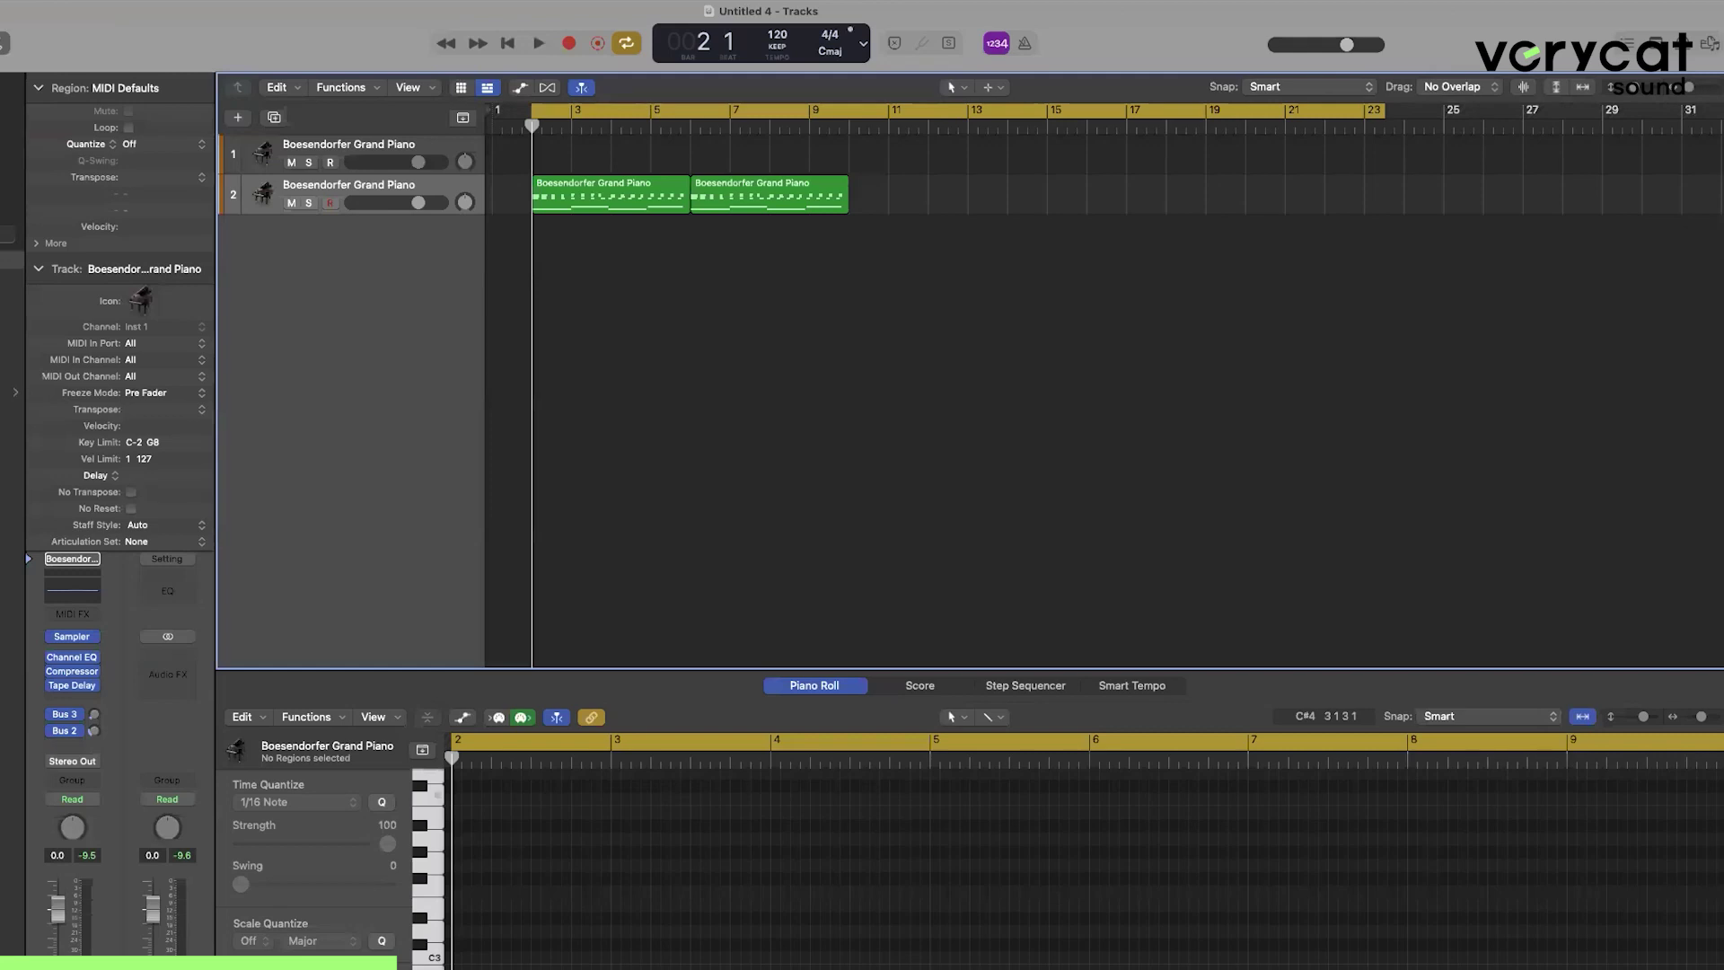
Record a piano melody on the empty grand piano track over the chords, from bar 2 to about bar 7.
key("r")
left_click(424, 149)
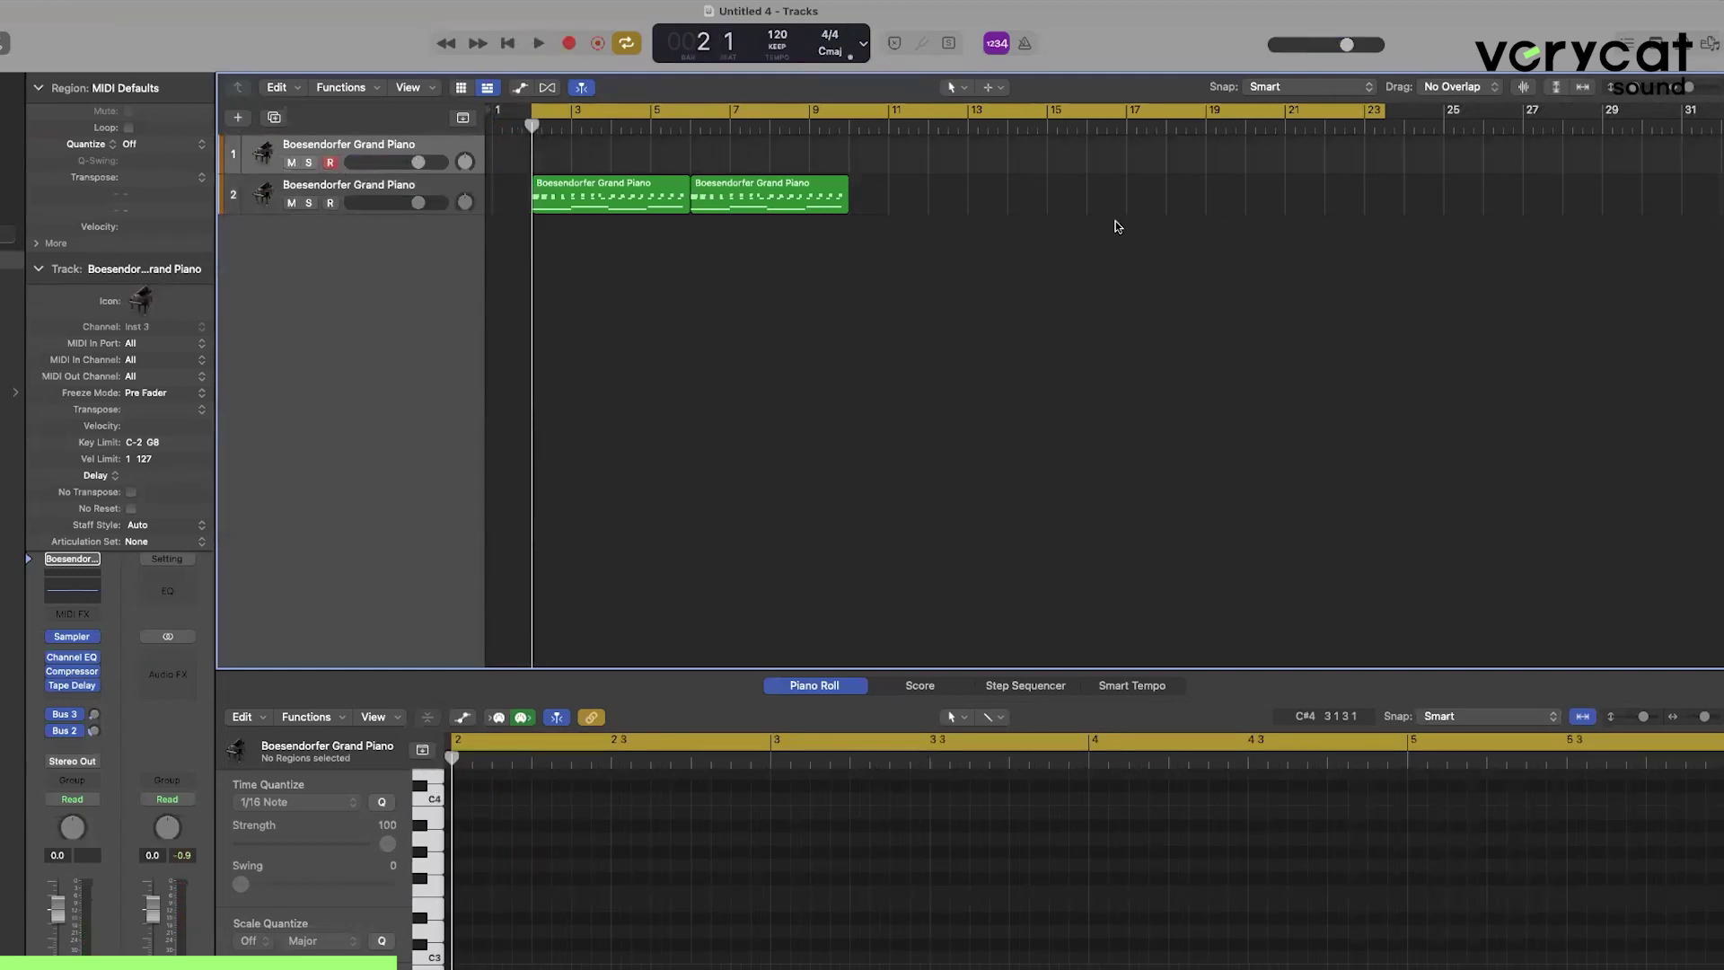
key("r")
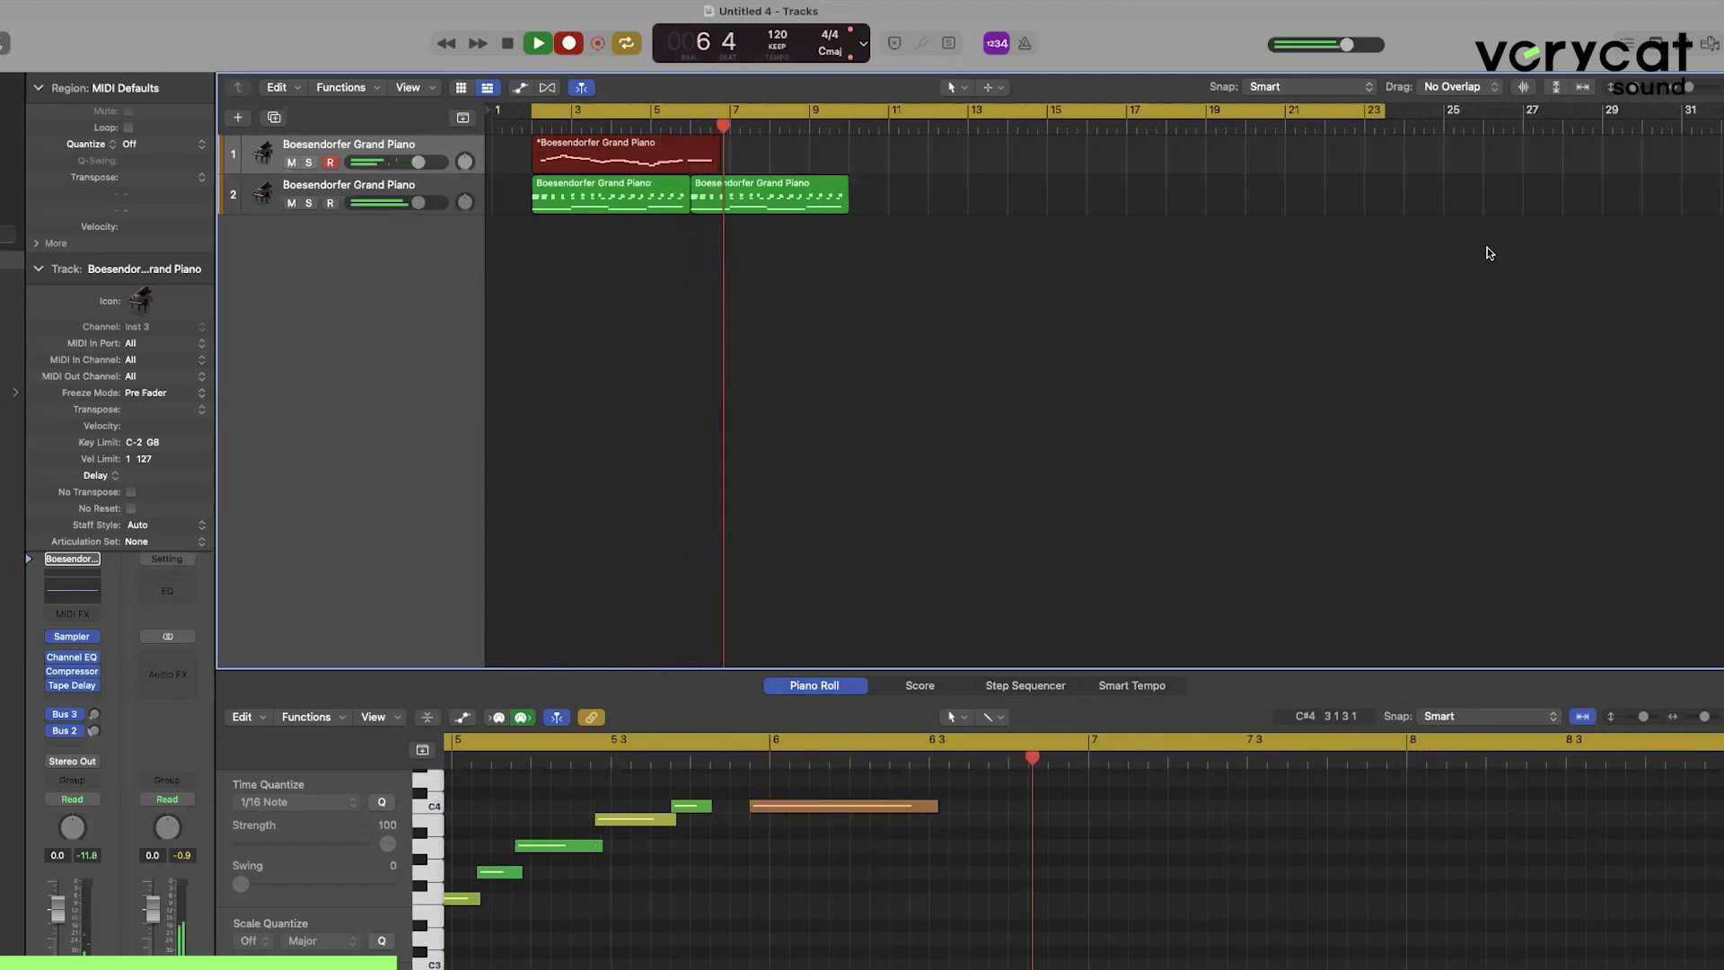
key("space")
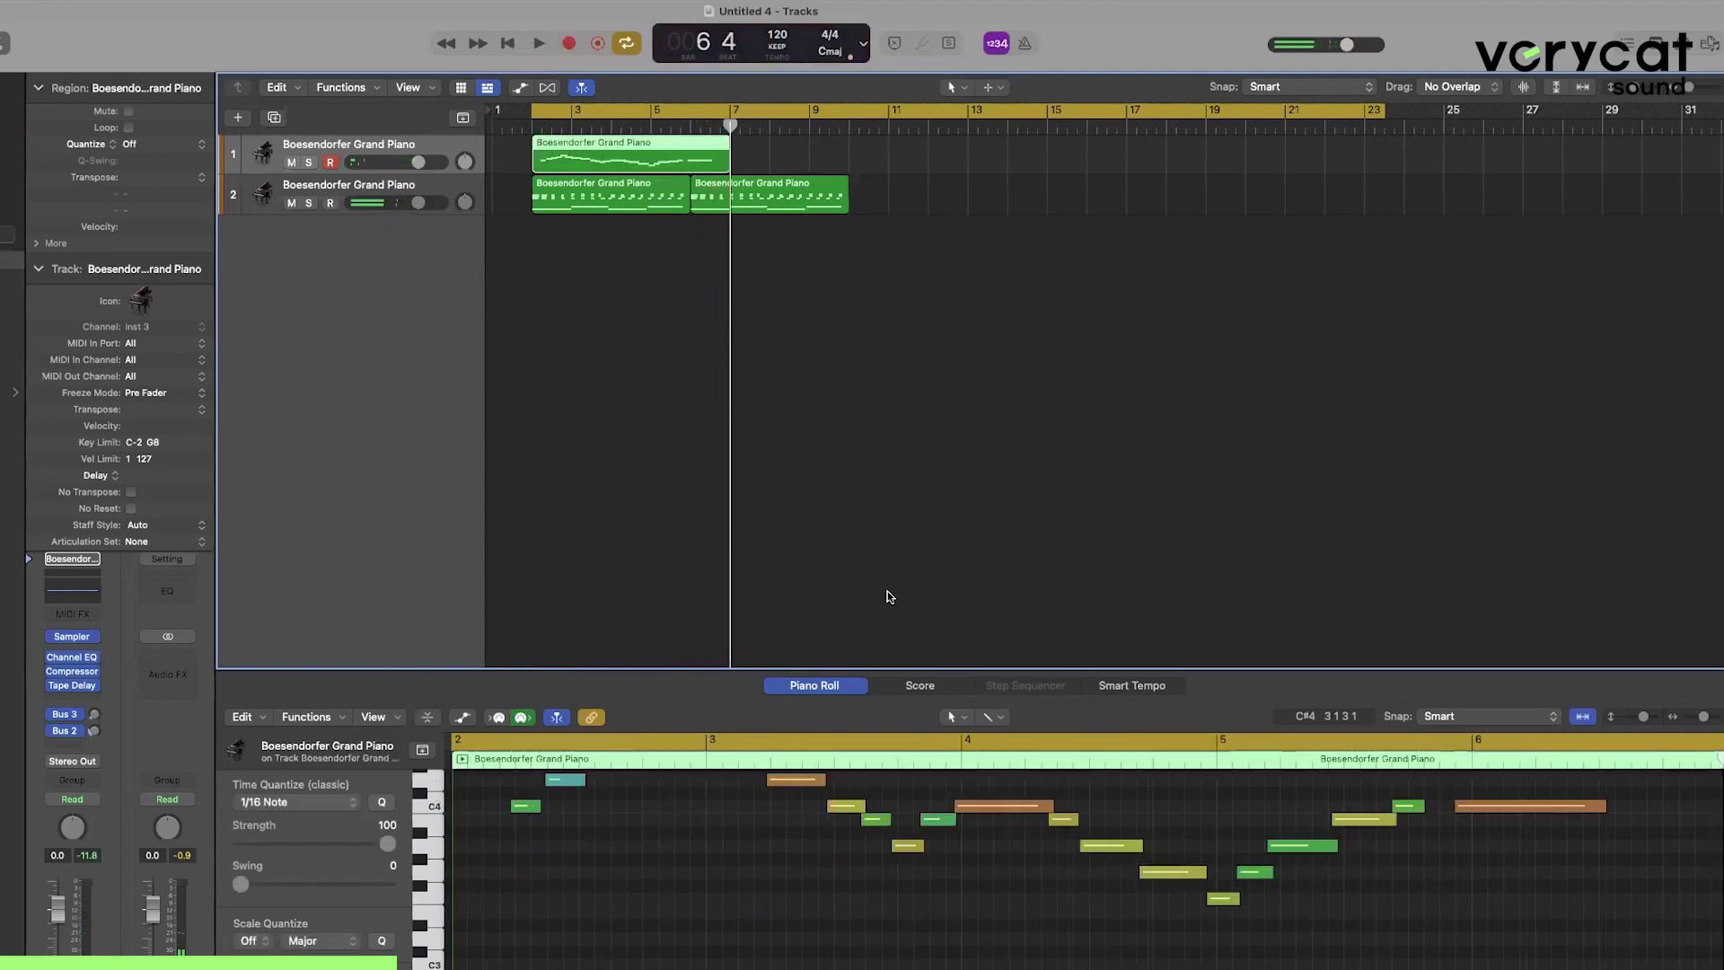
Enlarge the Piano Roll and move the melody's first C4 note slightly later.
left_click_drag(955, 668, 939, 246)
scroll(864, 359, "up", 5)
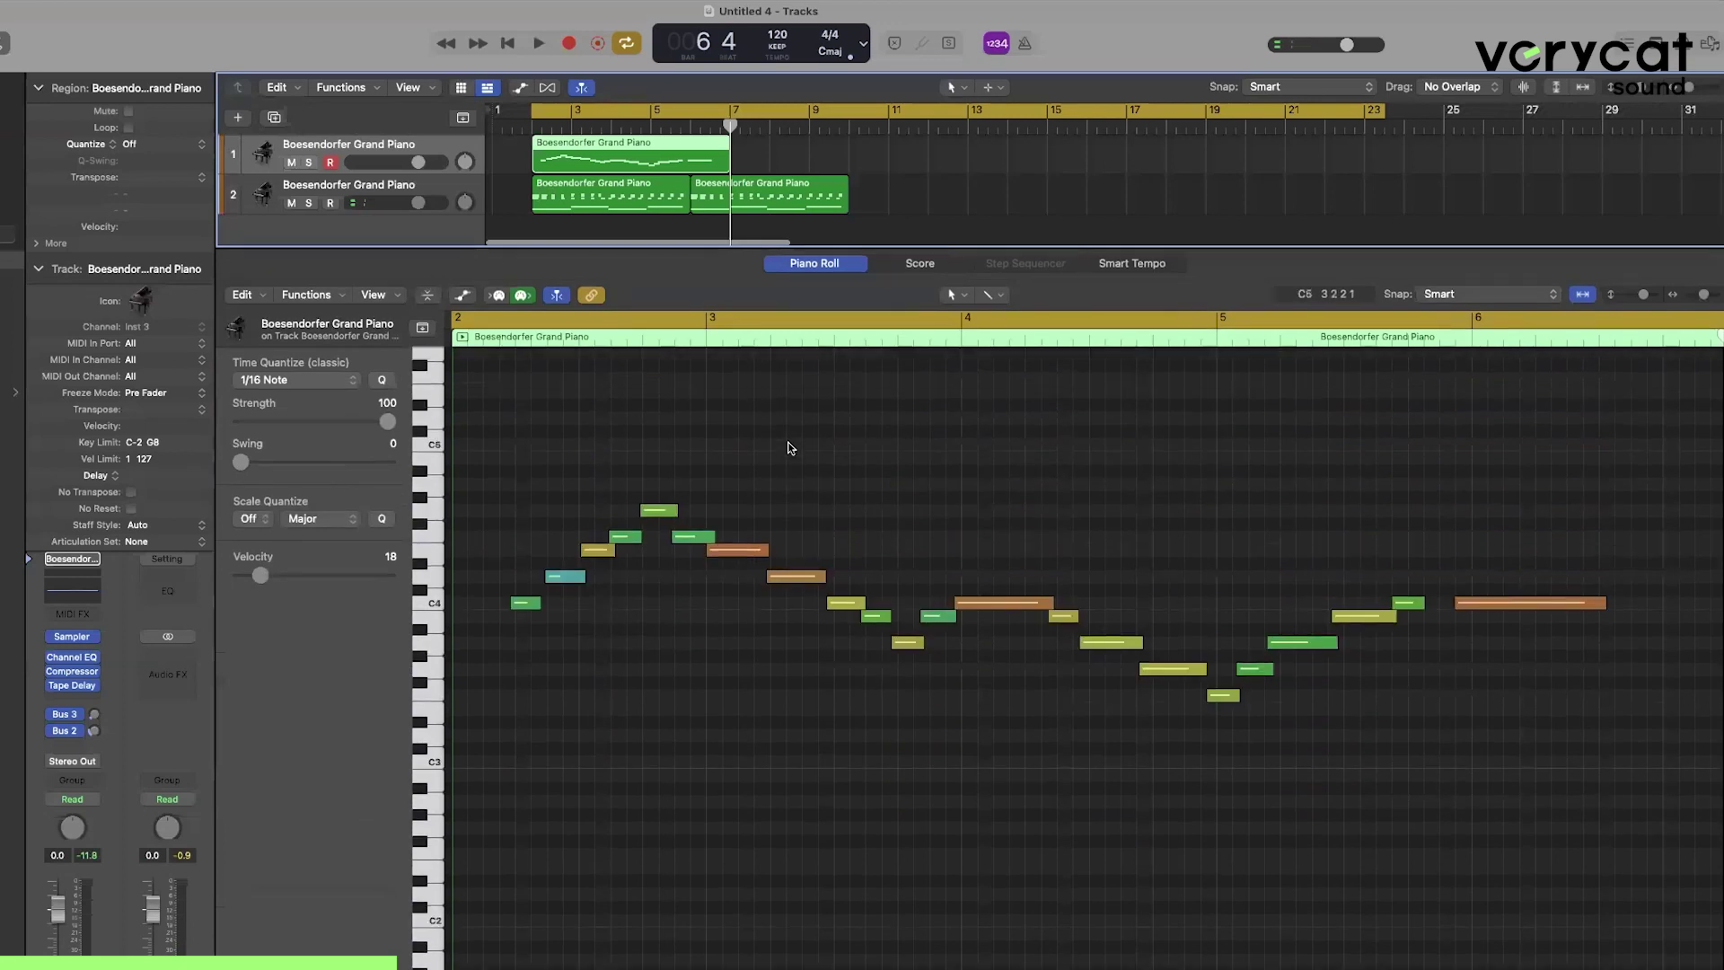
left_click(519, 604)
left_click_drag(514, 606, 518, 606)
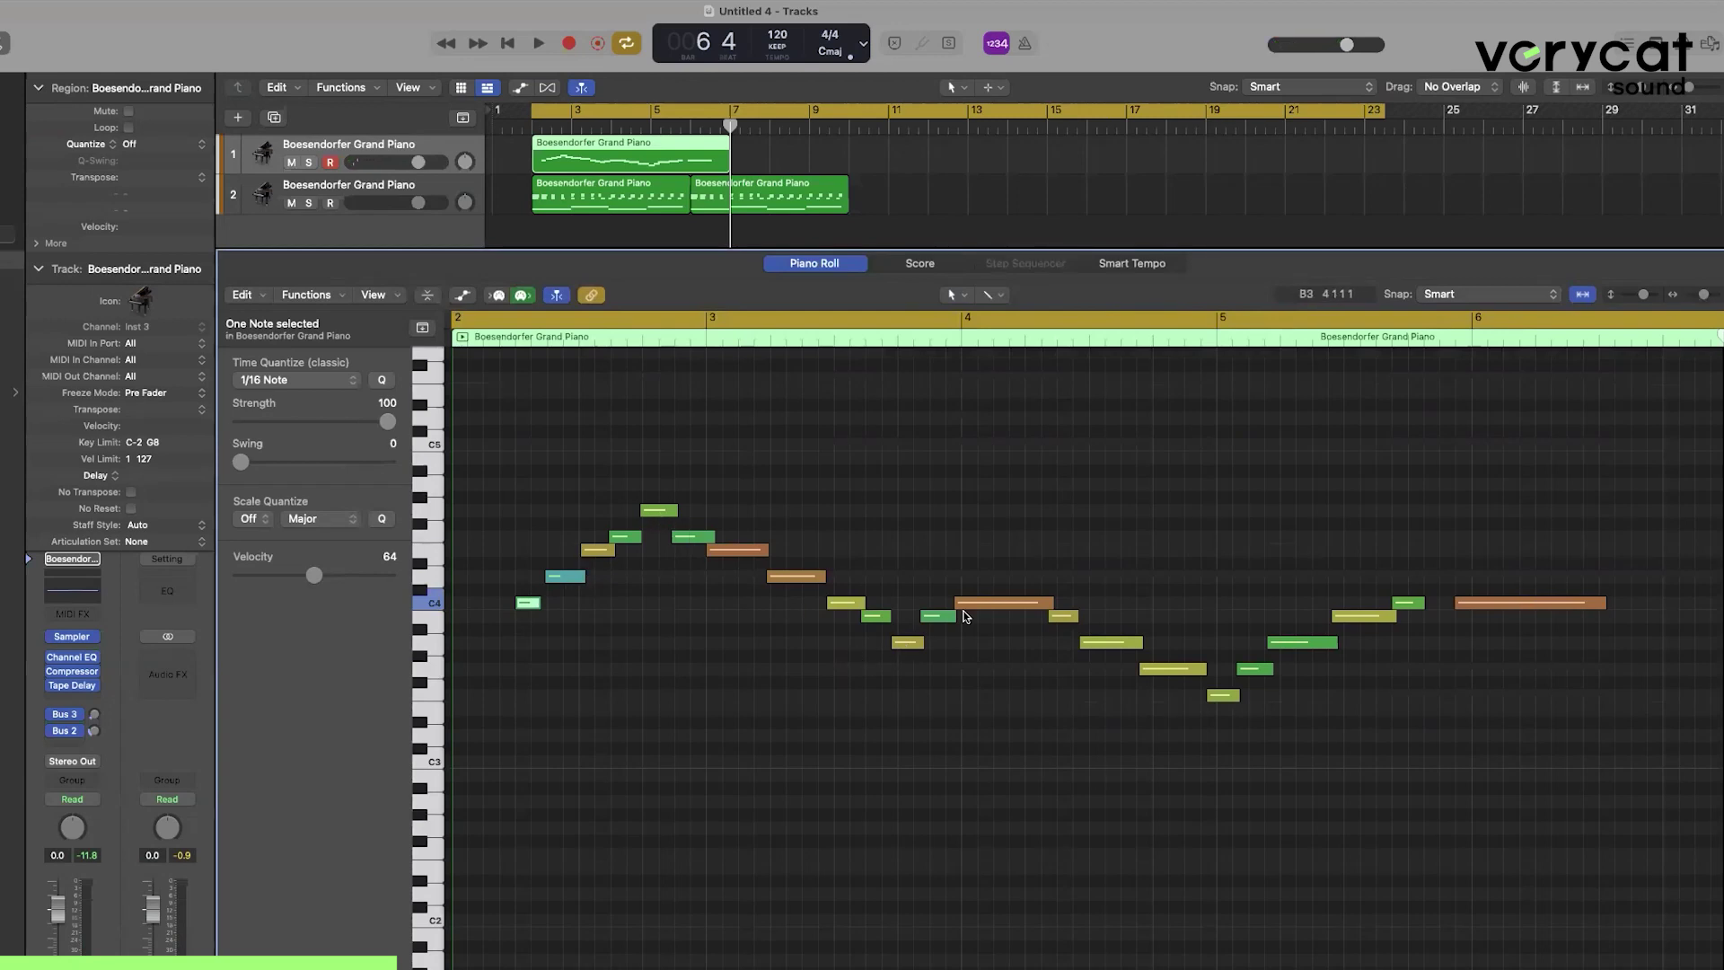
Examine where the tonic C4 falls in the melody, checking the first, middle and last notes and selecting all C4 notes together.
left_click(1030, 604)
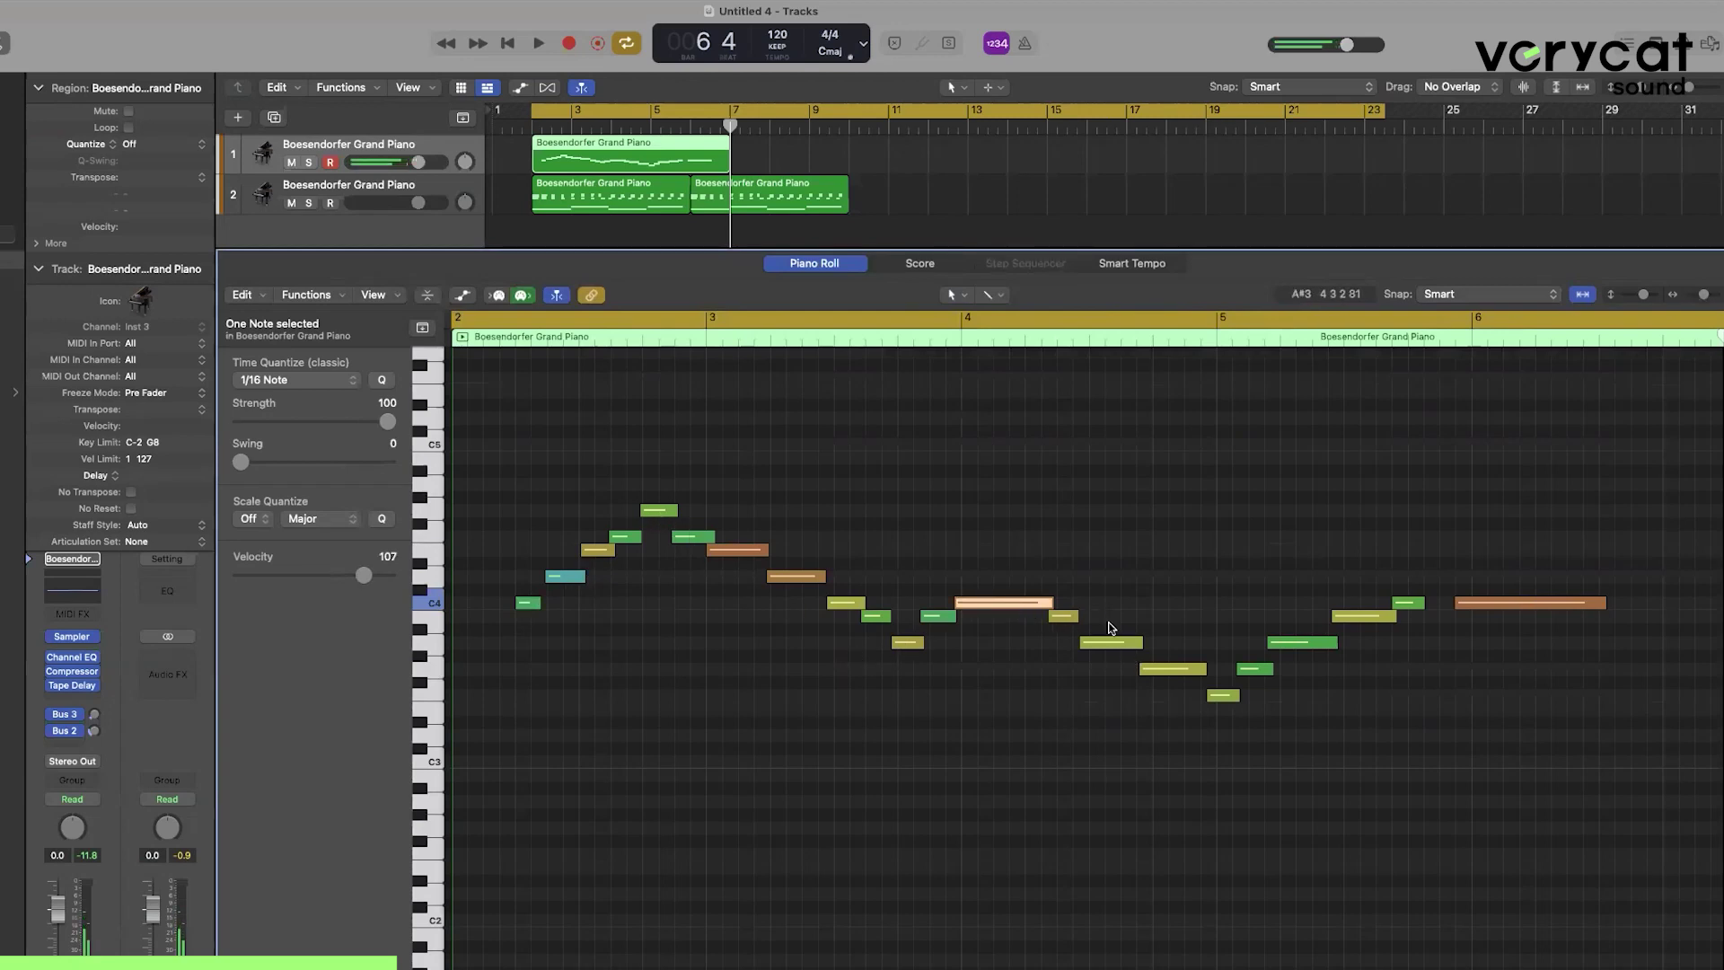
left_click(1495, 602)
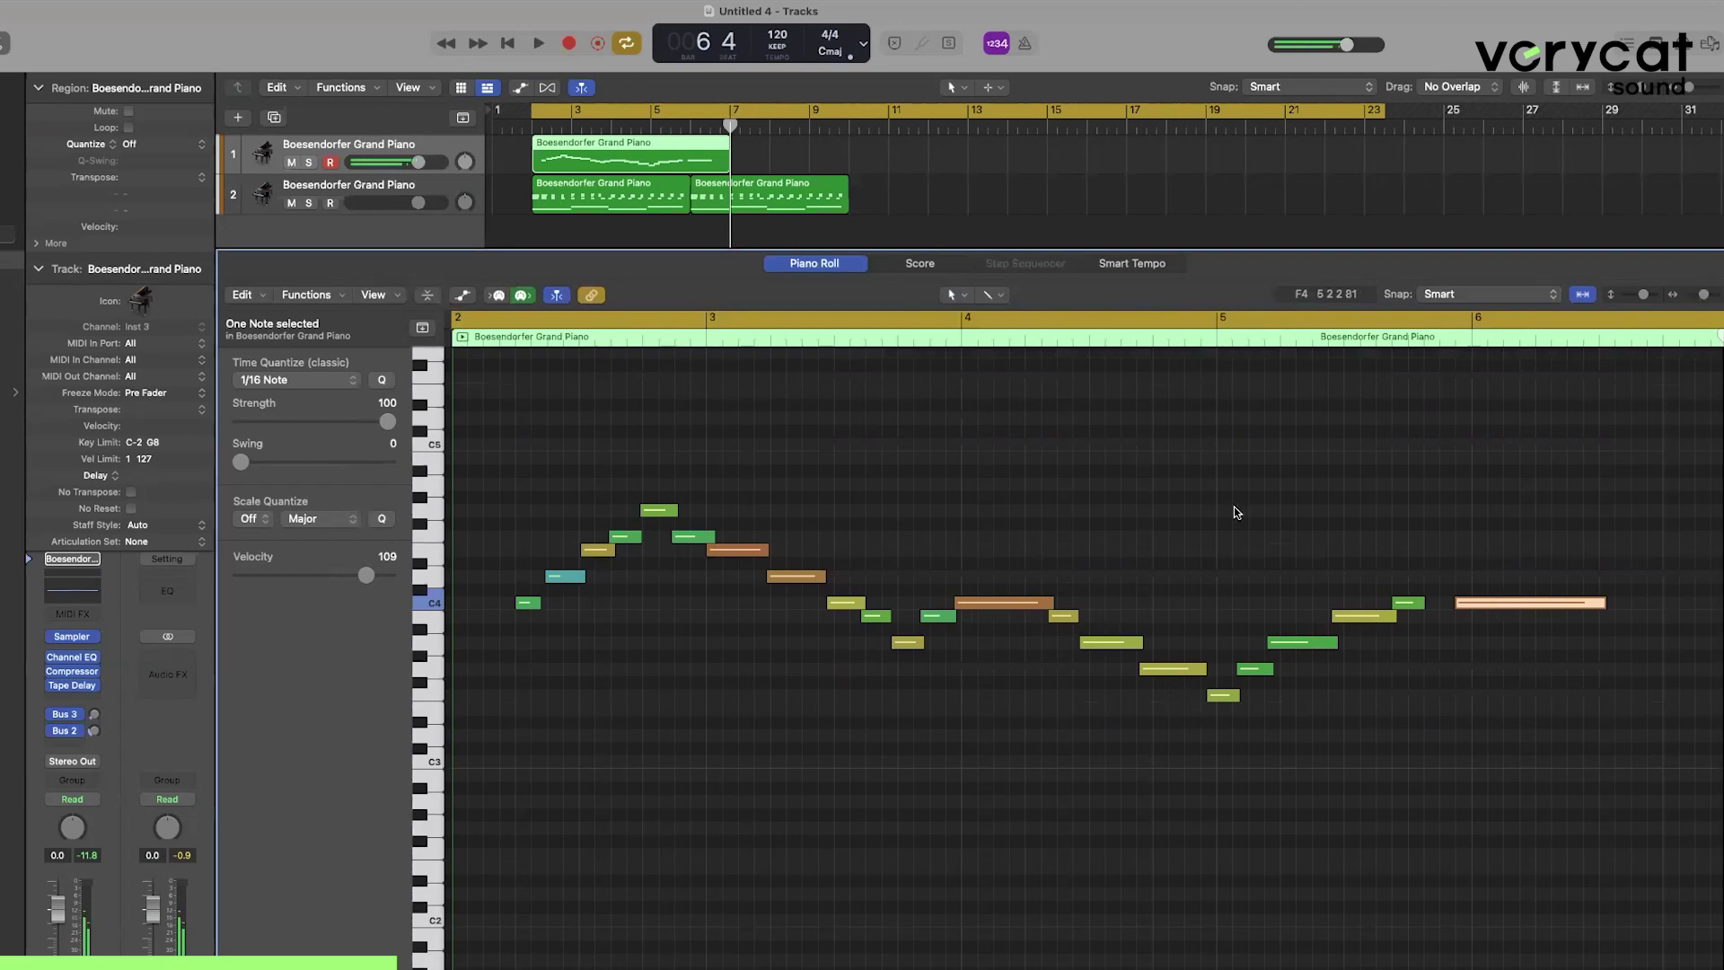
left_click(1234, 507)
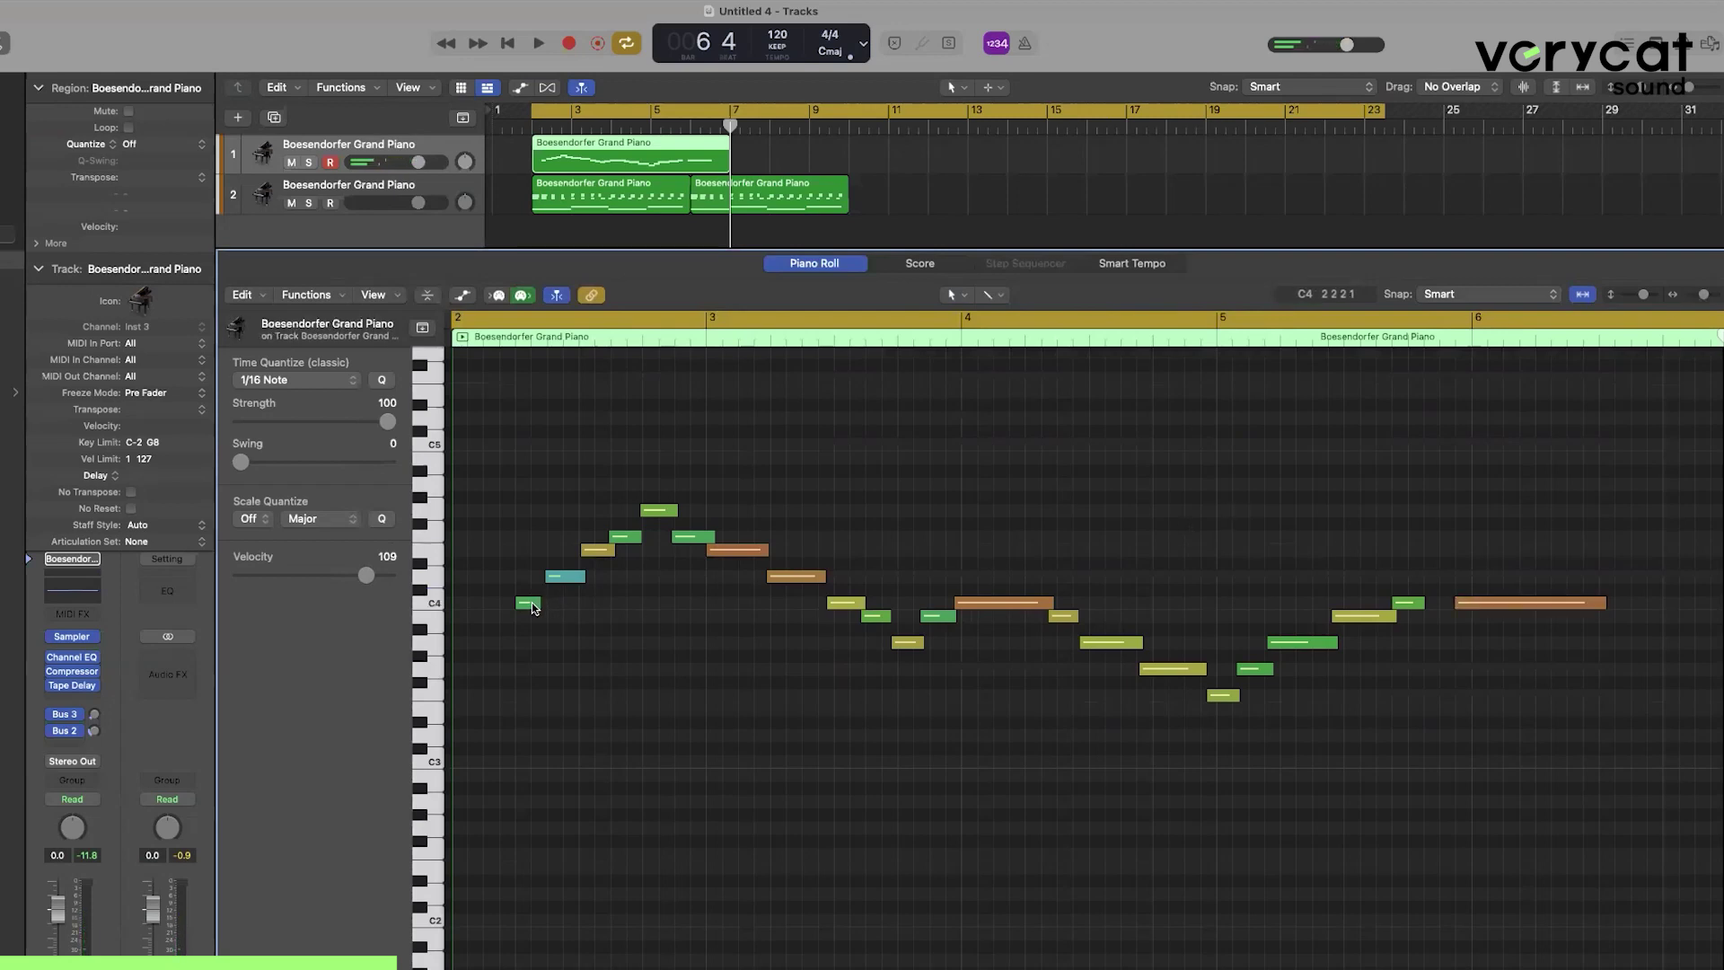
left_click(532, 606)
left_click_drag(500, 606, 1612, 607)
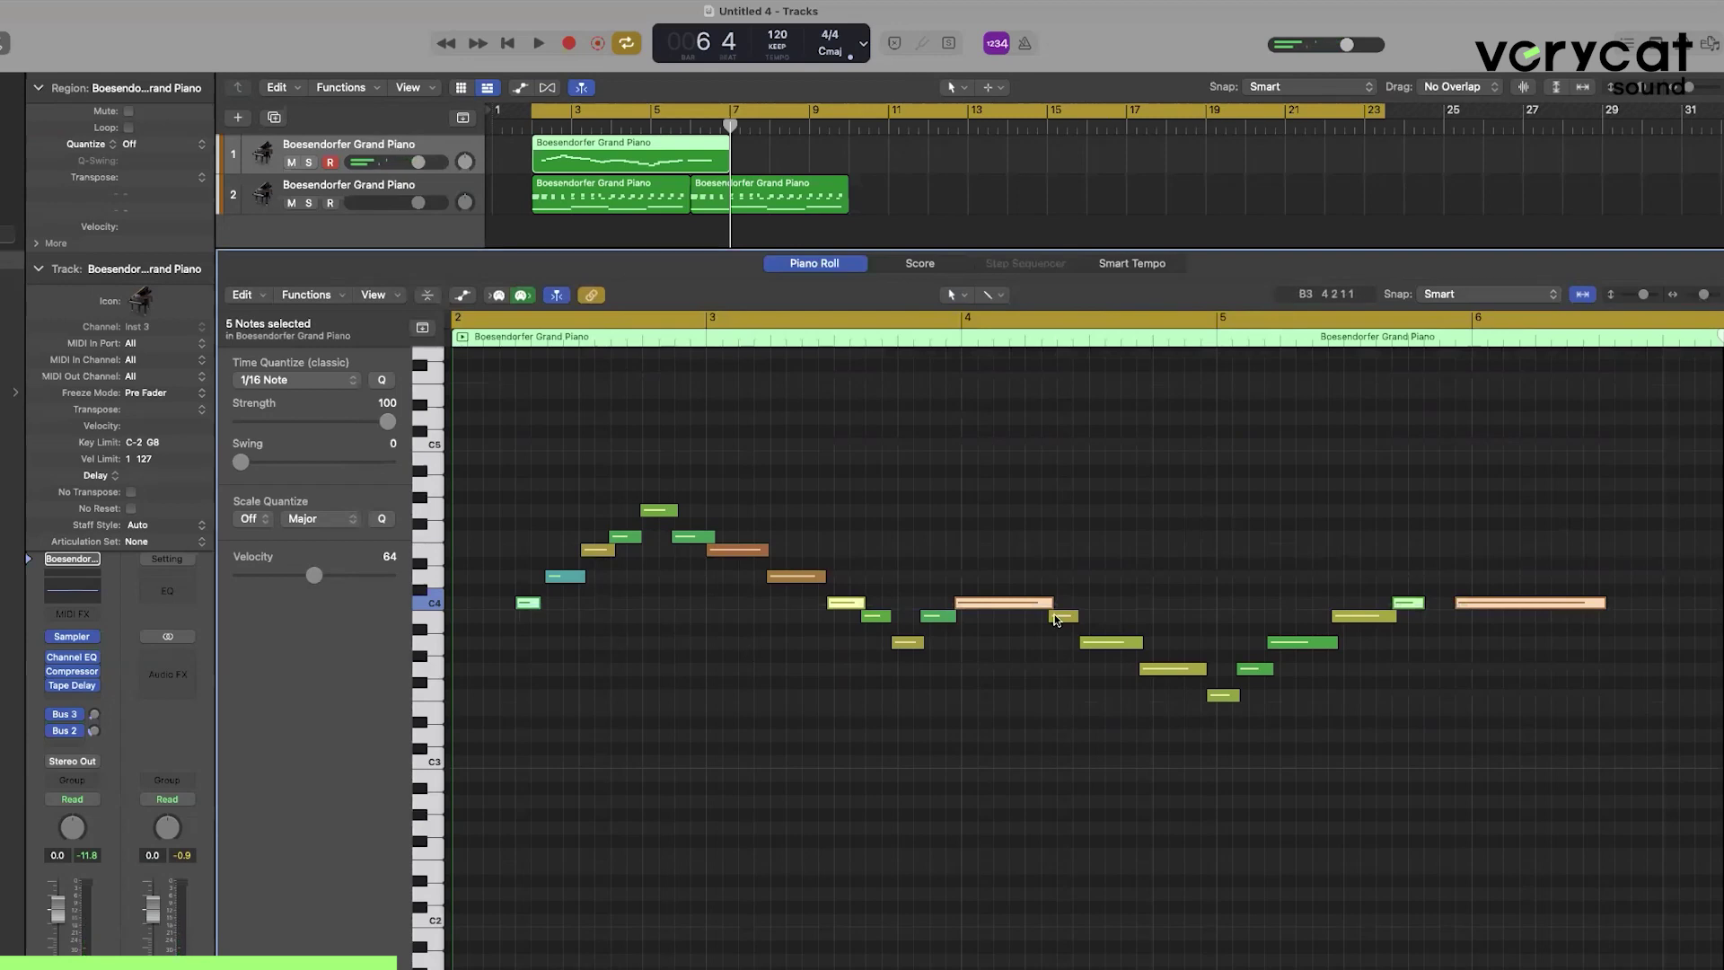
left_click(528, 603)
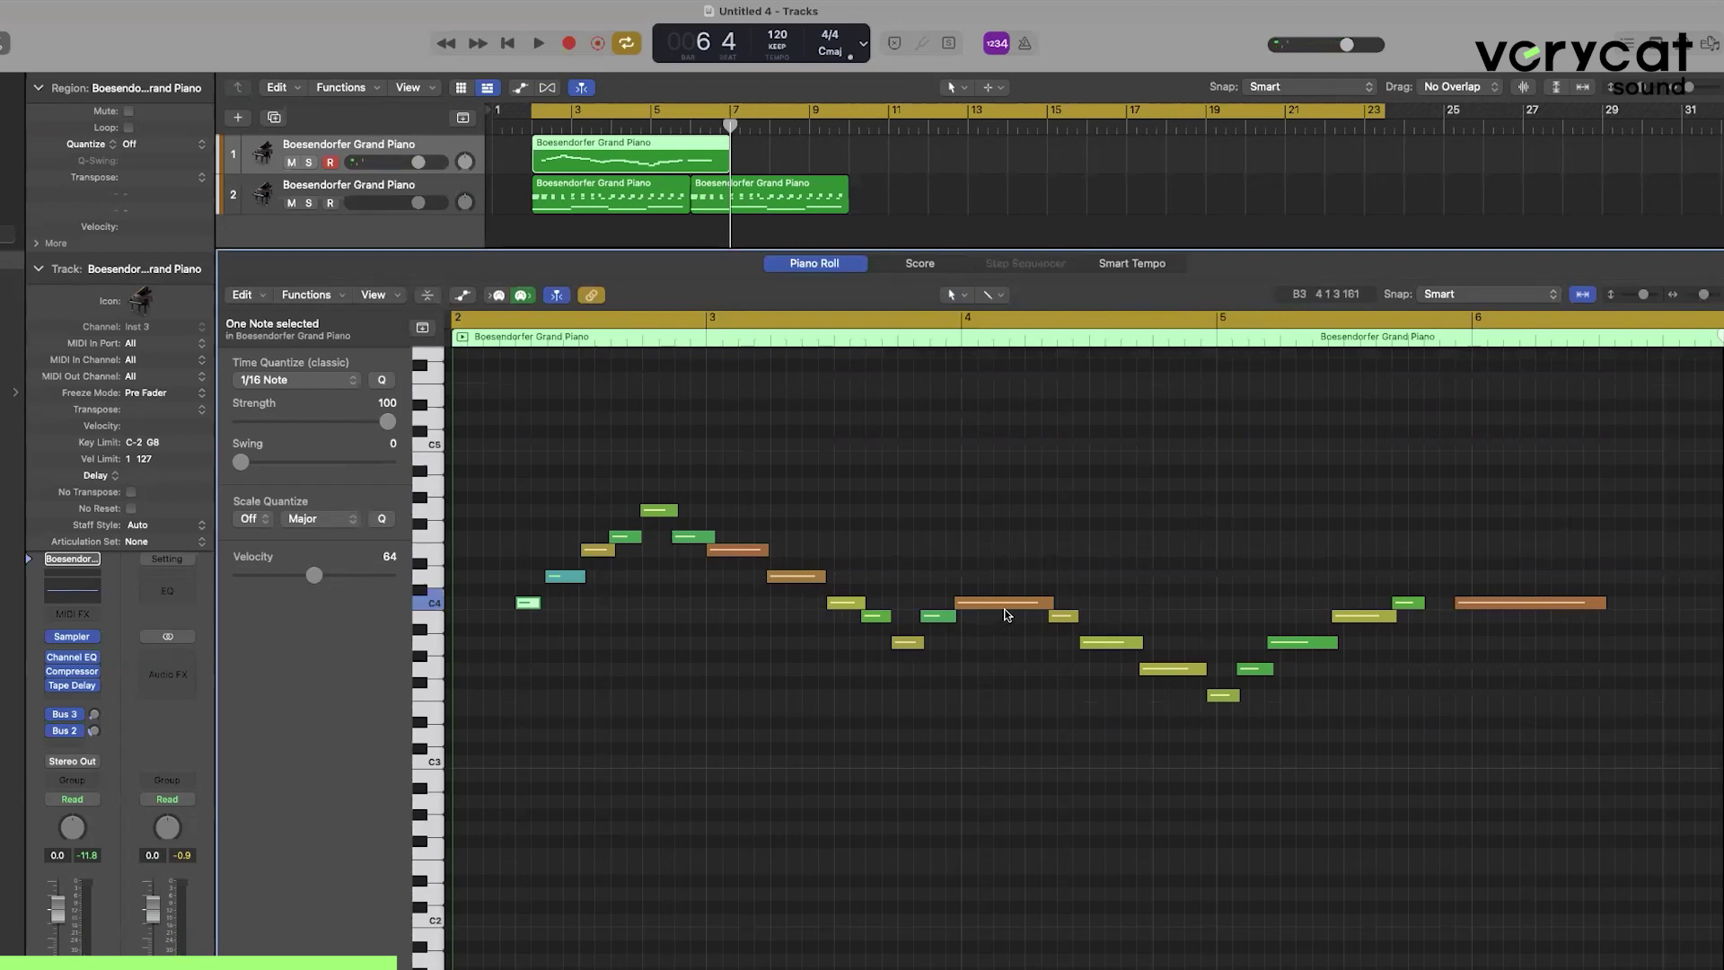
left_click(999, 523)
Turn off cycle mode and play the melody with the chords from near bar 2 through the final note.
left_click(519, 324)
double_click(485, 341)
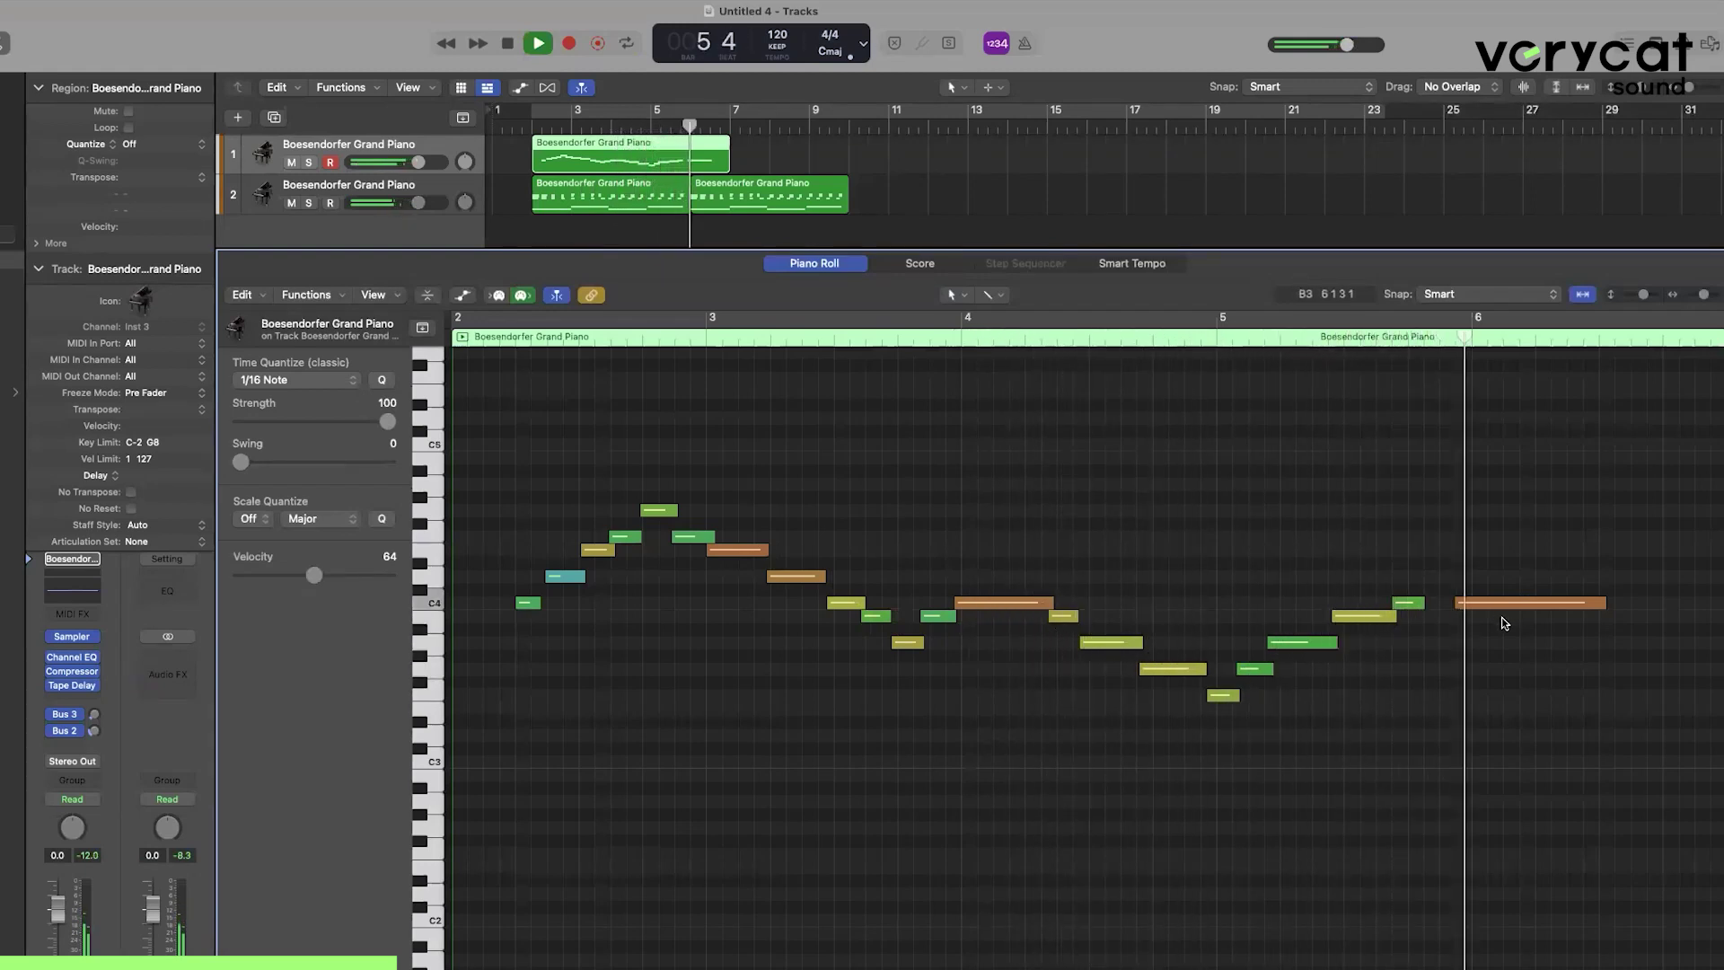
key("space")
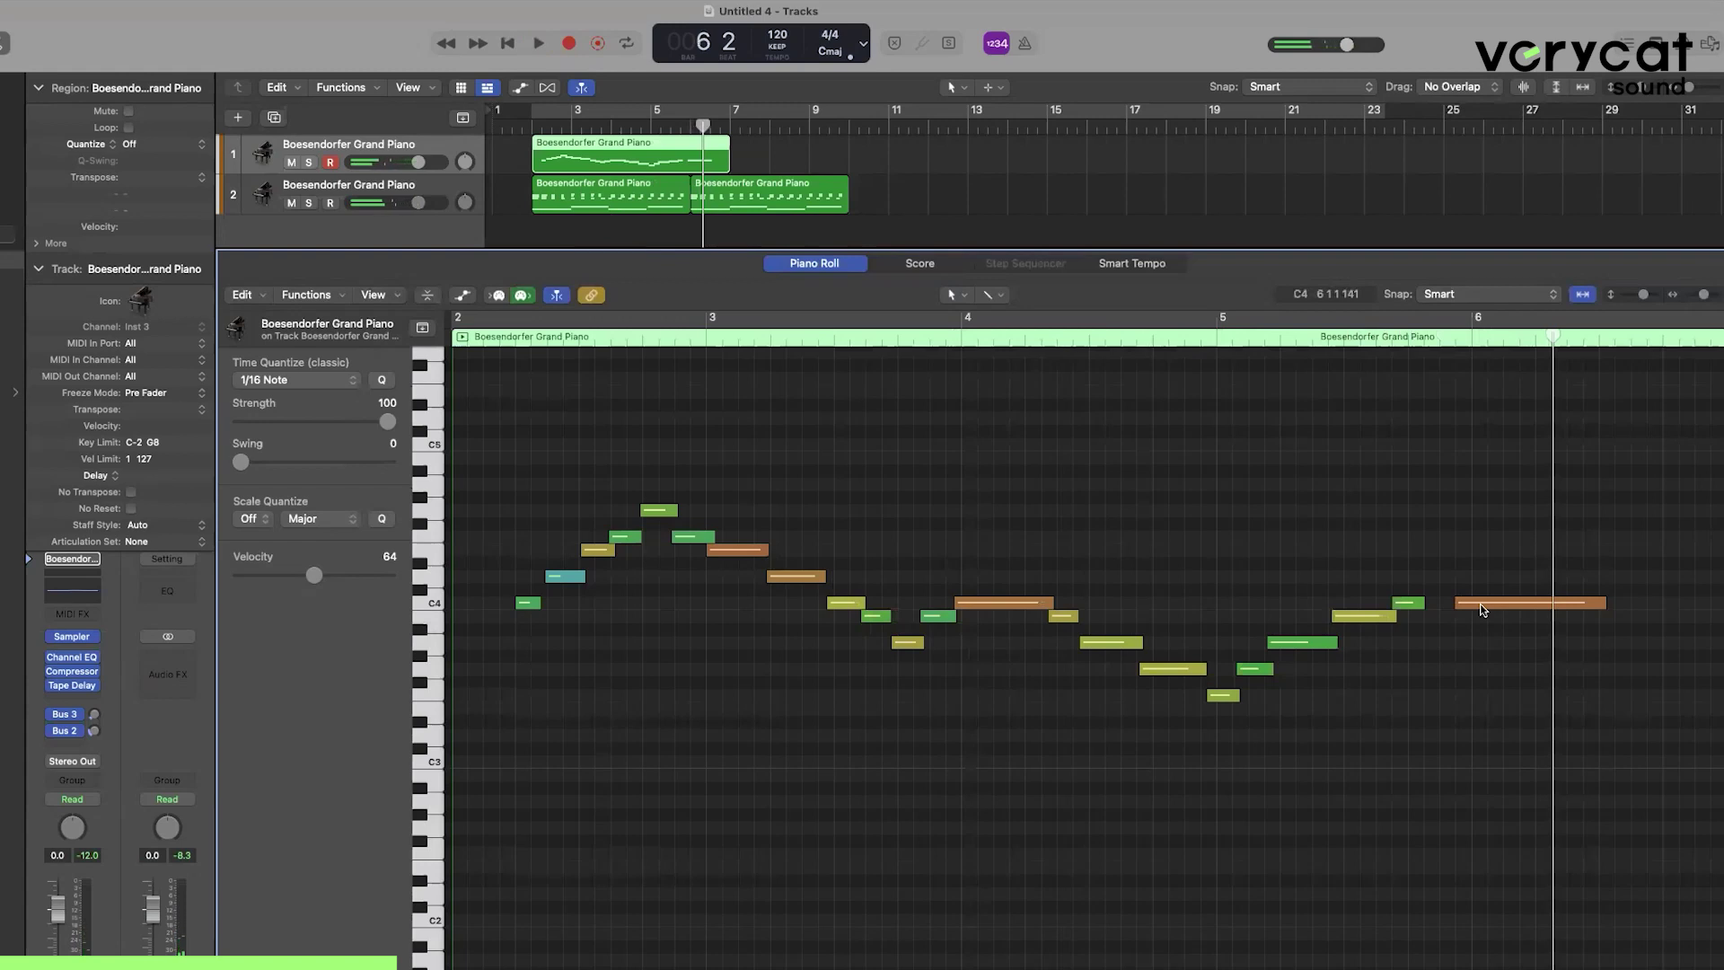
Try the melody's final note at F4 instead of C4 and play back the ending.
left_click_drag(1482, 610, 1484, 543)
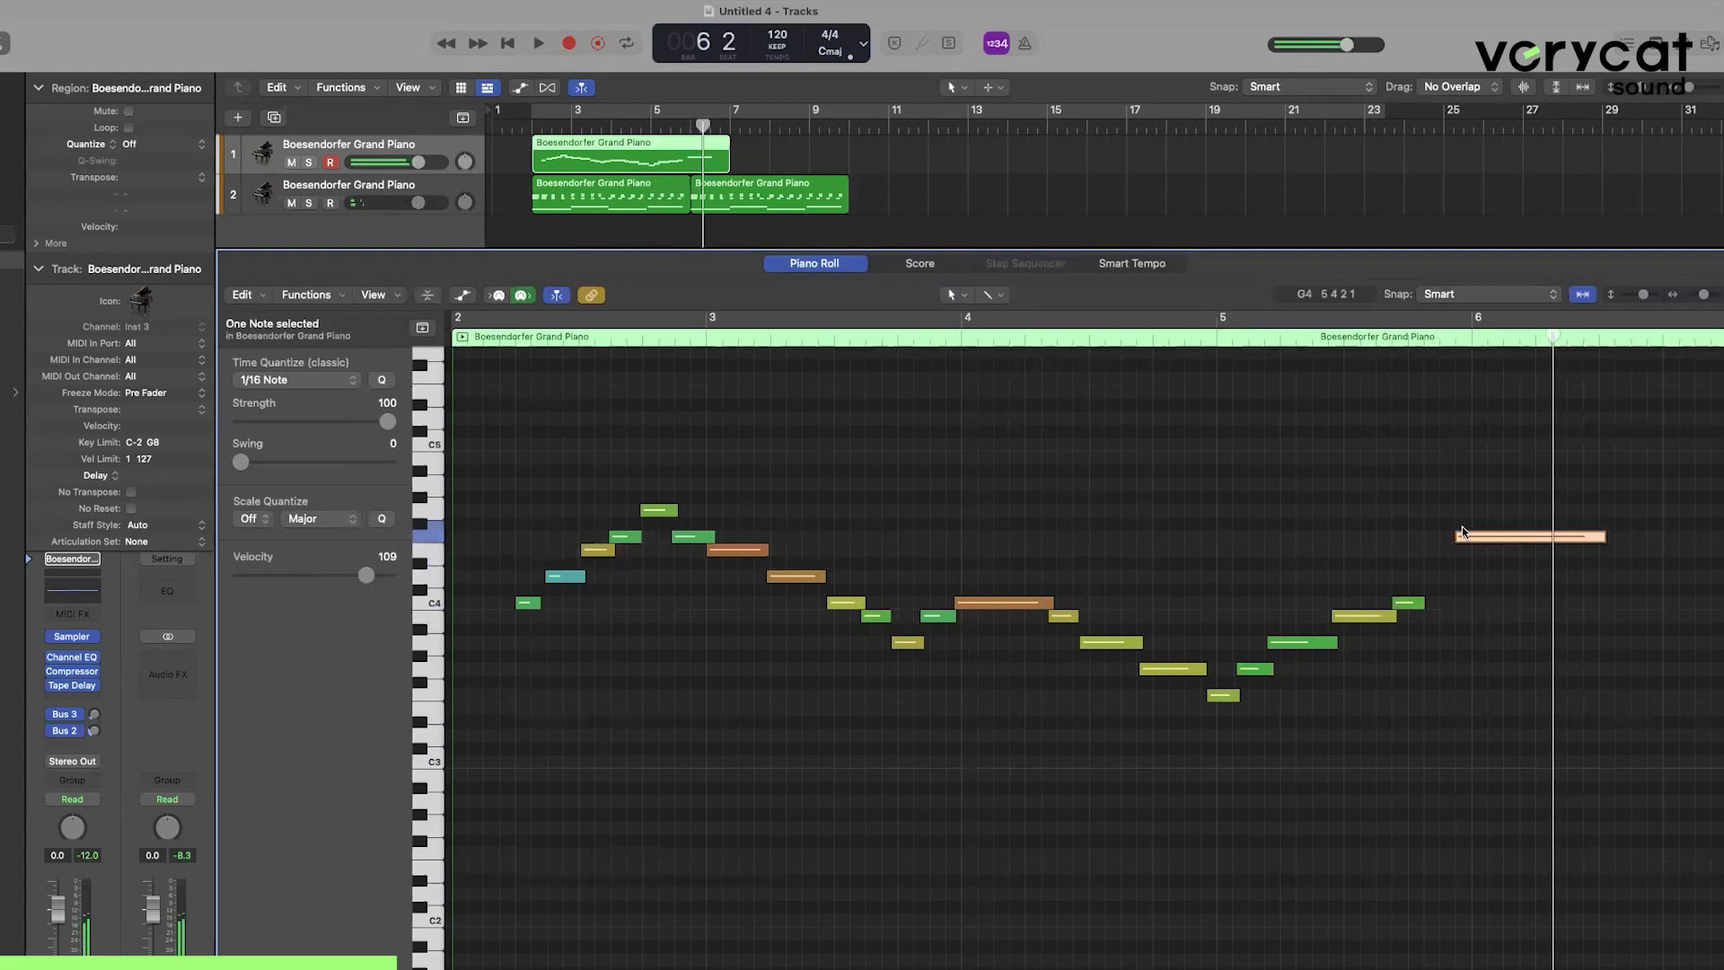
left_click(1125, 345)
key("space")
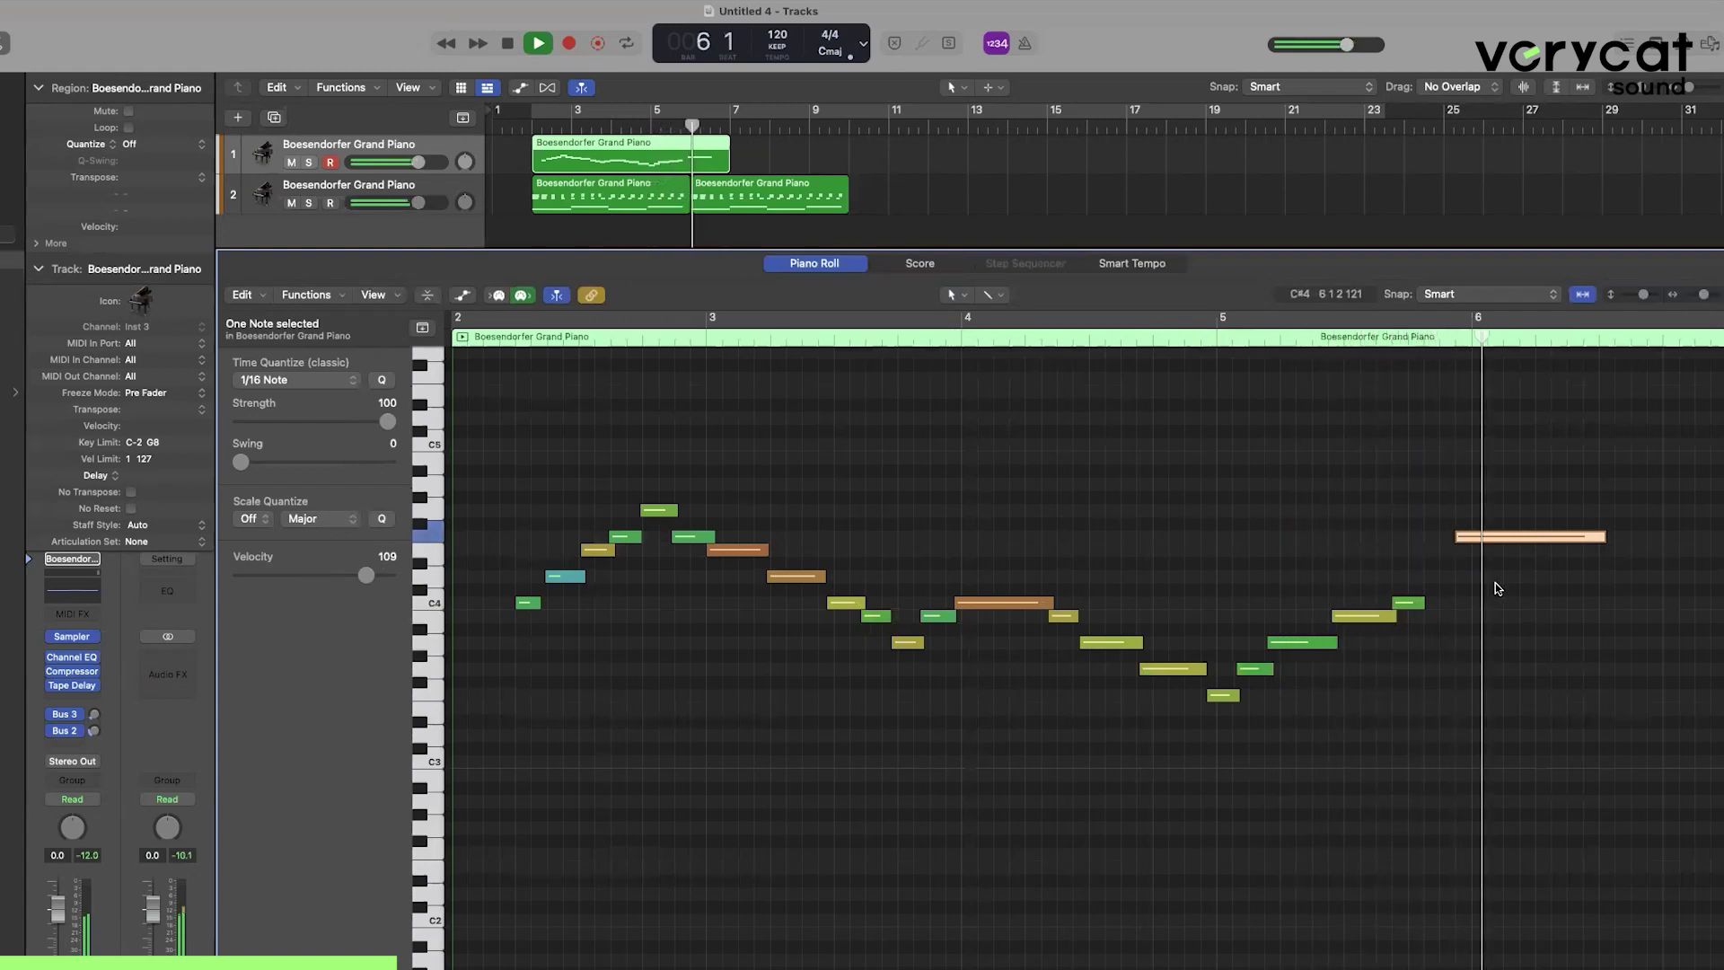
key("space")
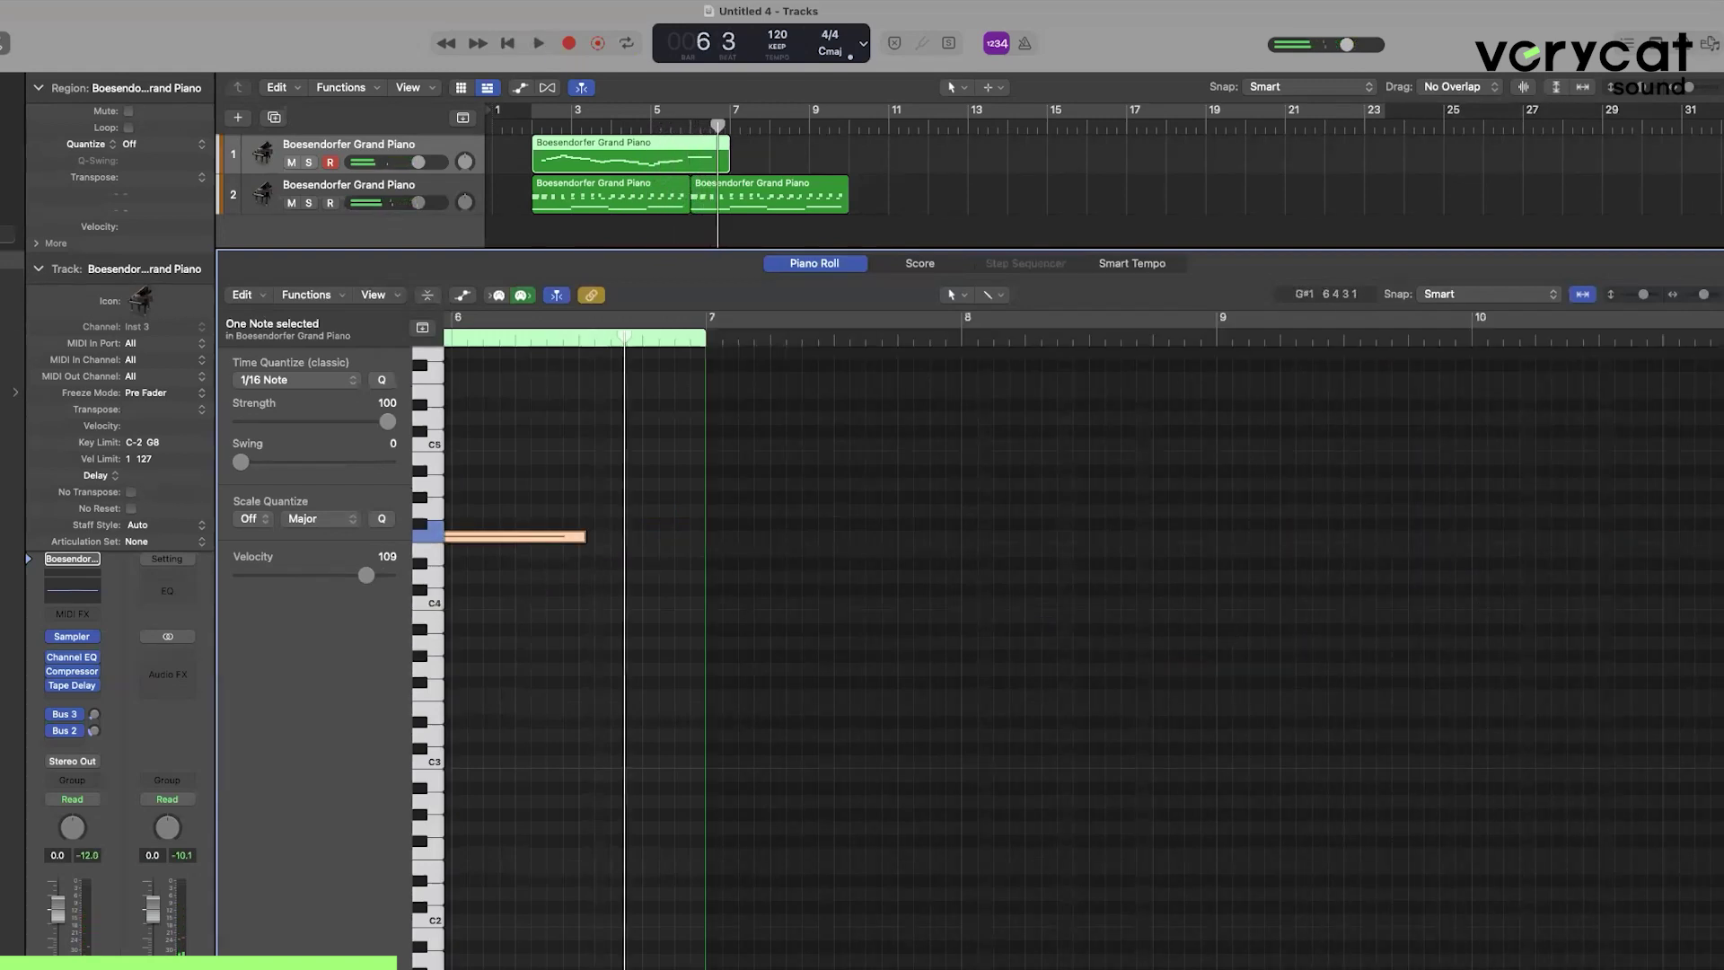
Move the melody's final note back down to C4, starting just before bar 6.
scroll(732, 915, "left", 10)
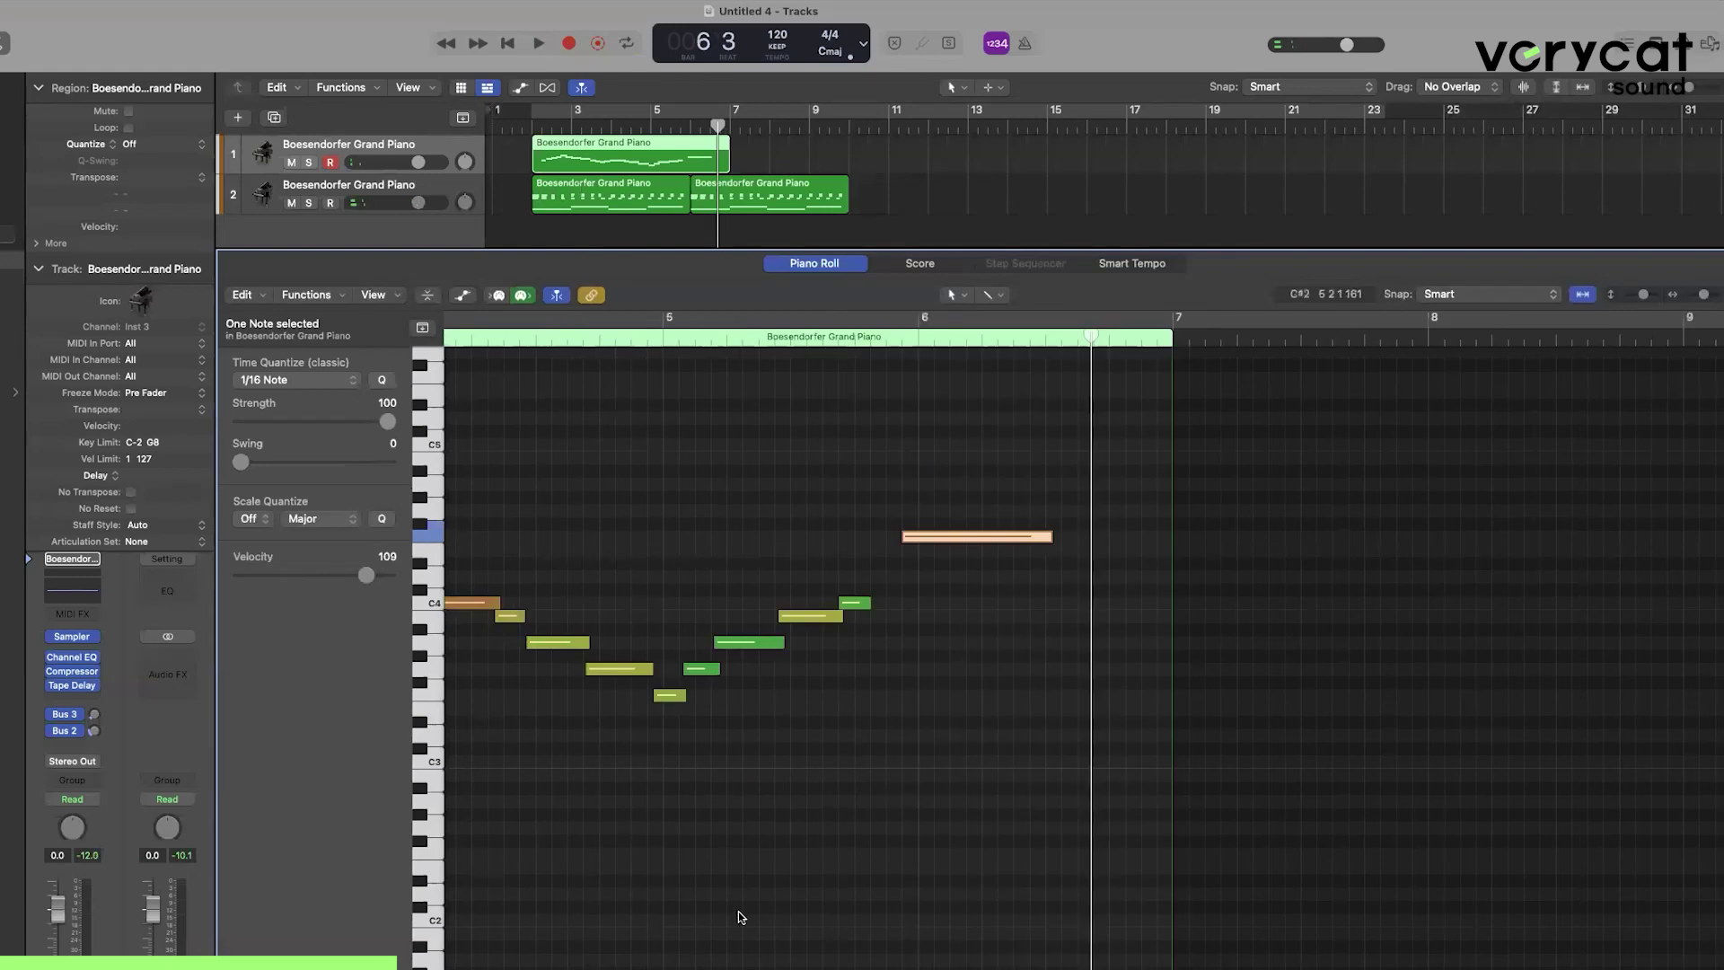
scroll(1225, 729, "left", 3)
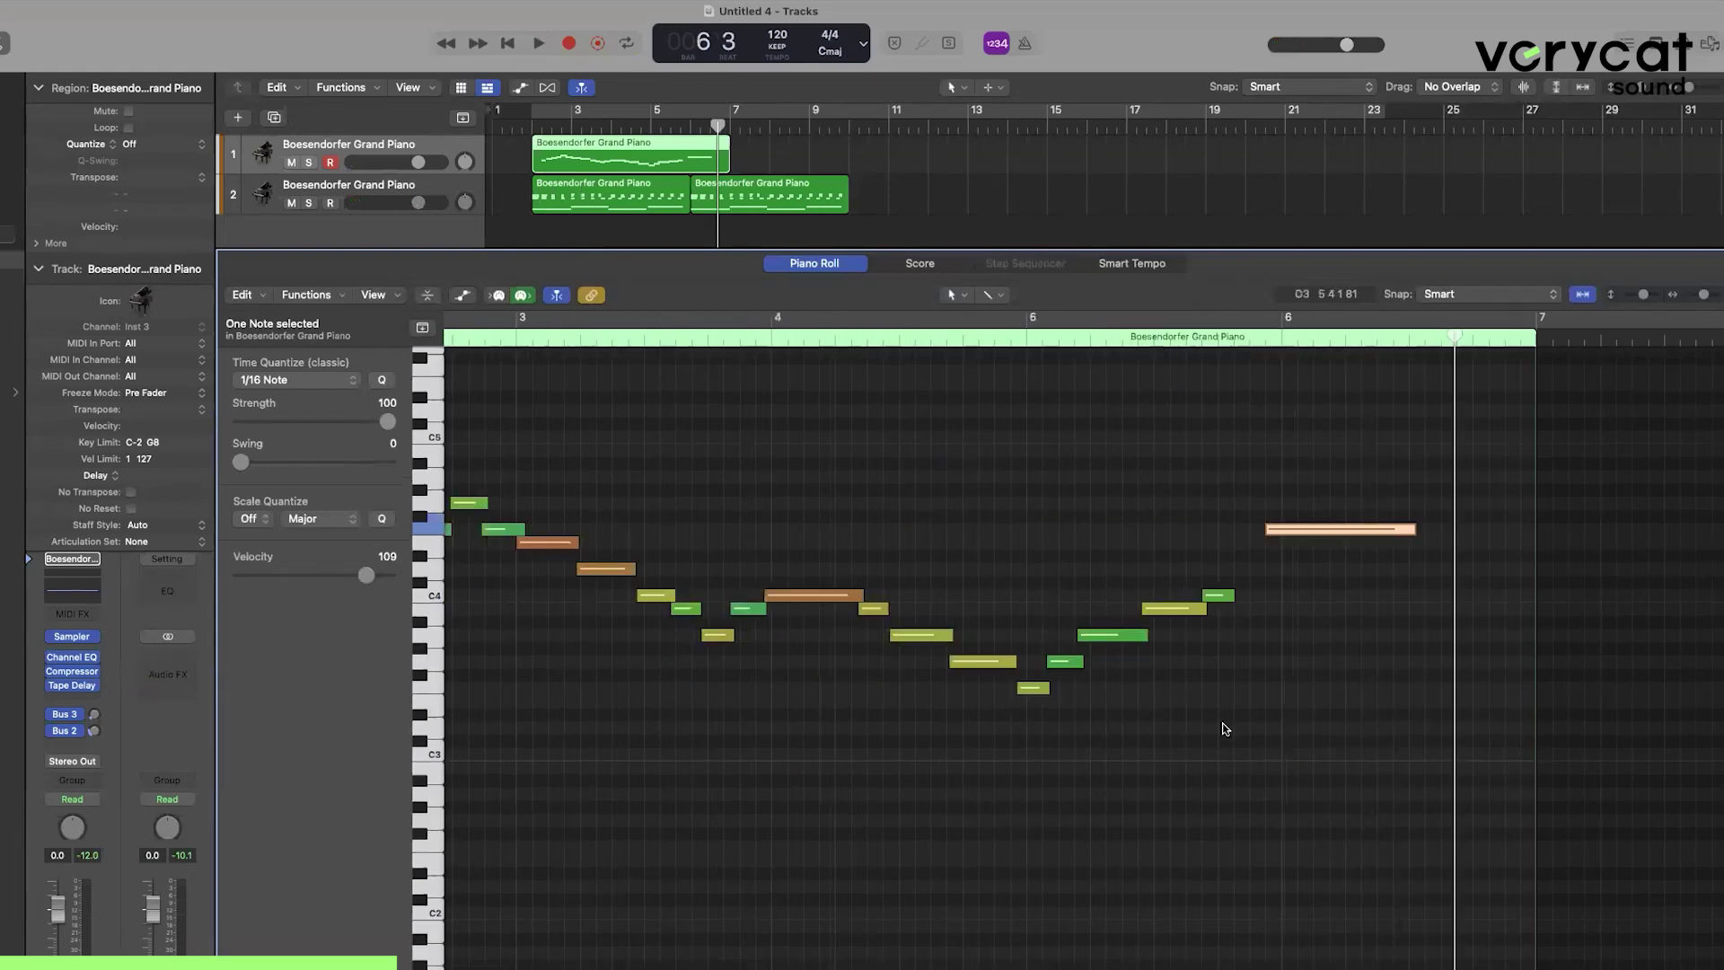
scroll(1413, 568, "left", 3)
scroll(1412, 568, "up", 1)
left_click_drag(1419, 624, 1421, 628)
scroll(1375, 700, "down", 4)
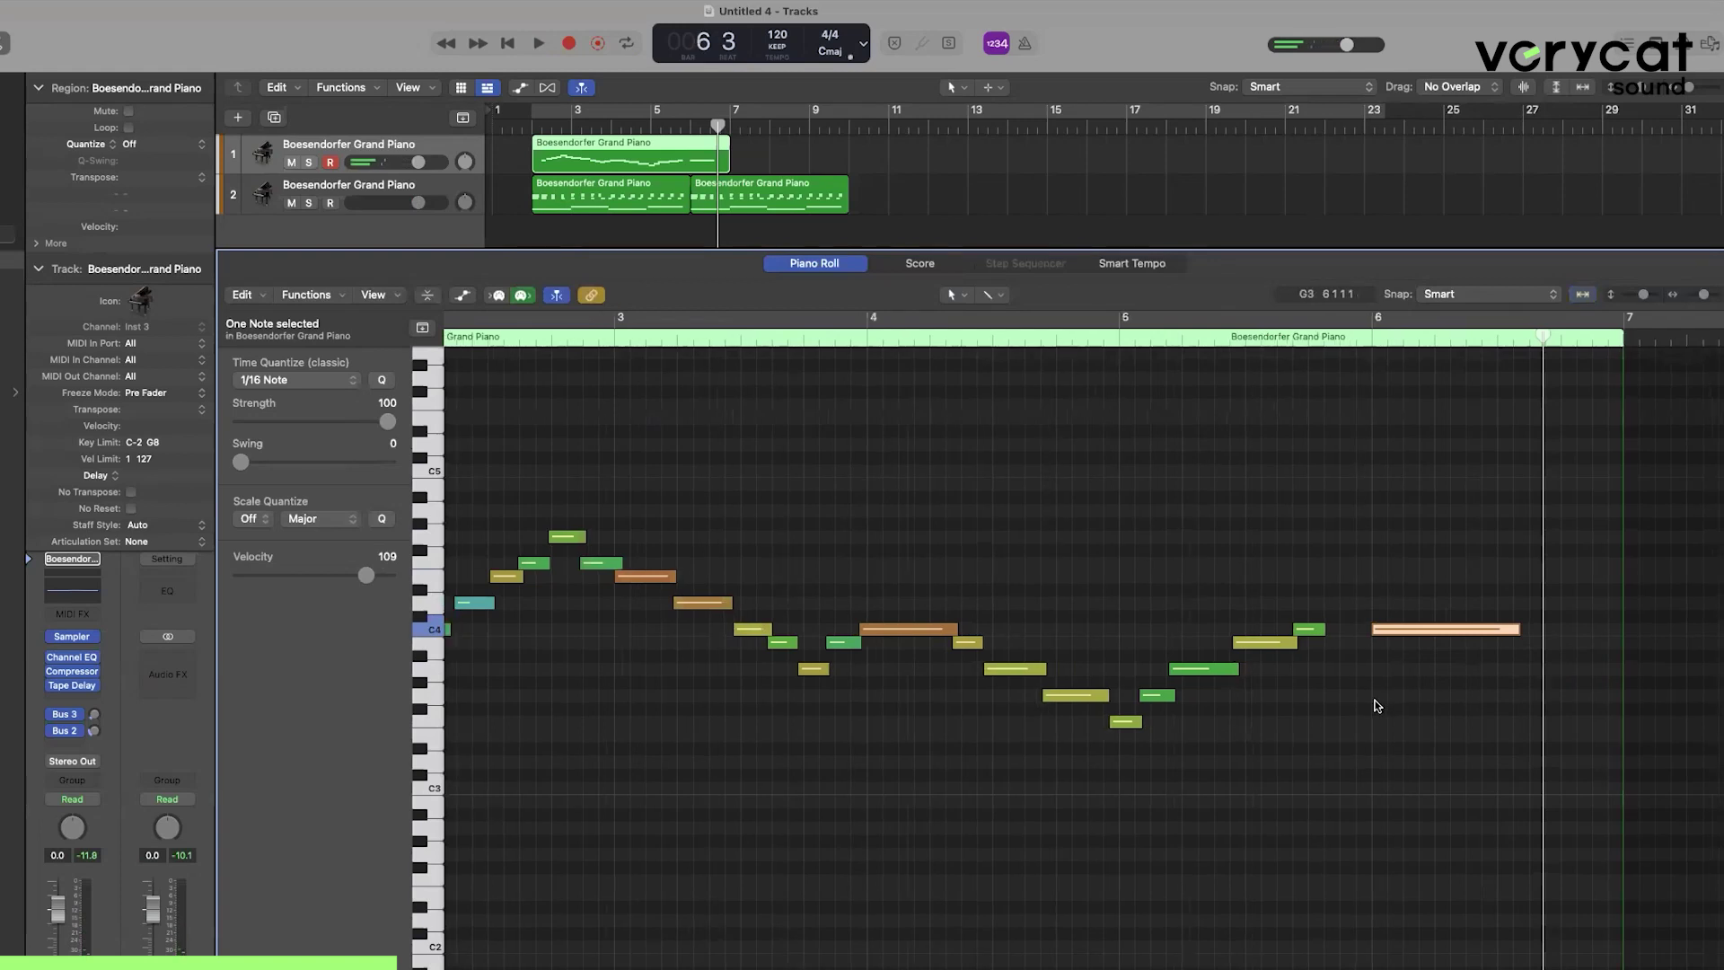
Move the melody's final note at bar 6 up an octave to C5.
left_click(651, 657)
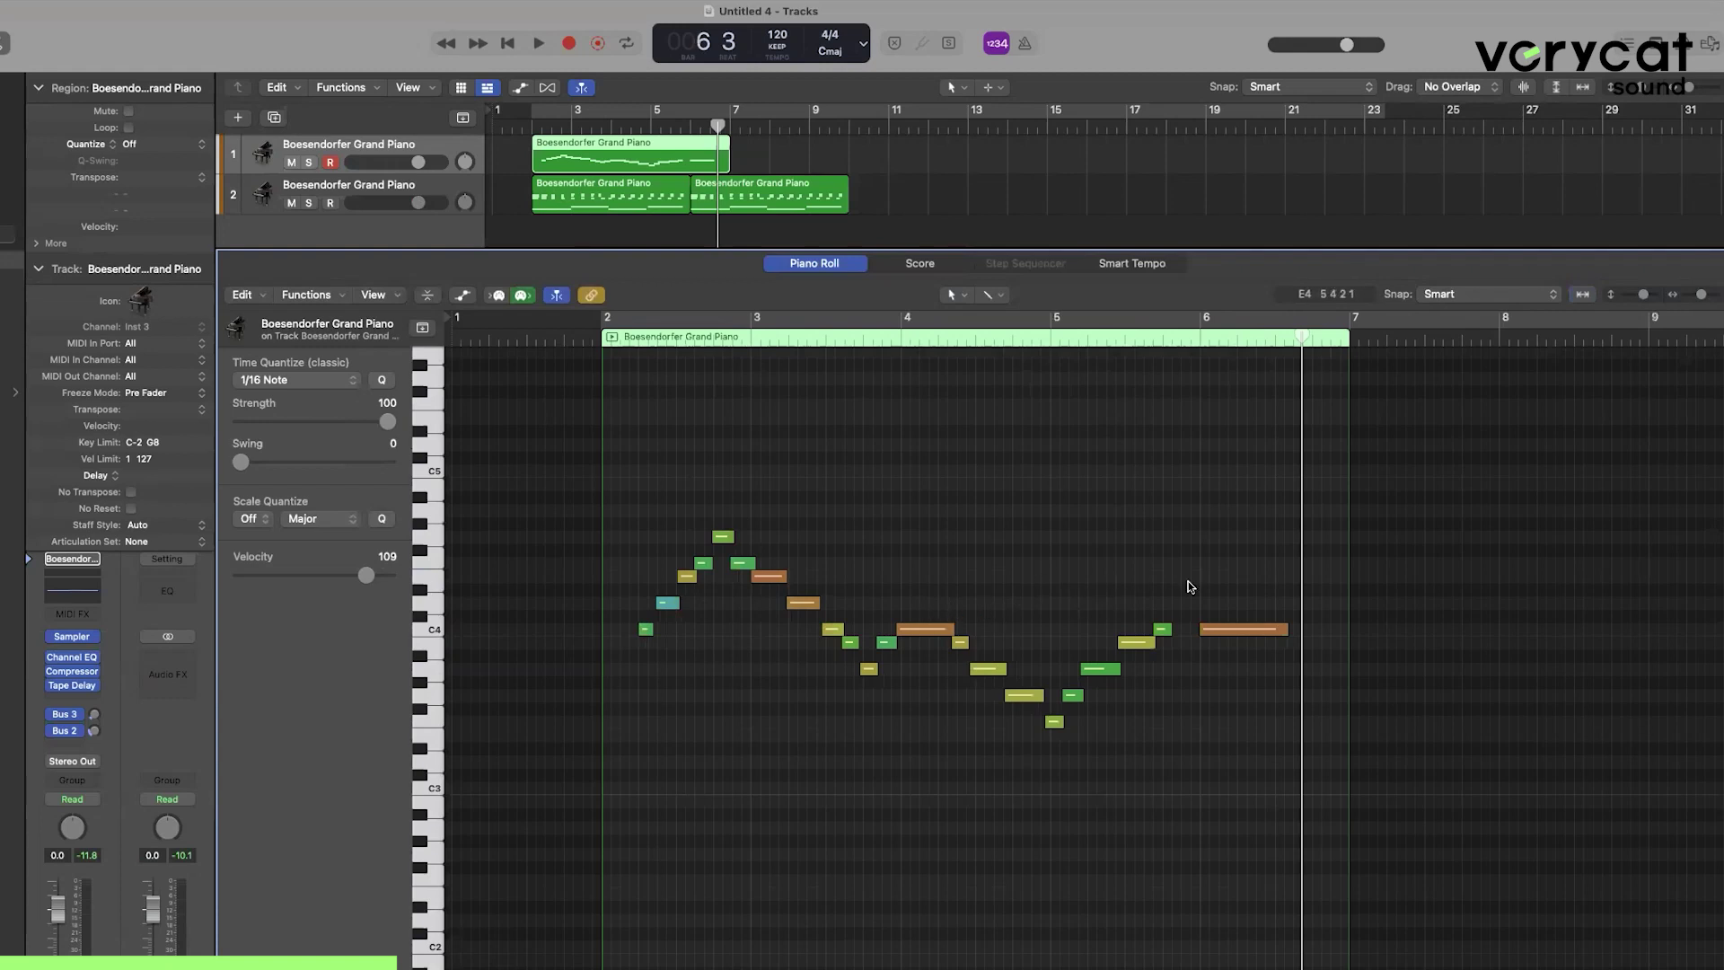
mouse_move(1230, 633)
mouse_move(648, 633)
left_click_drag(1245, 629, 1254, 474)
scroll(1236, 608, "up", 3)
scroll(1234, 611, "up", 4)
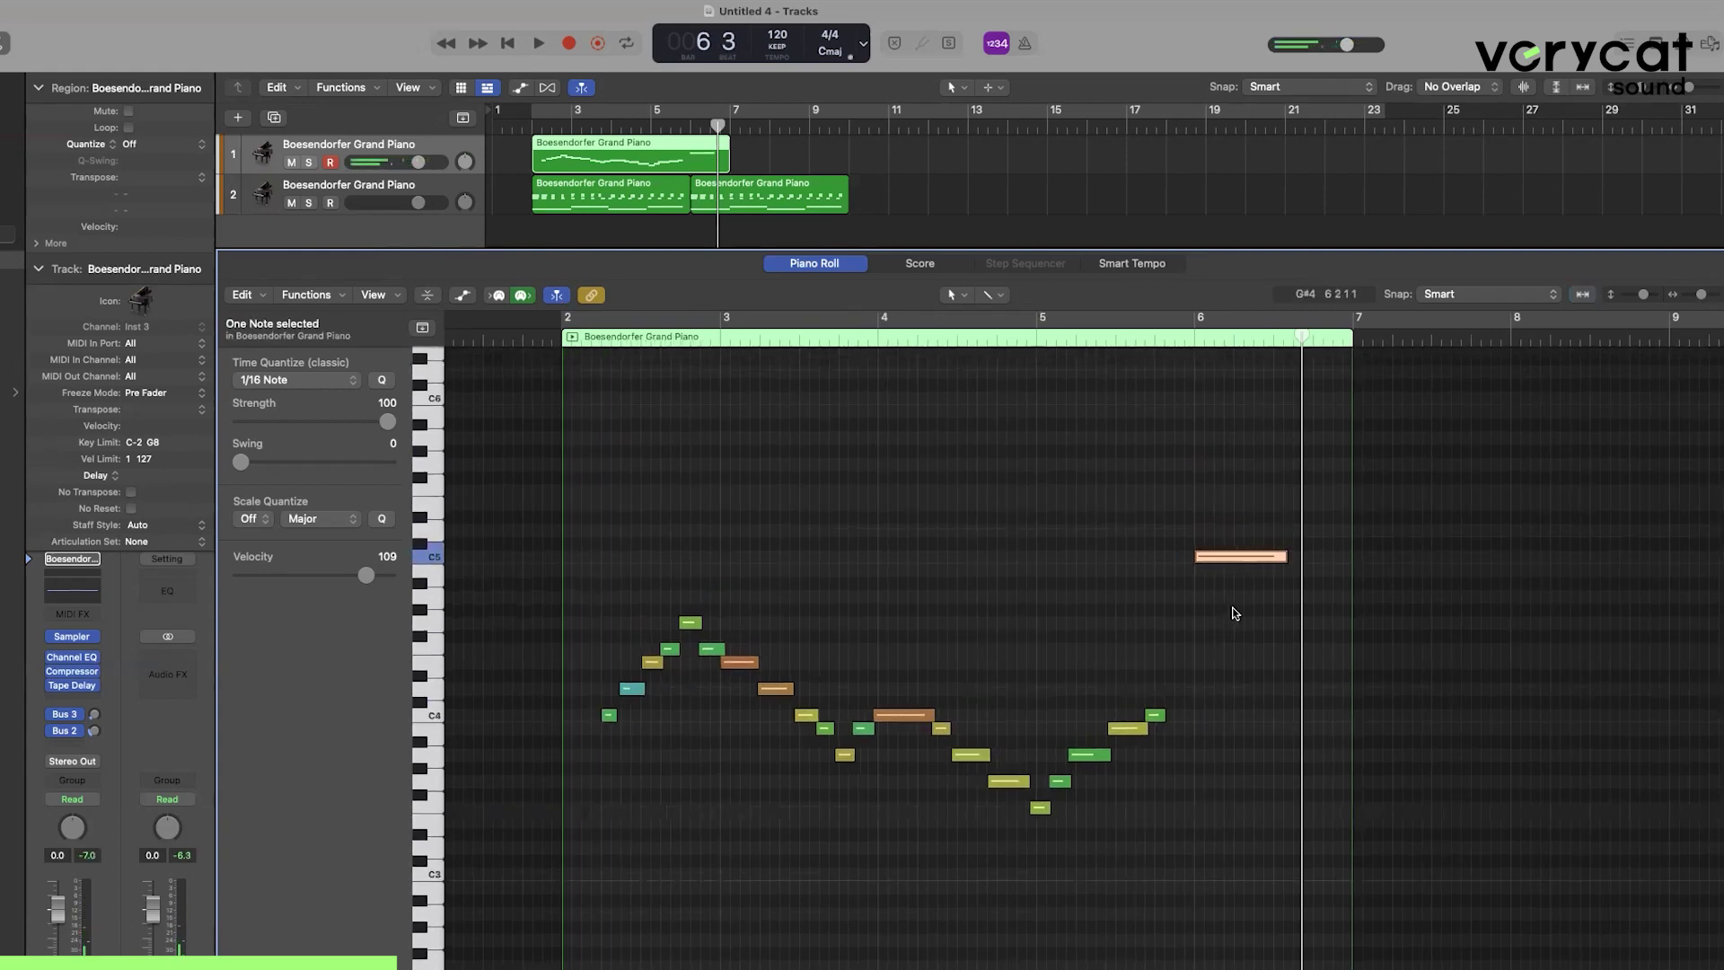
Raise the last five notes before the ending, in bar 5, to D4, E4, F4, G4 and A4 so they climb towards C5.
scroll(872, 752, "left", 5)
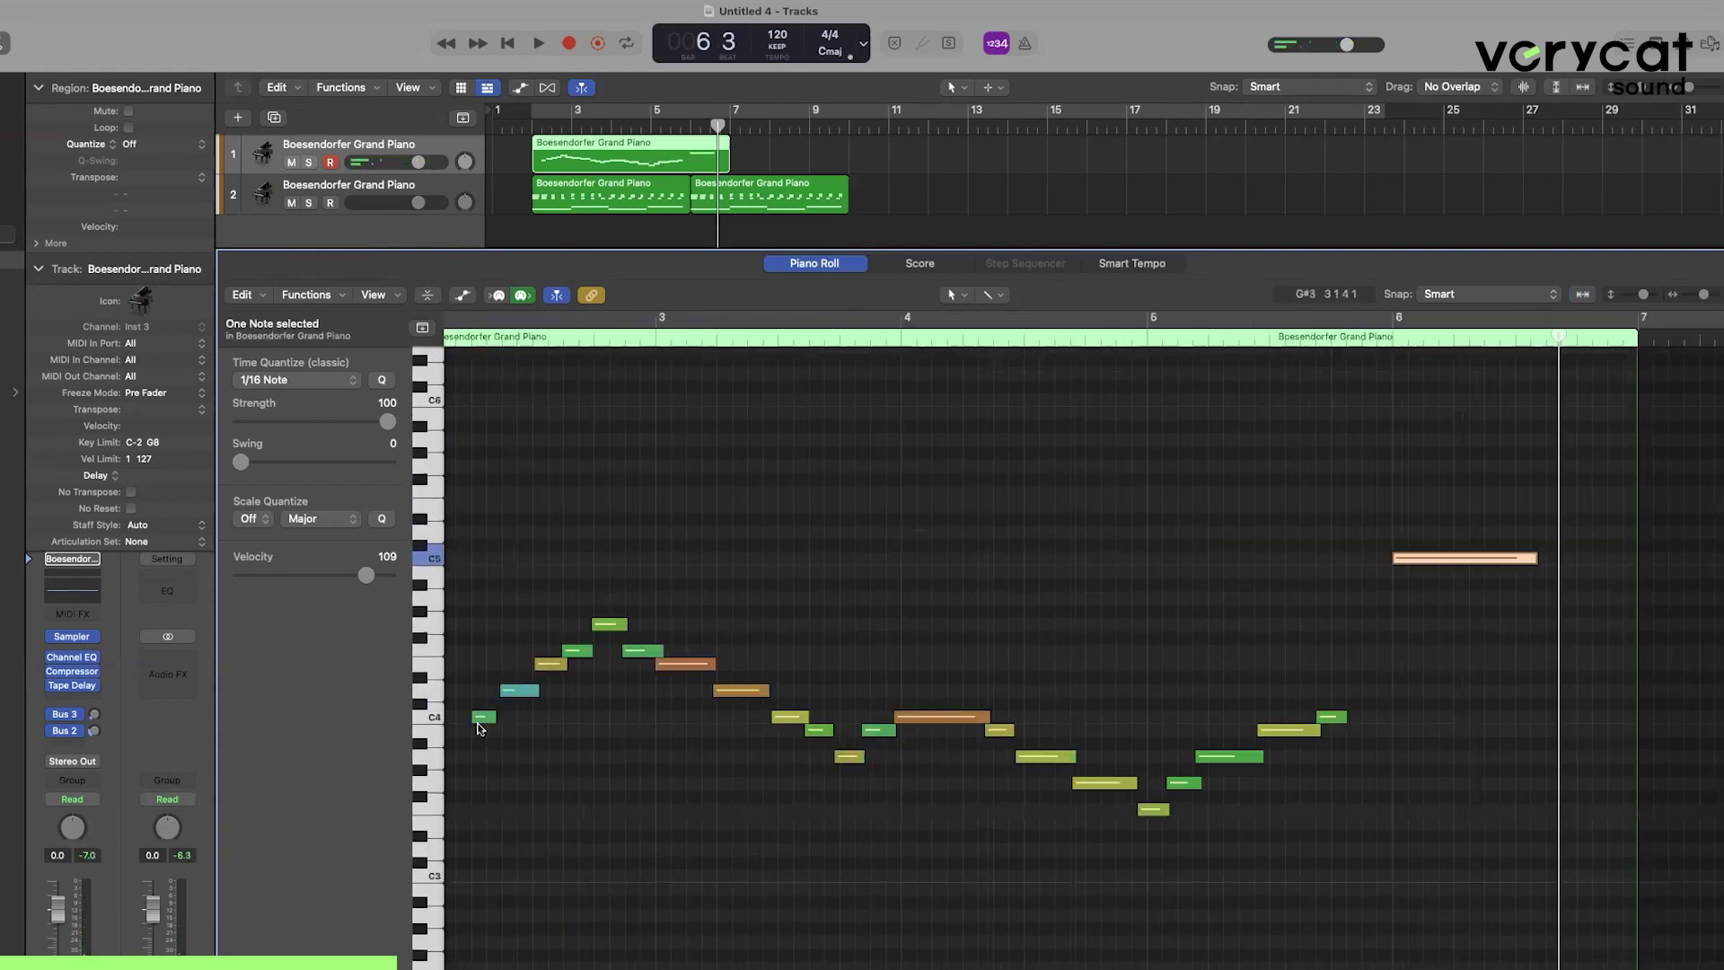
left_click_drag(1372, 708, 1162, 698)
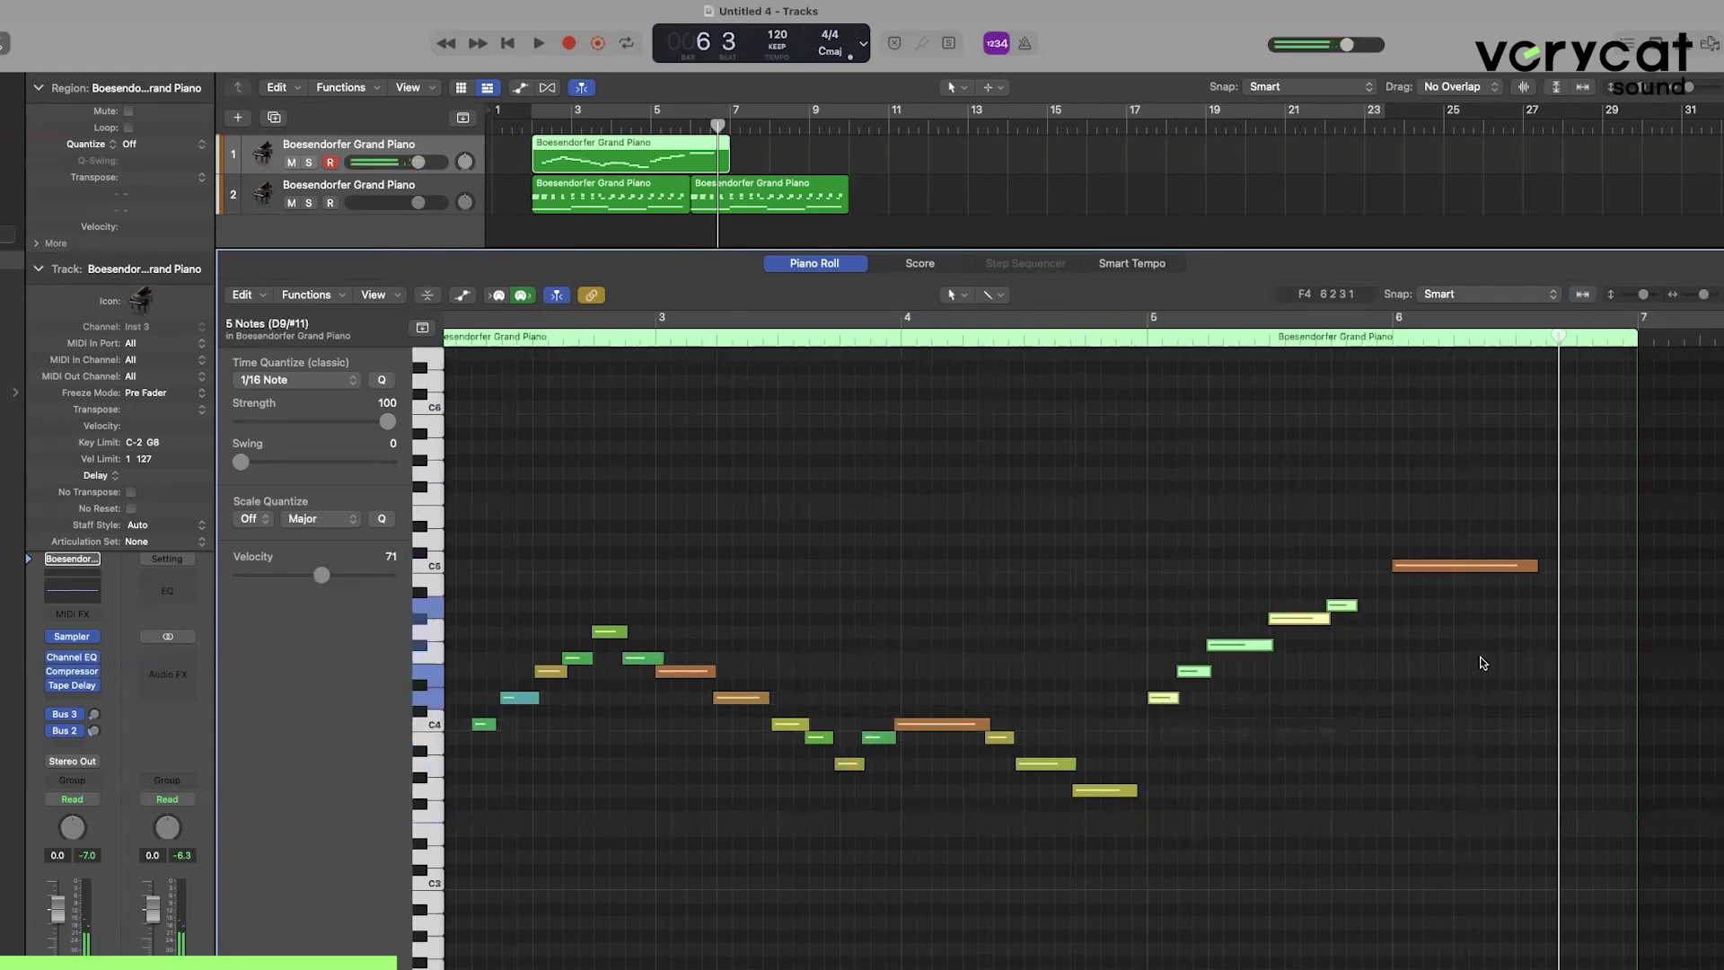
left_click(1478, 661)
left_click_drag(1311, 620, 1266, 659)
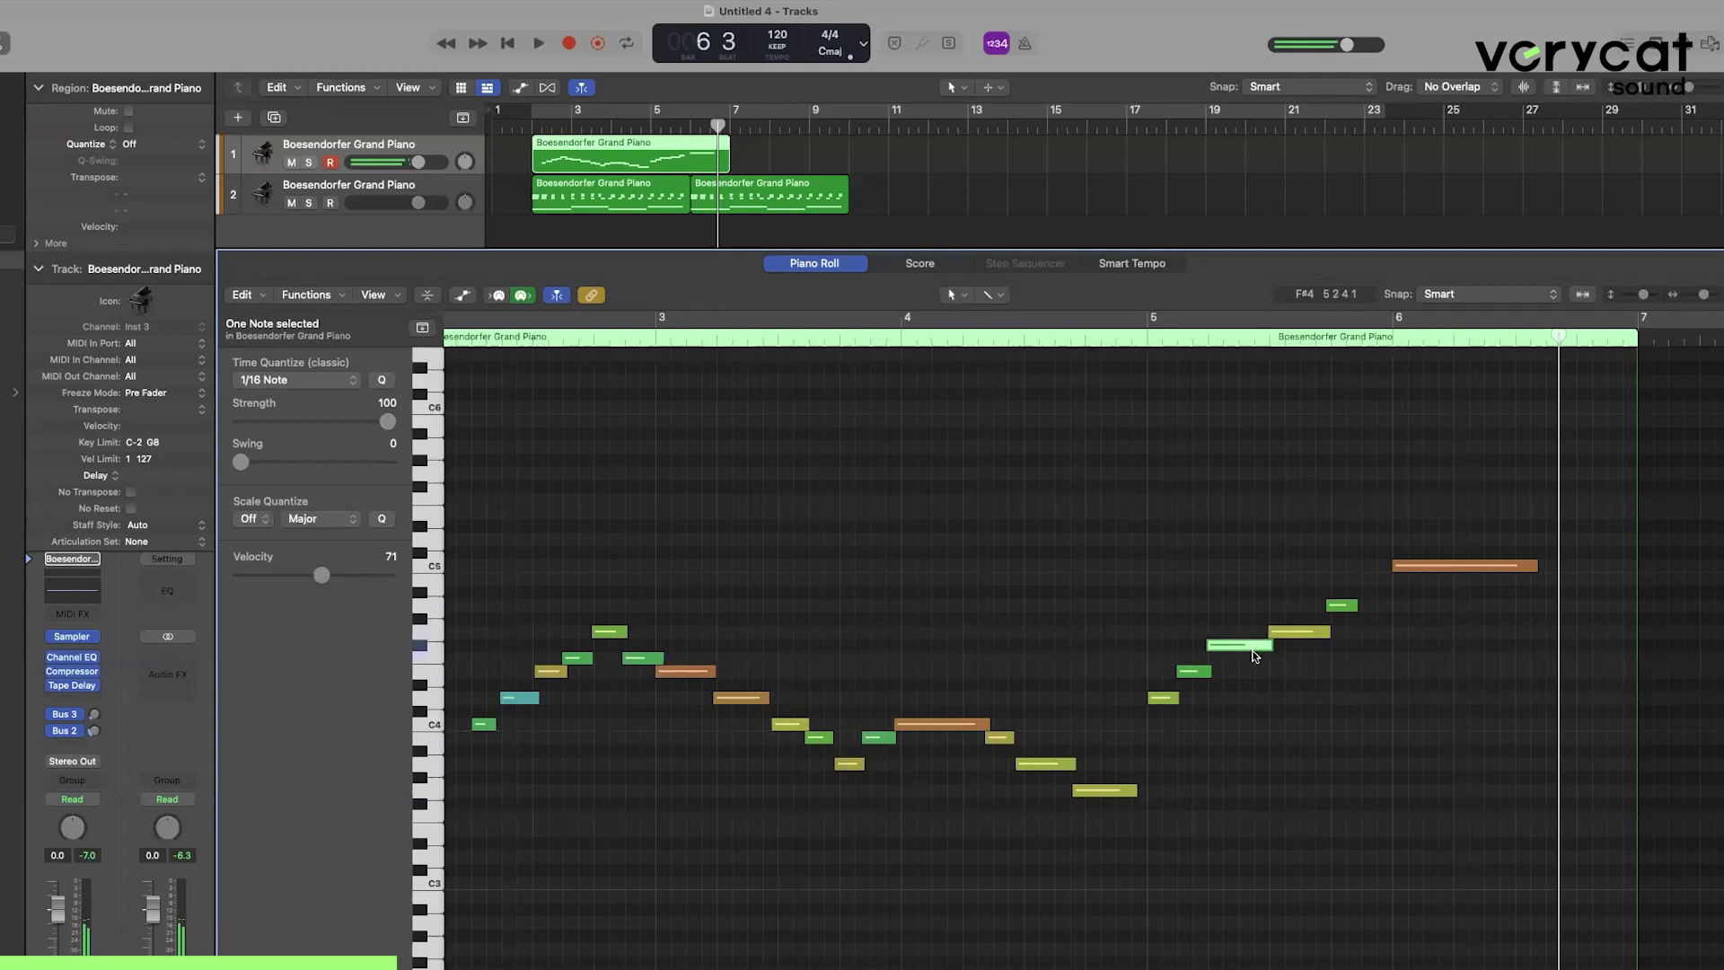
left_click(1183, 671)
left_click(1163, 697)
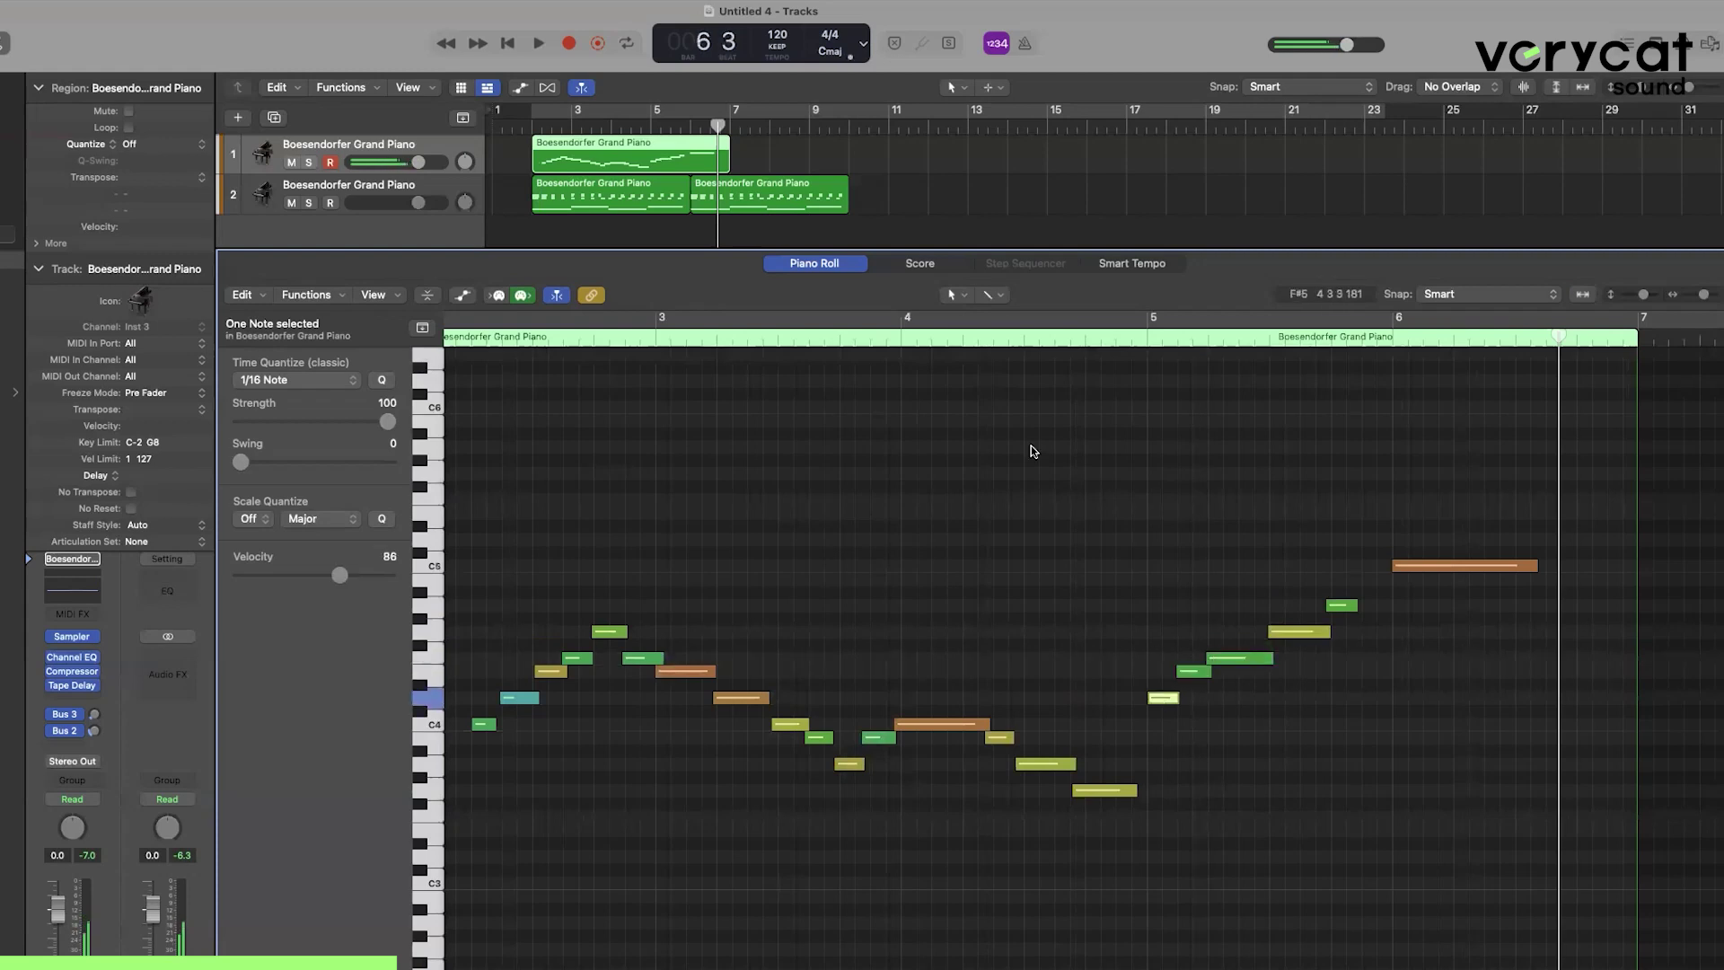
Play the revised melody with the chords from early bar 4 through the final C5.
left_click(951, 347)
key("space")
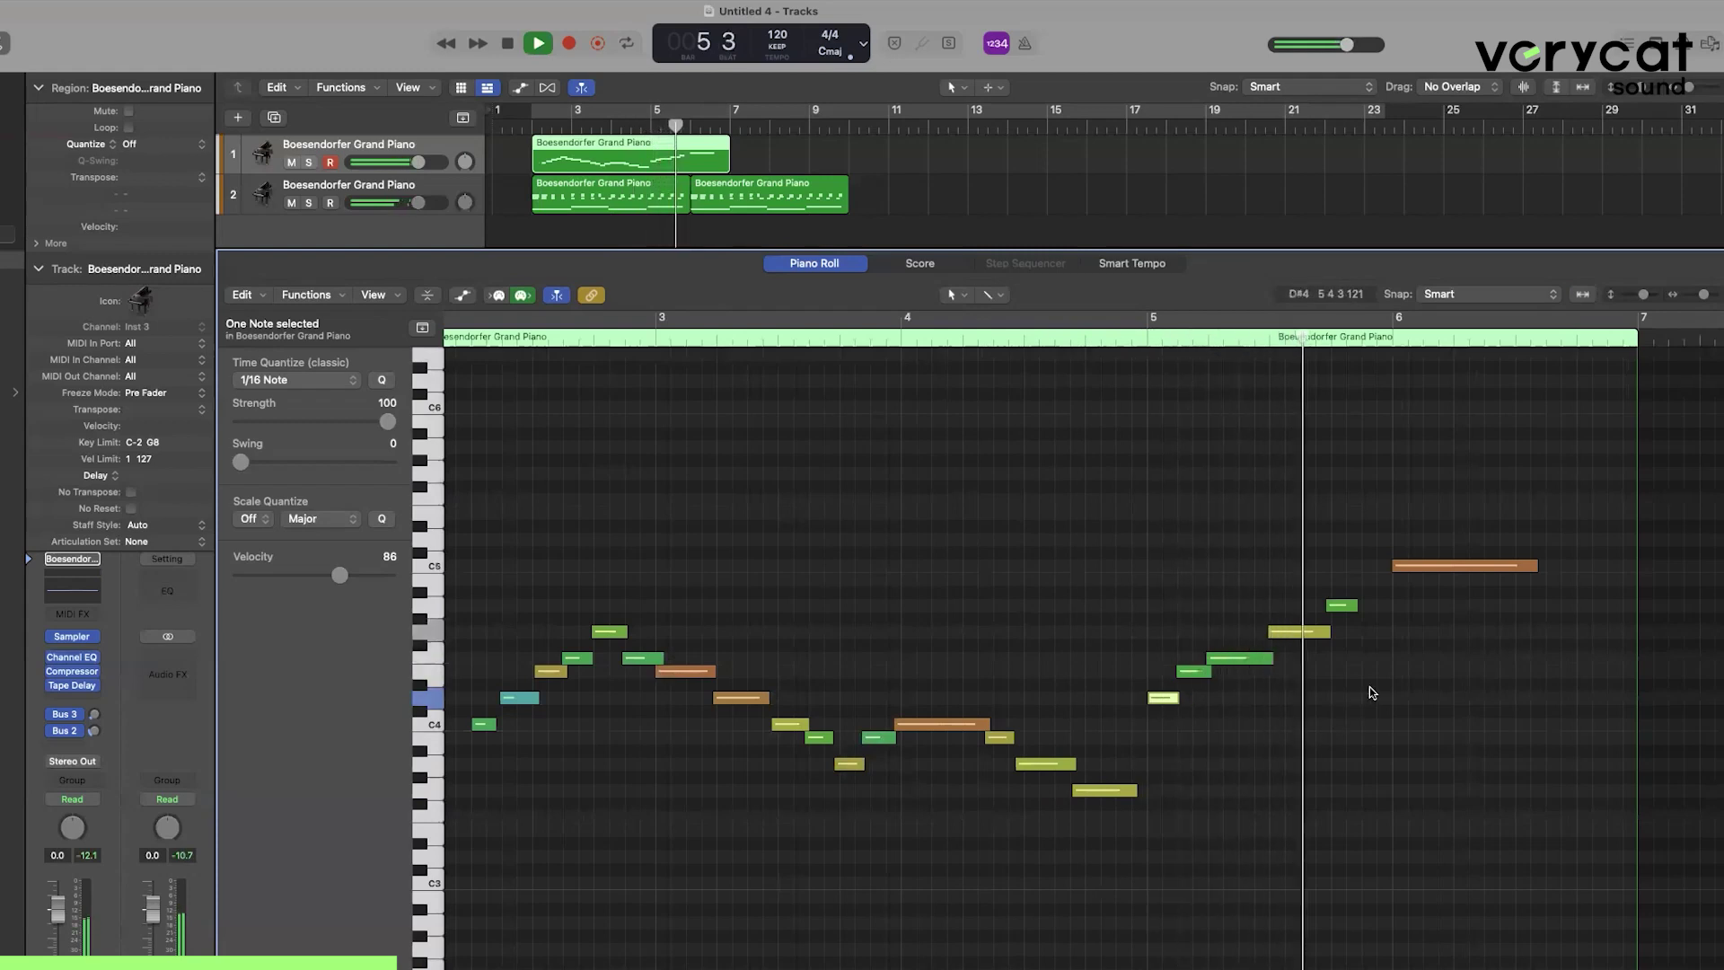
key("space")
scroll(1472, 628, "down", 5)
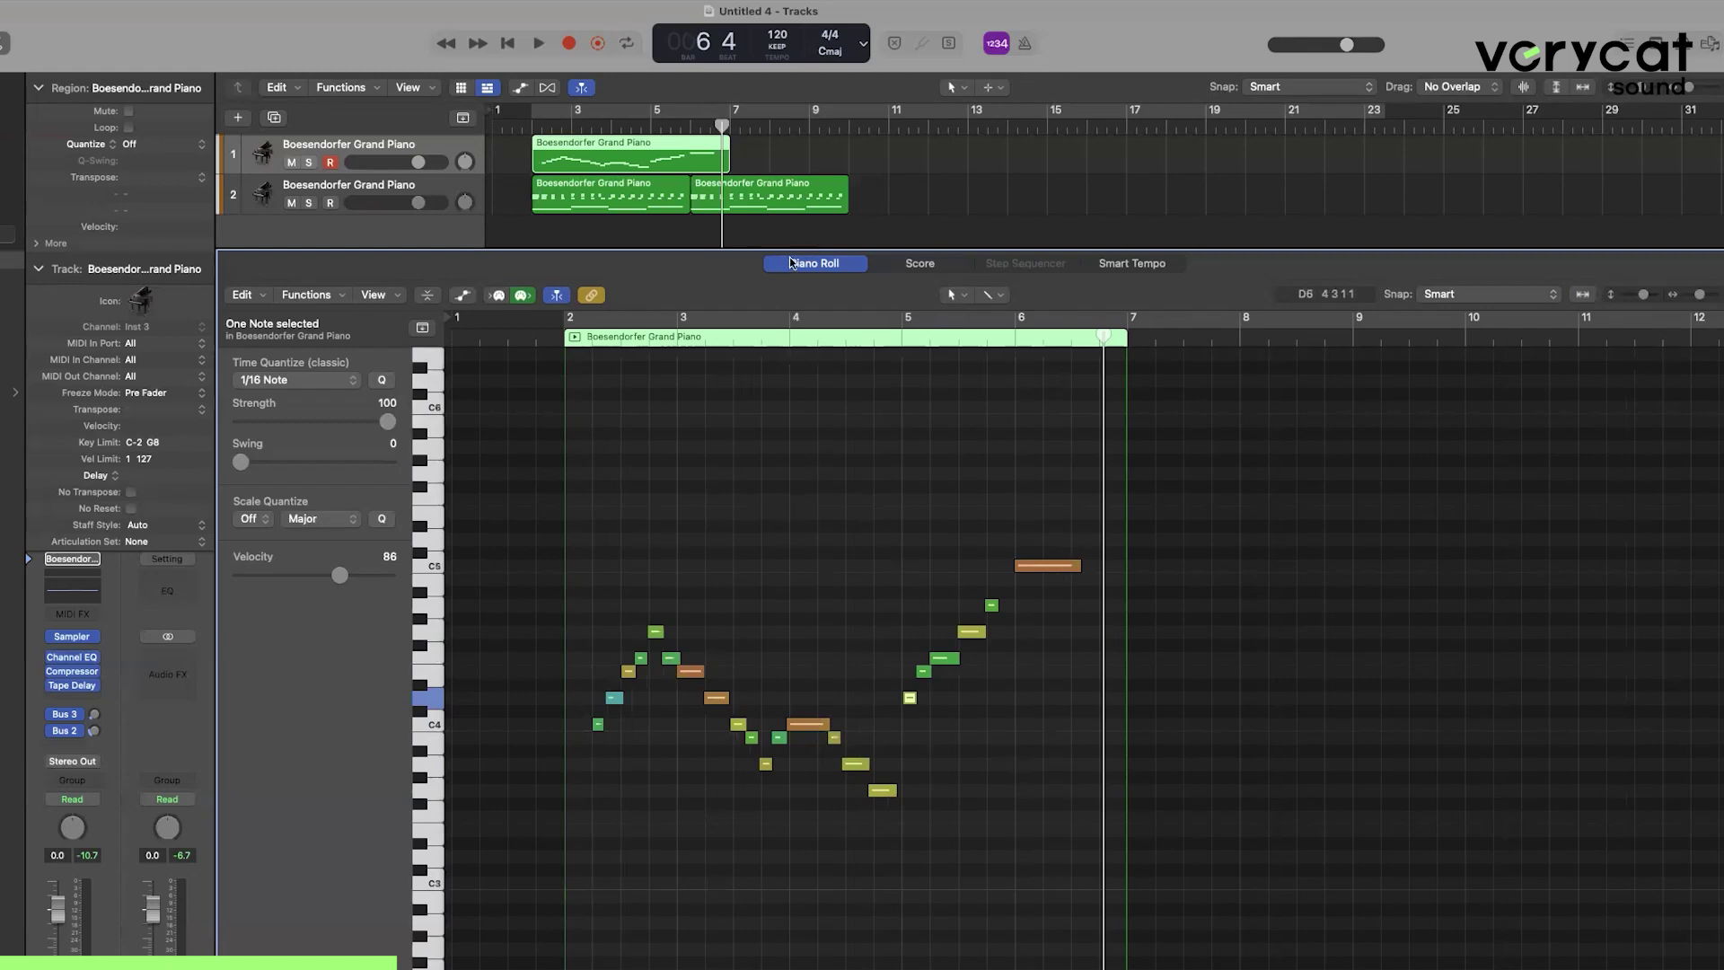
Delete the melody region from the first piano track.
left_click(774, 164)
left_click(677, 156)
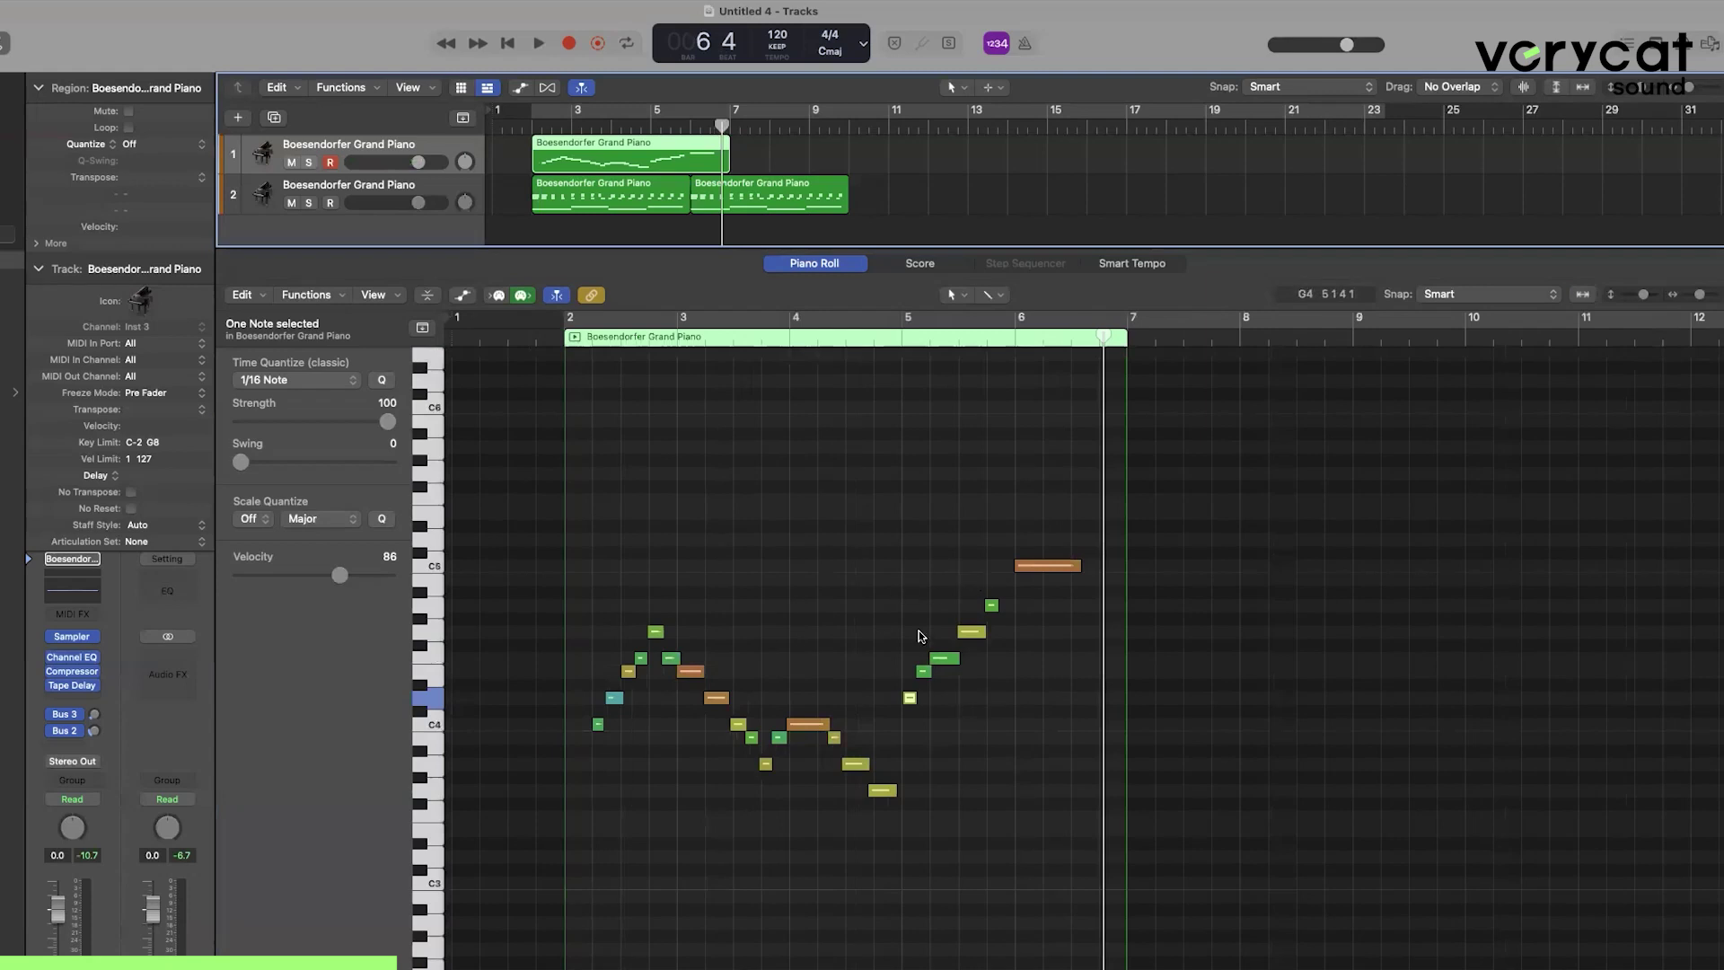
key("Delete")
Set a cycle range from bar 2 to bar 21 and play the chords from bar 2 into bar 6 to rehearse.
left_click(532, 126)
left_click_drag(533, 112, 1269, 159)
key("space")
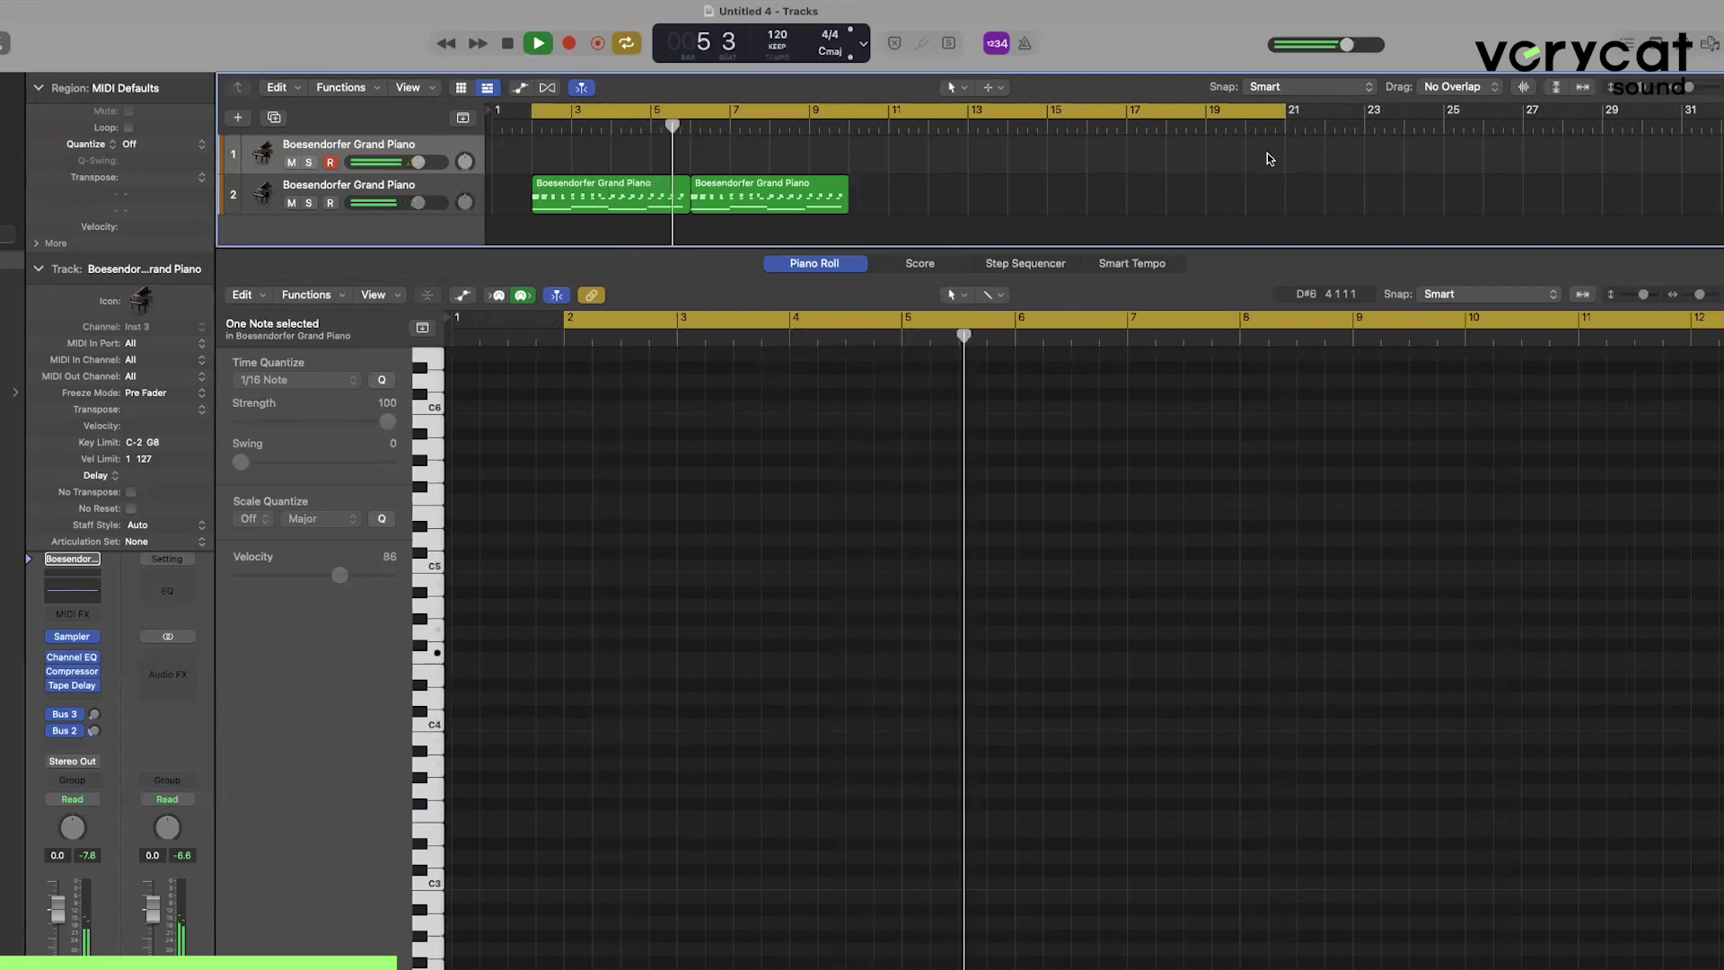
key("space")
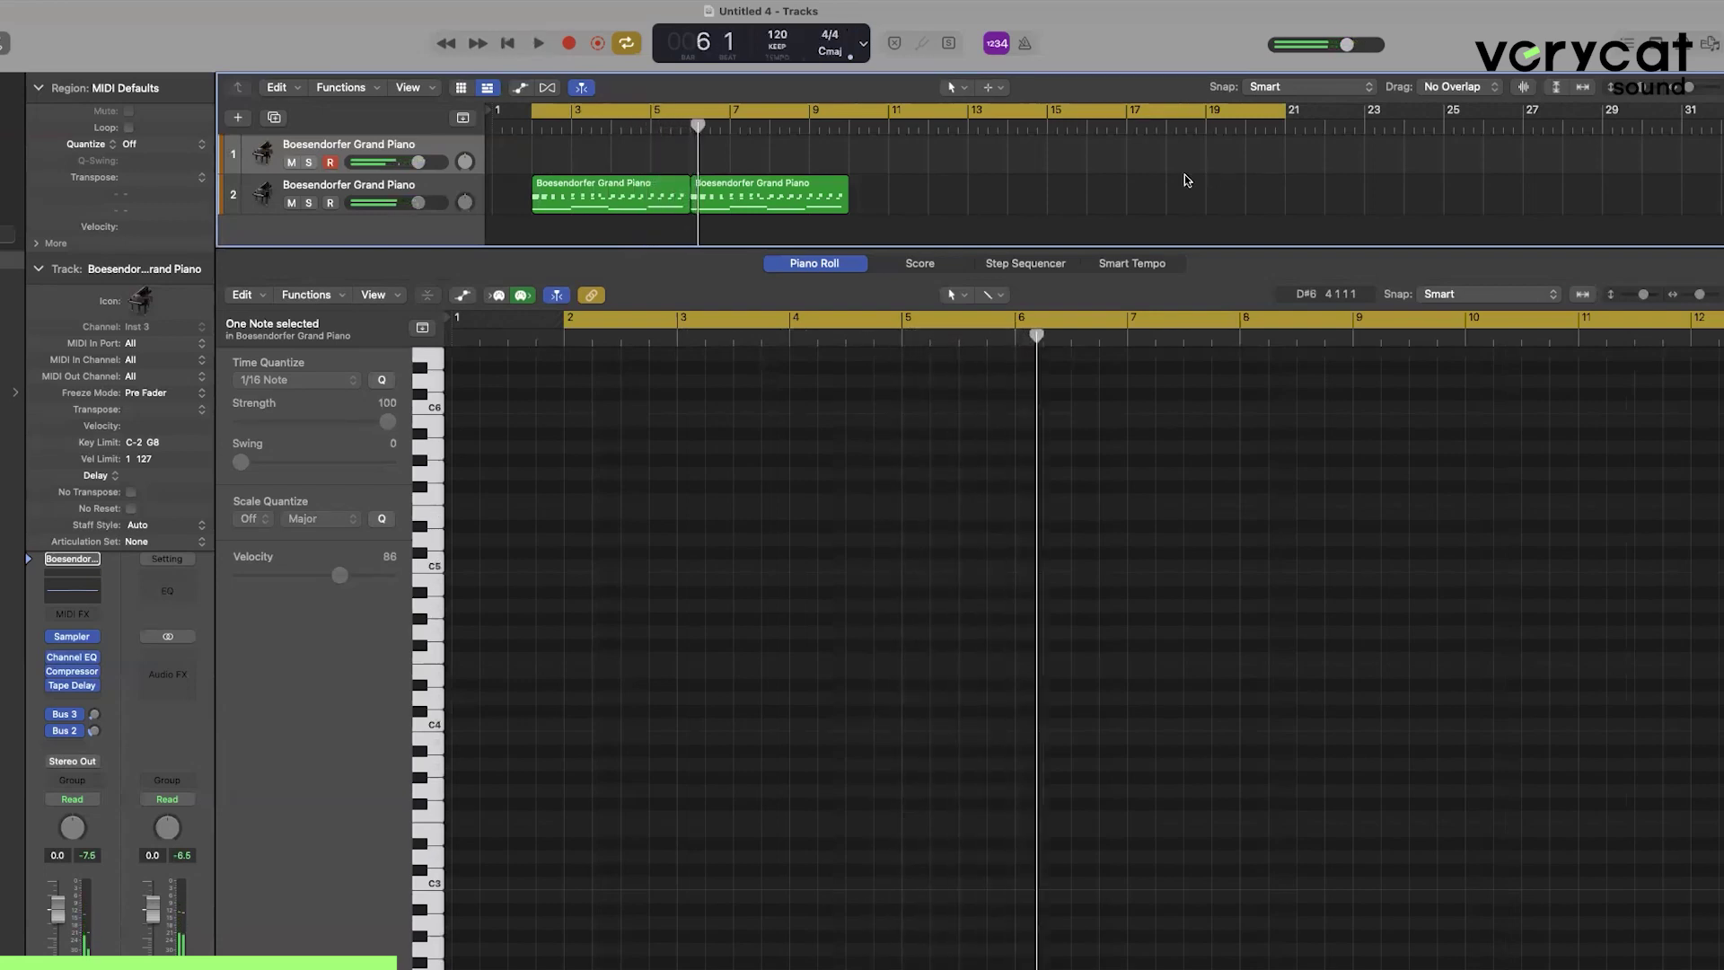
Record a new melody on the first piano track from bar 2 over both chord regions and play it back.
left_click(543, 130)
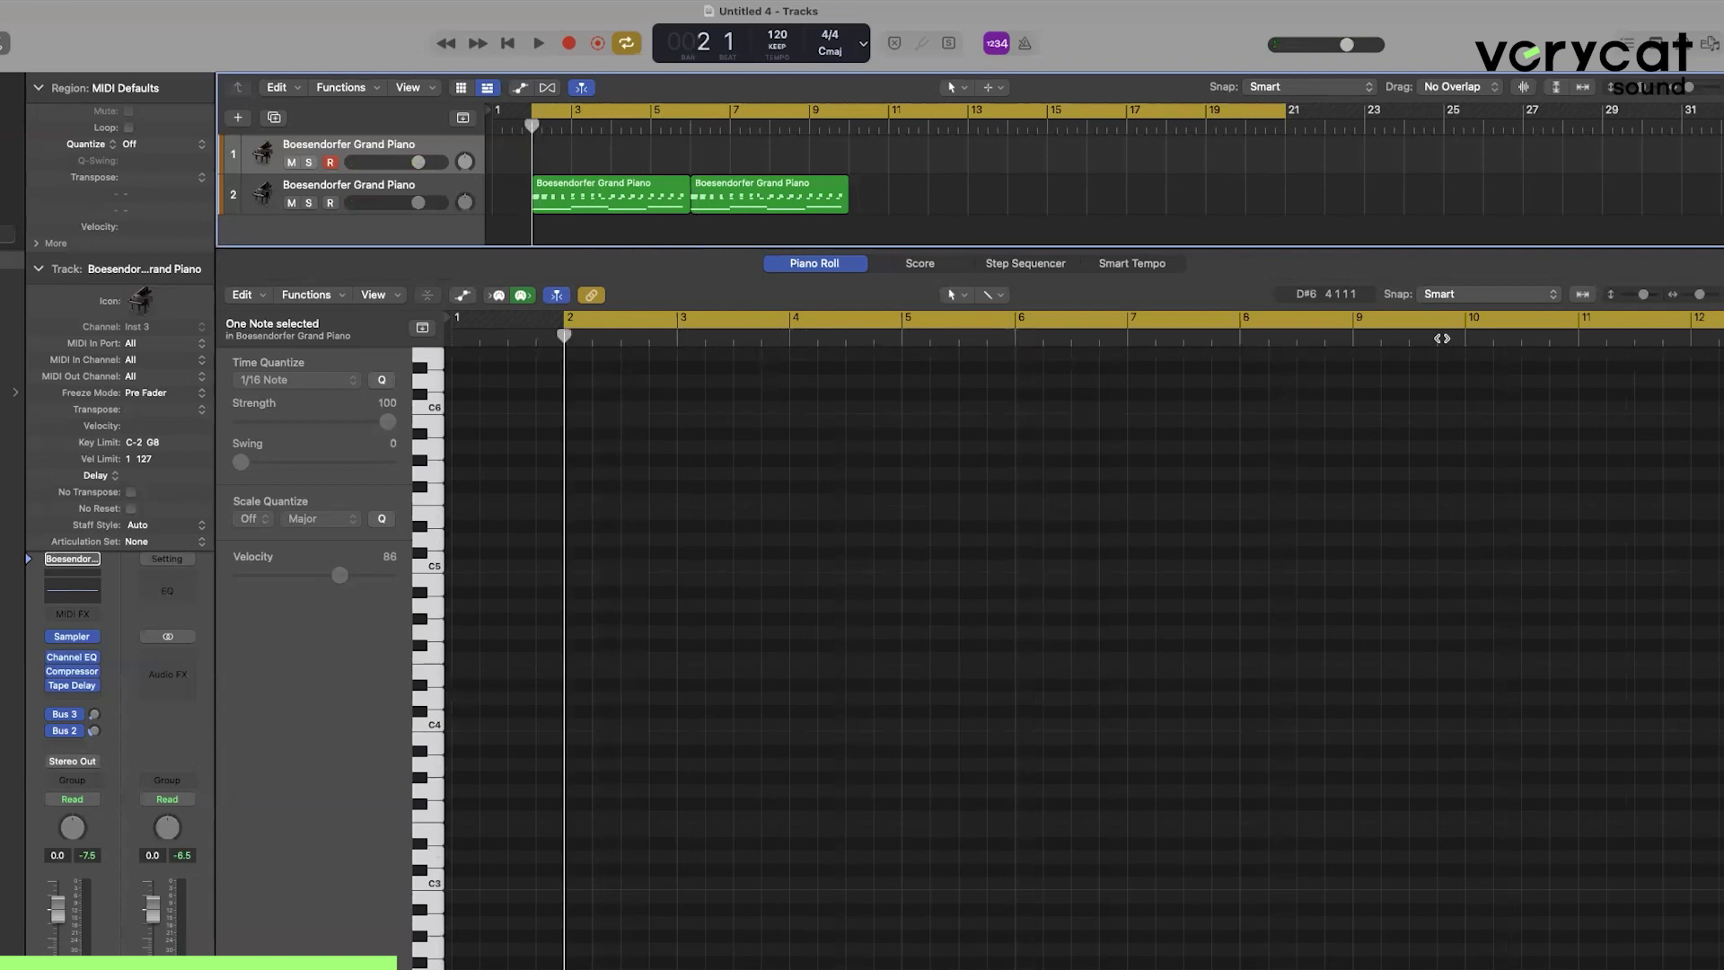
key("r")
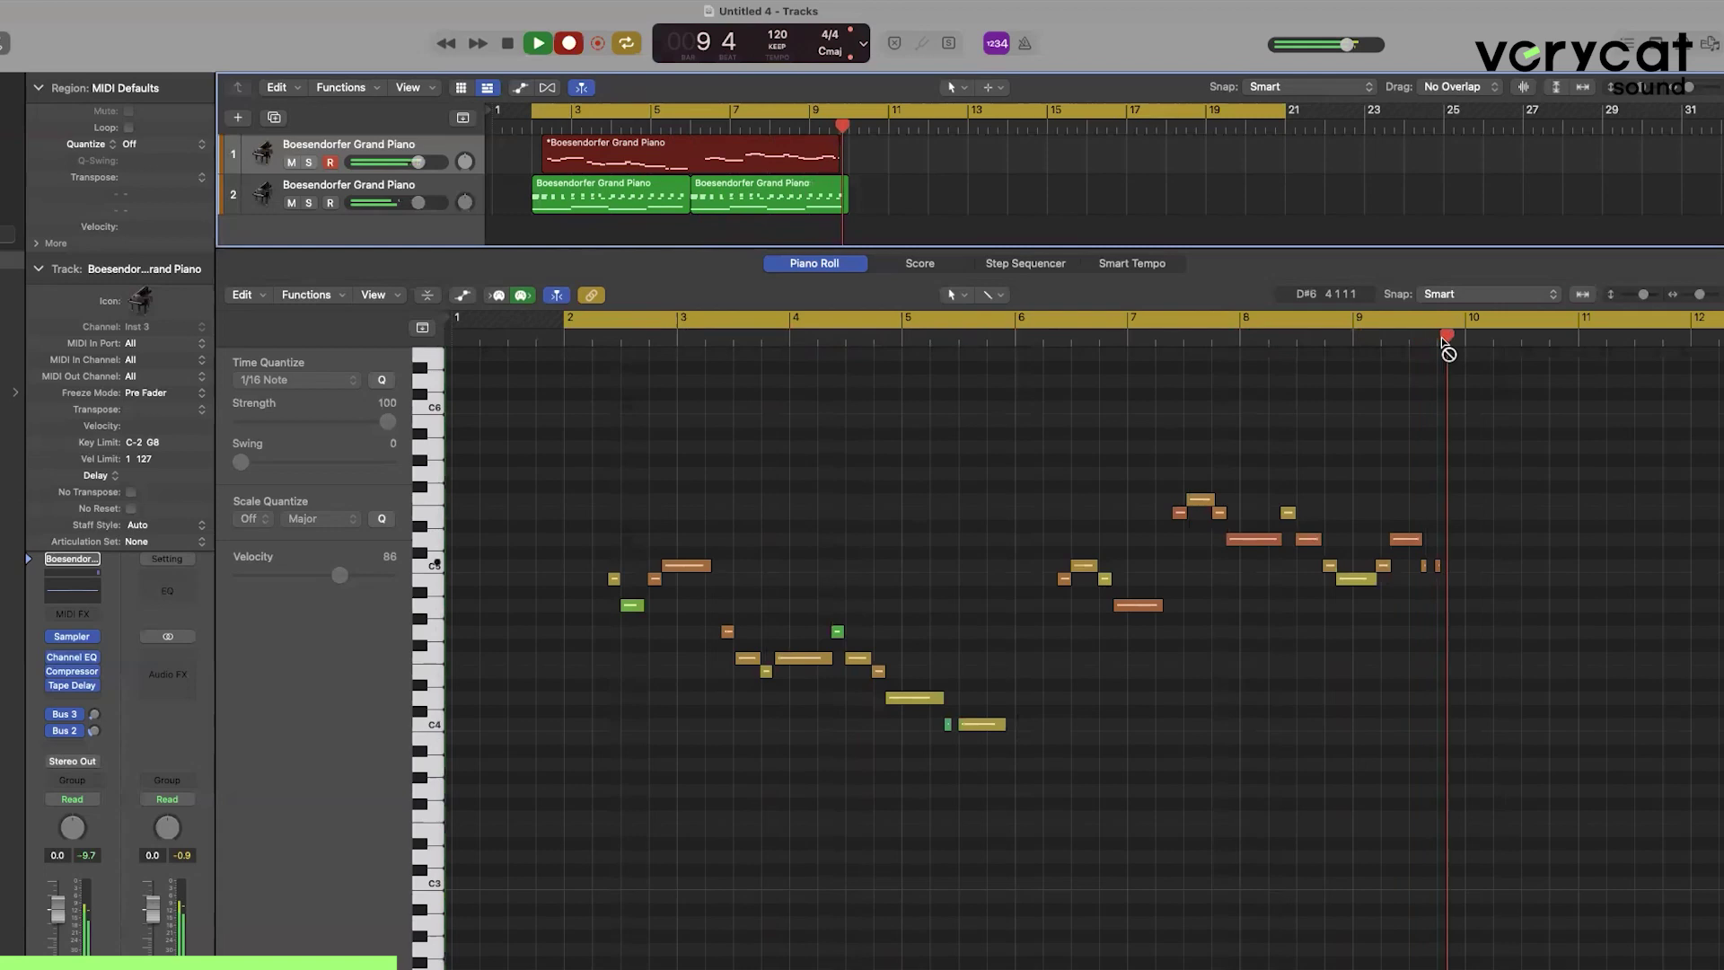
key("space")
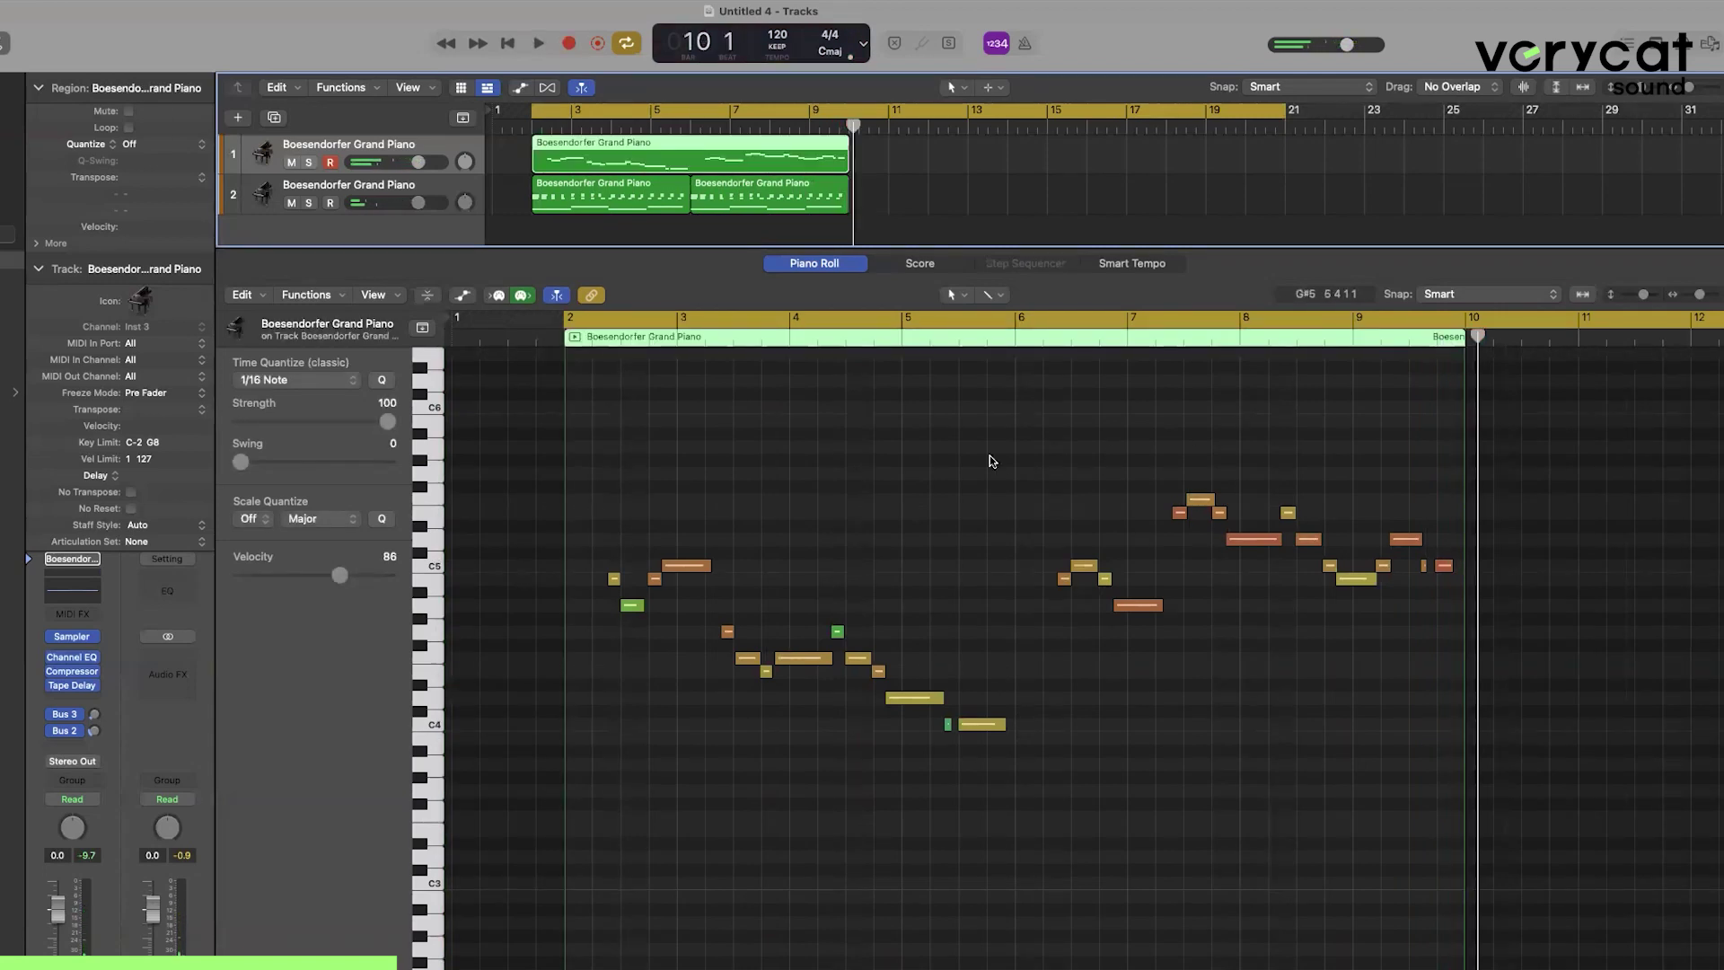
key("space")
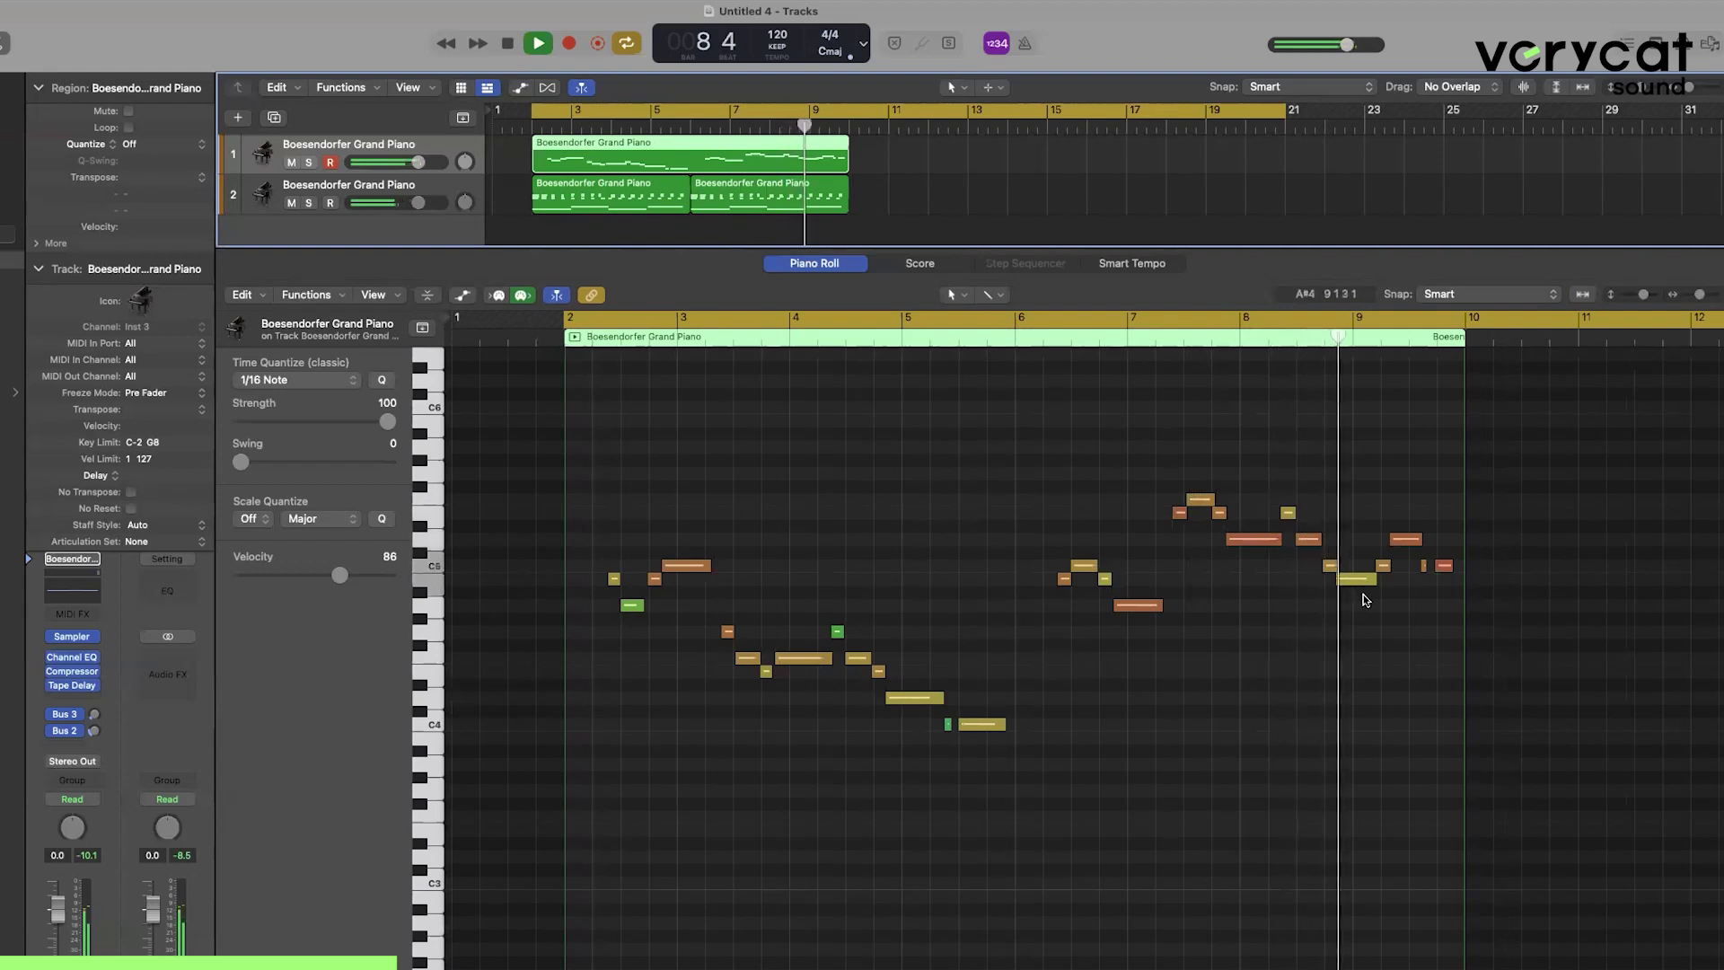
key("space")
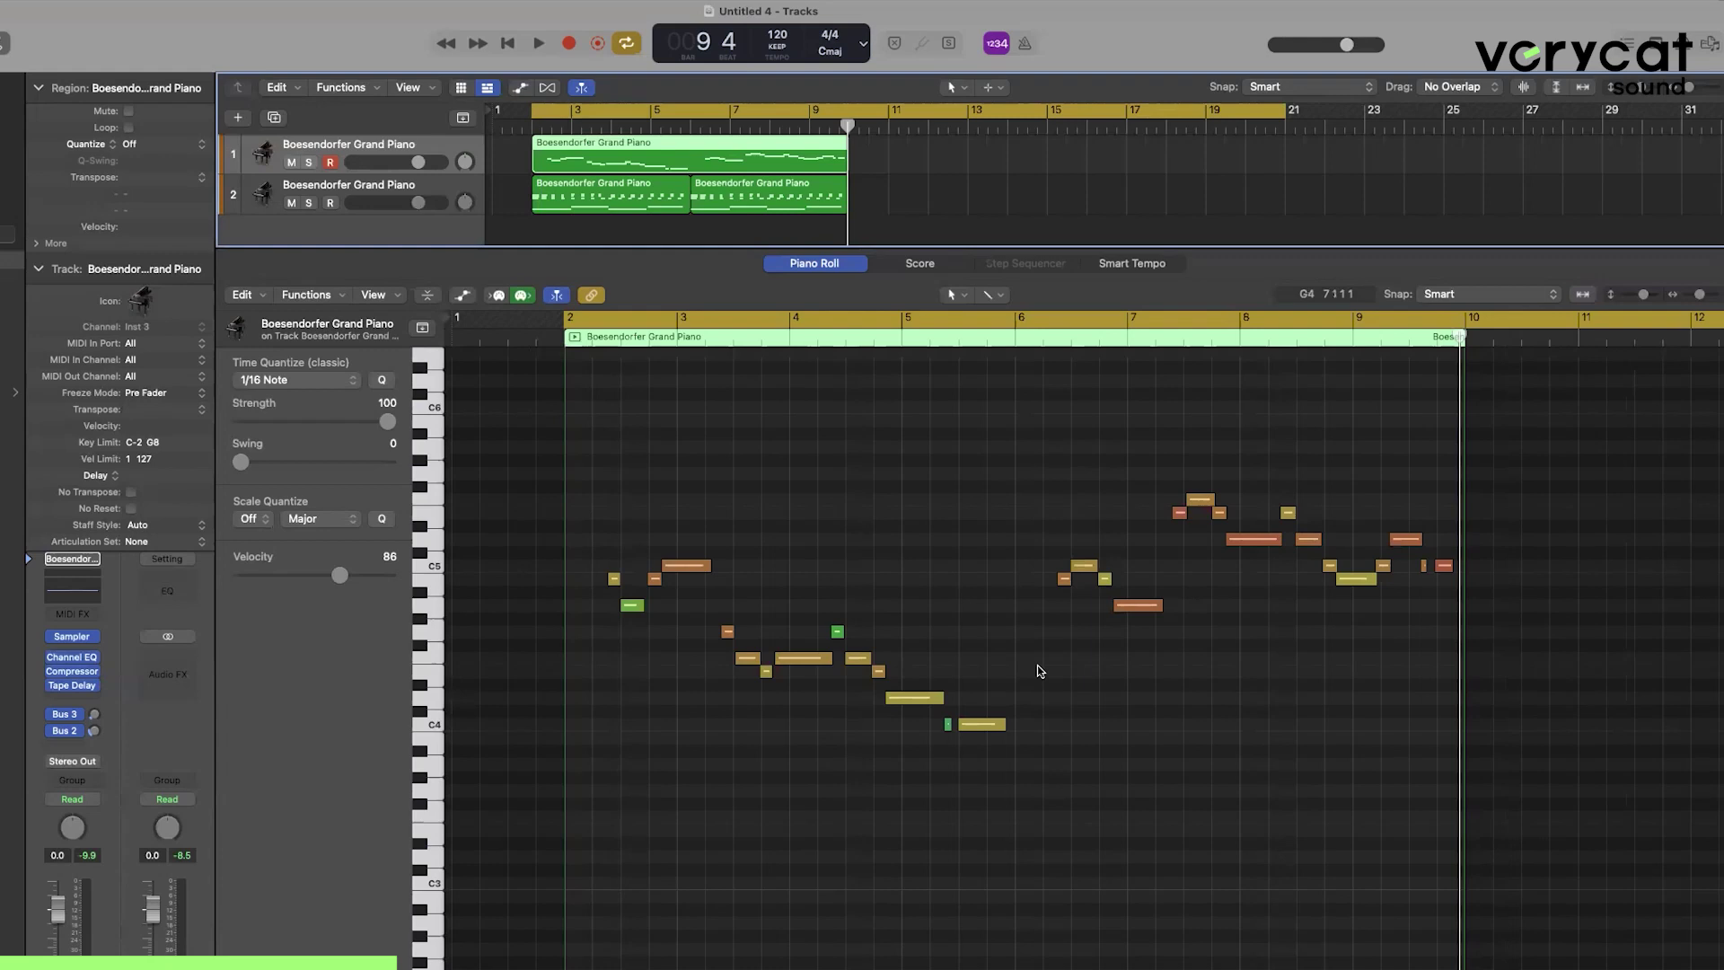
Examine the recorded melody's opening motif in bar 2 by selecting its first two notes and its first four notes.
left_click_drag(610, 630, 648, 574)
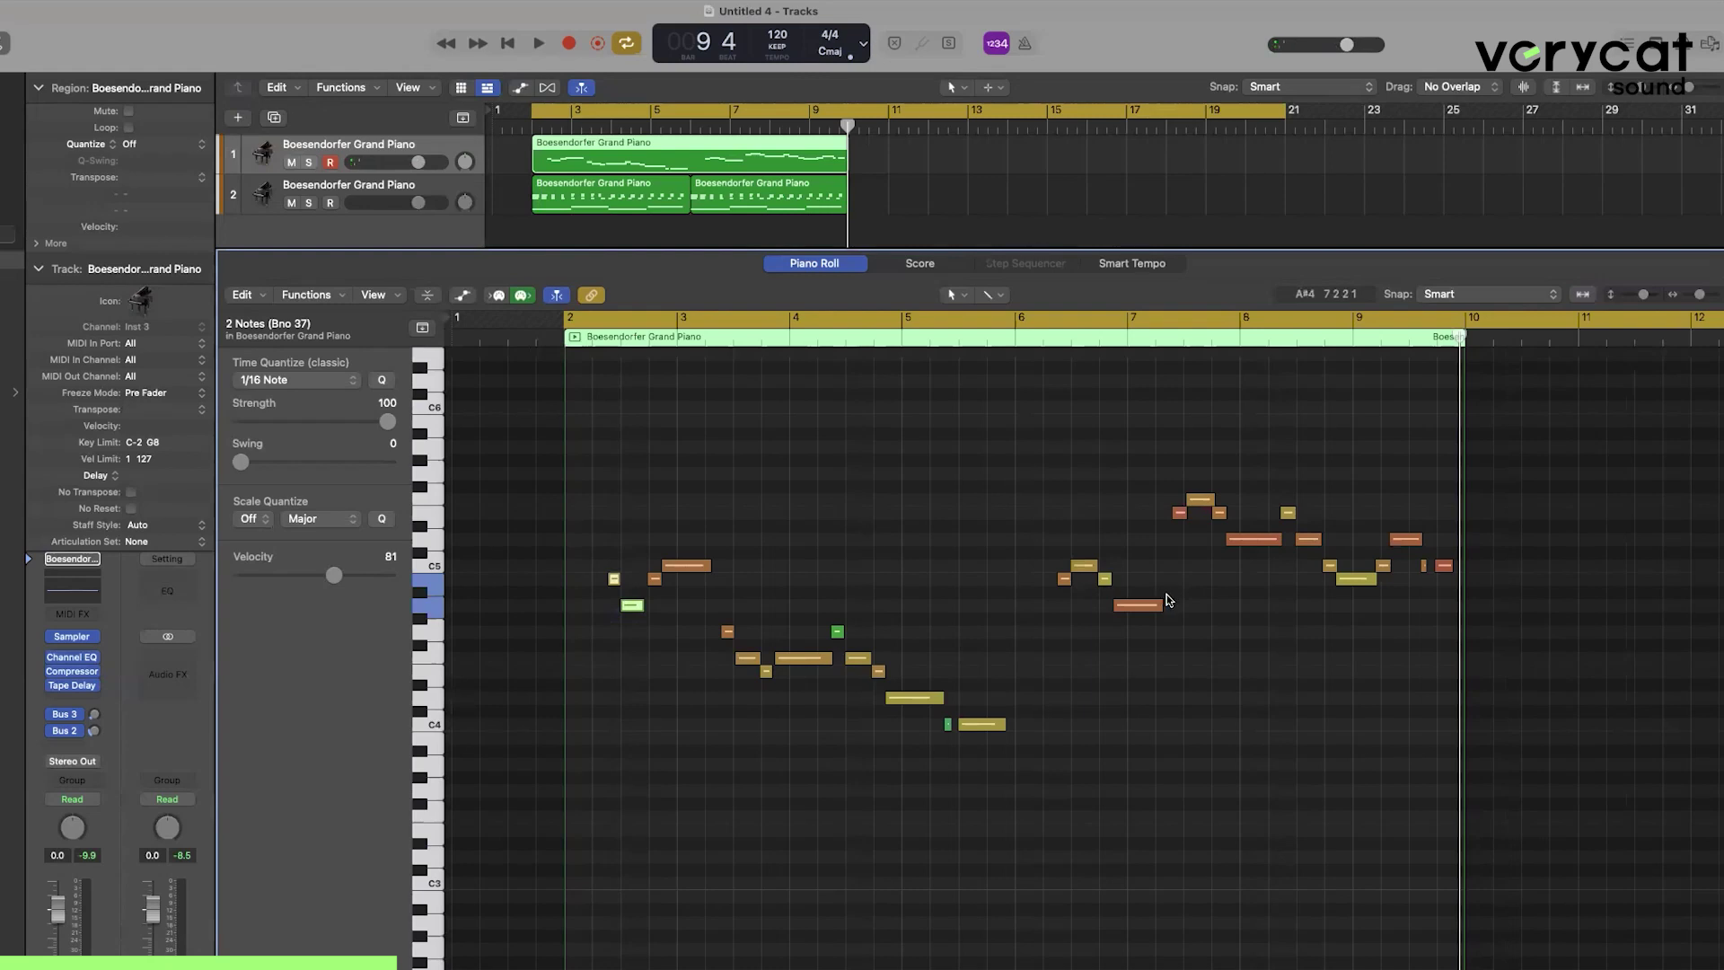
left_click_drag(662, 620, 613, 570)
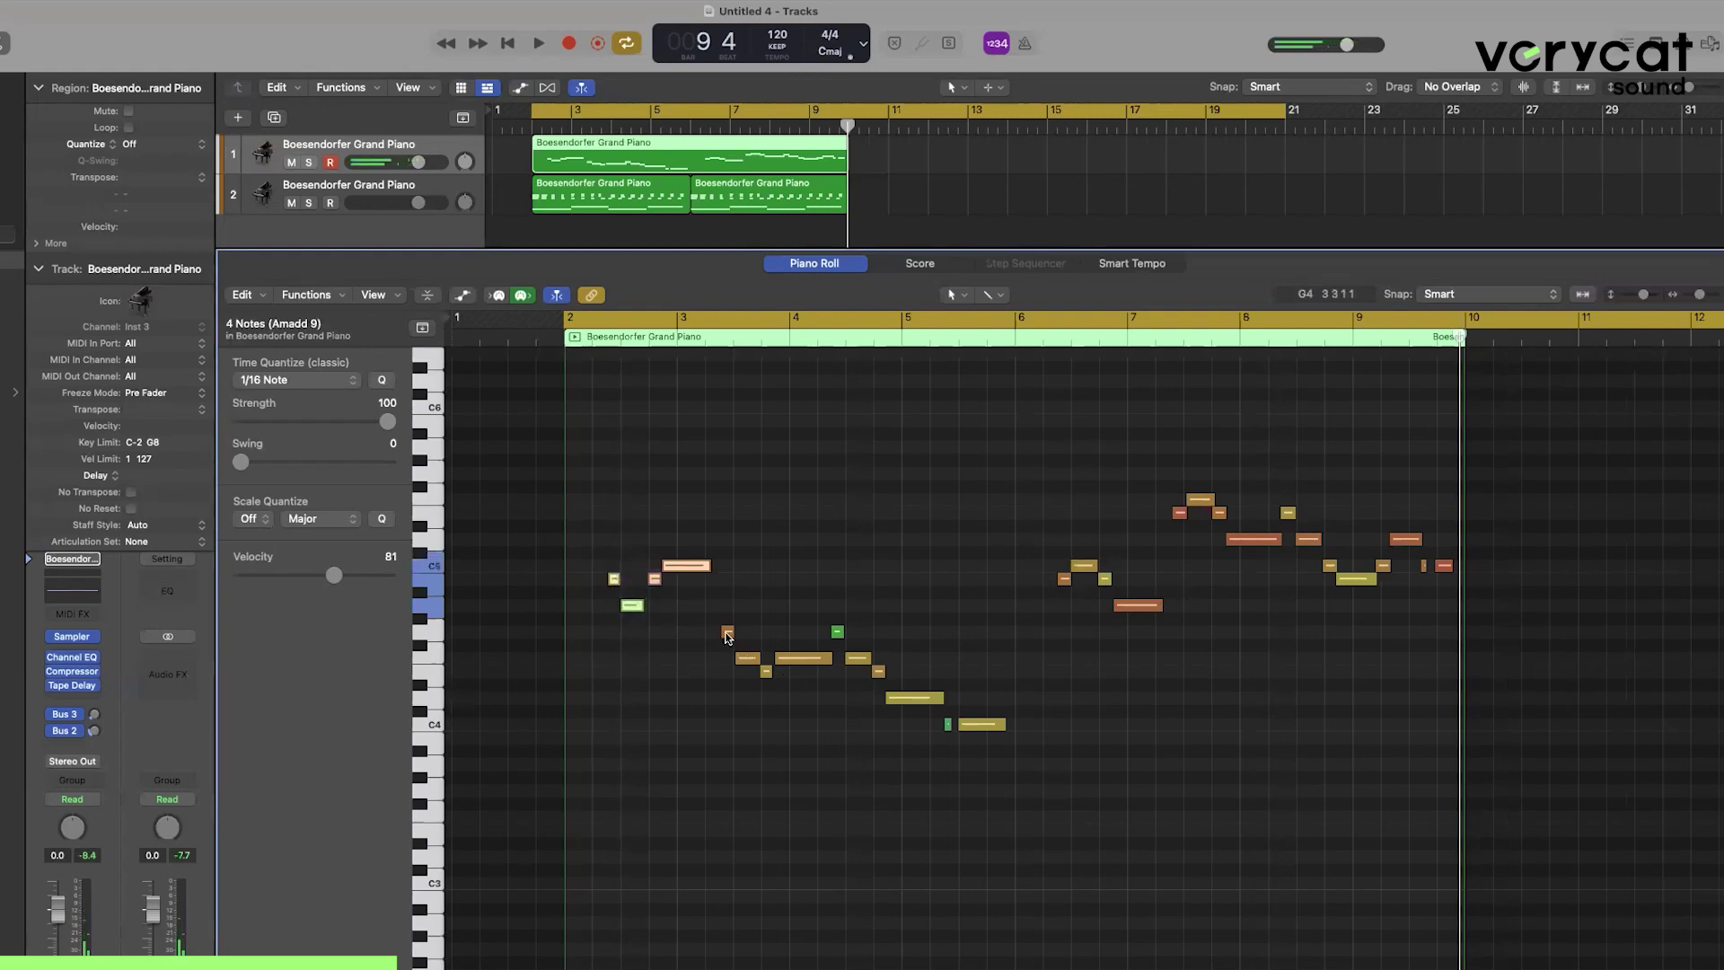
left_click(674, 619)
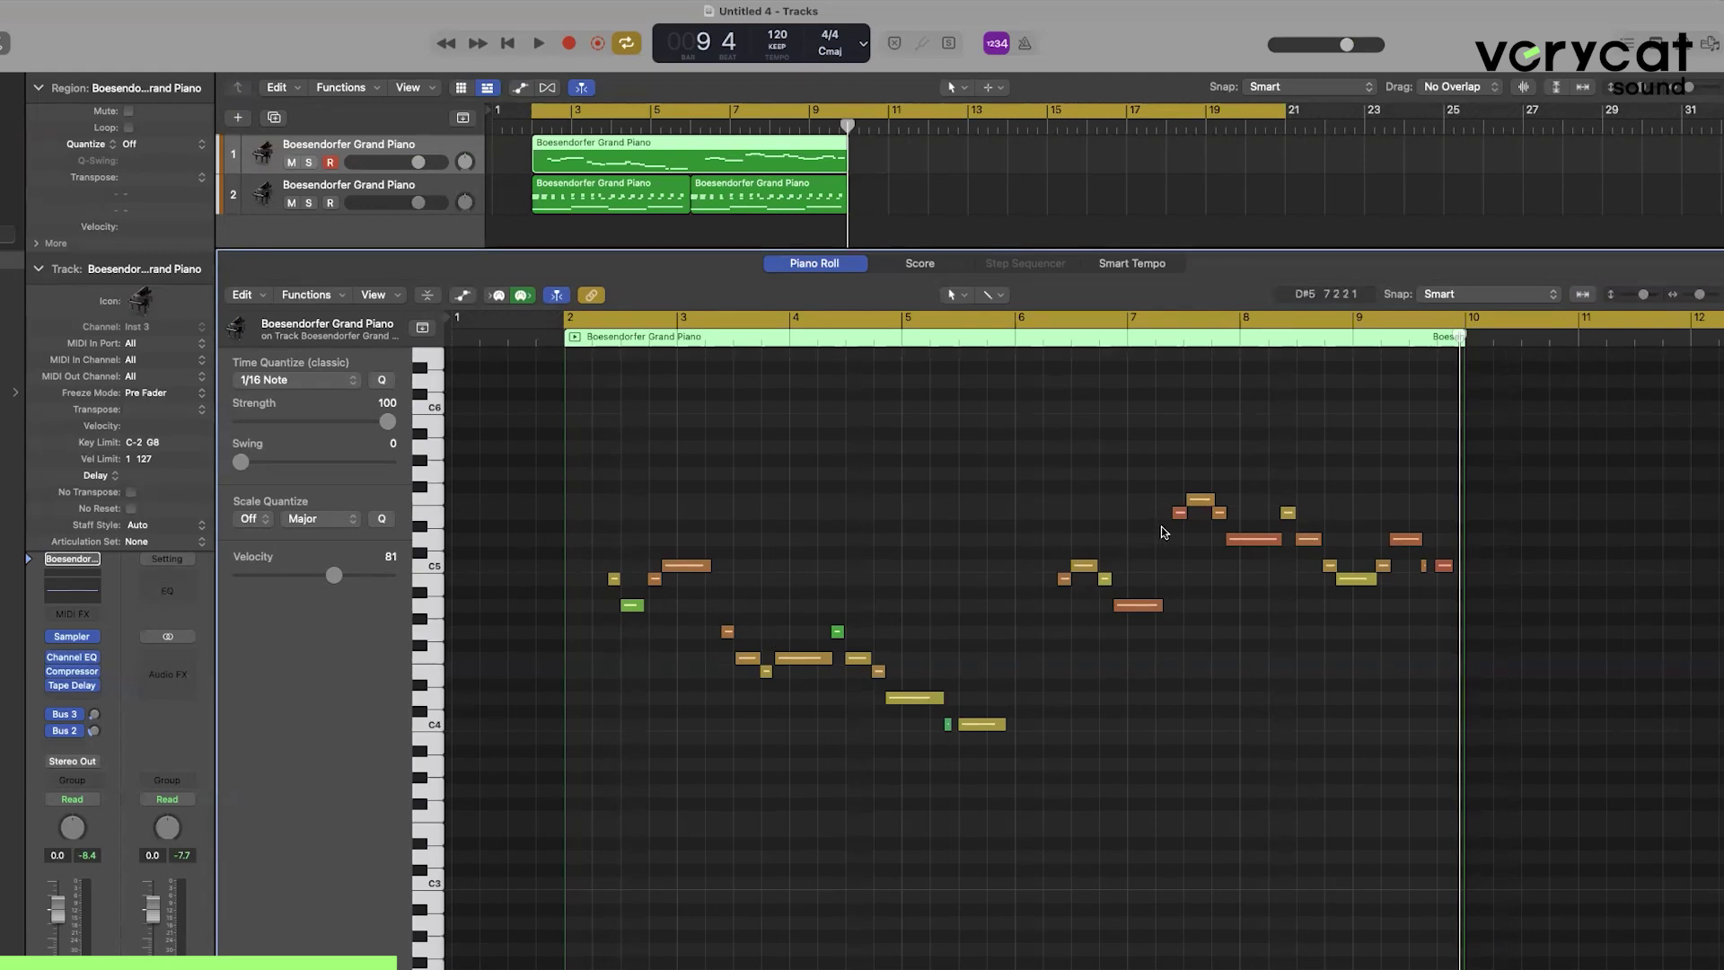
Add a duplicate piano track below the first one for another take and mute the first track.
left_click(273, 117)
left_click(363, 155)
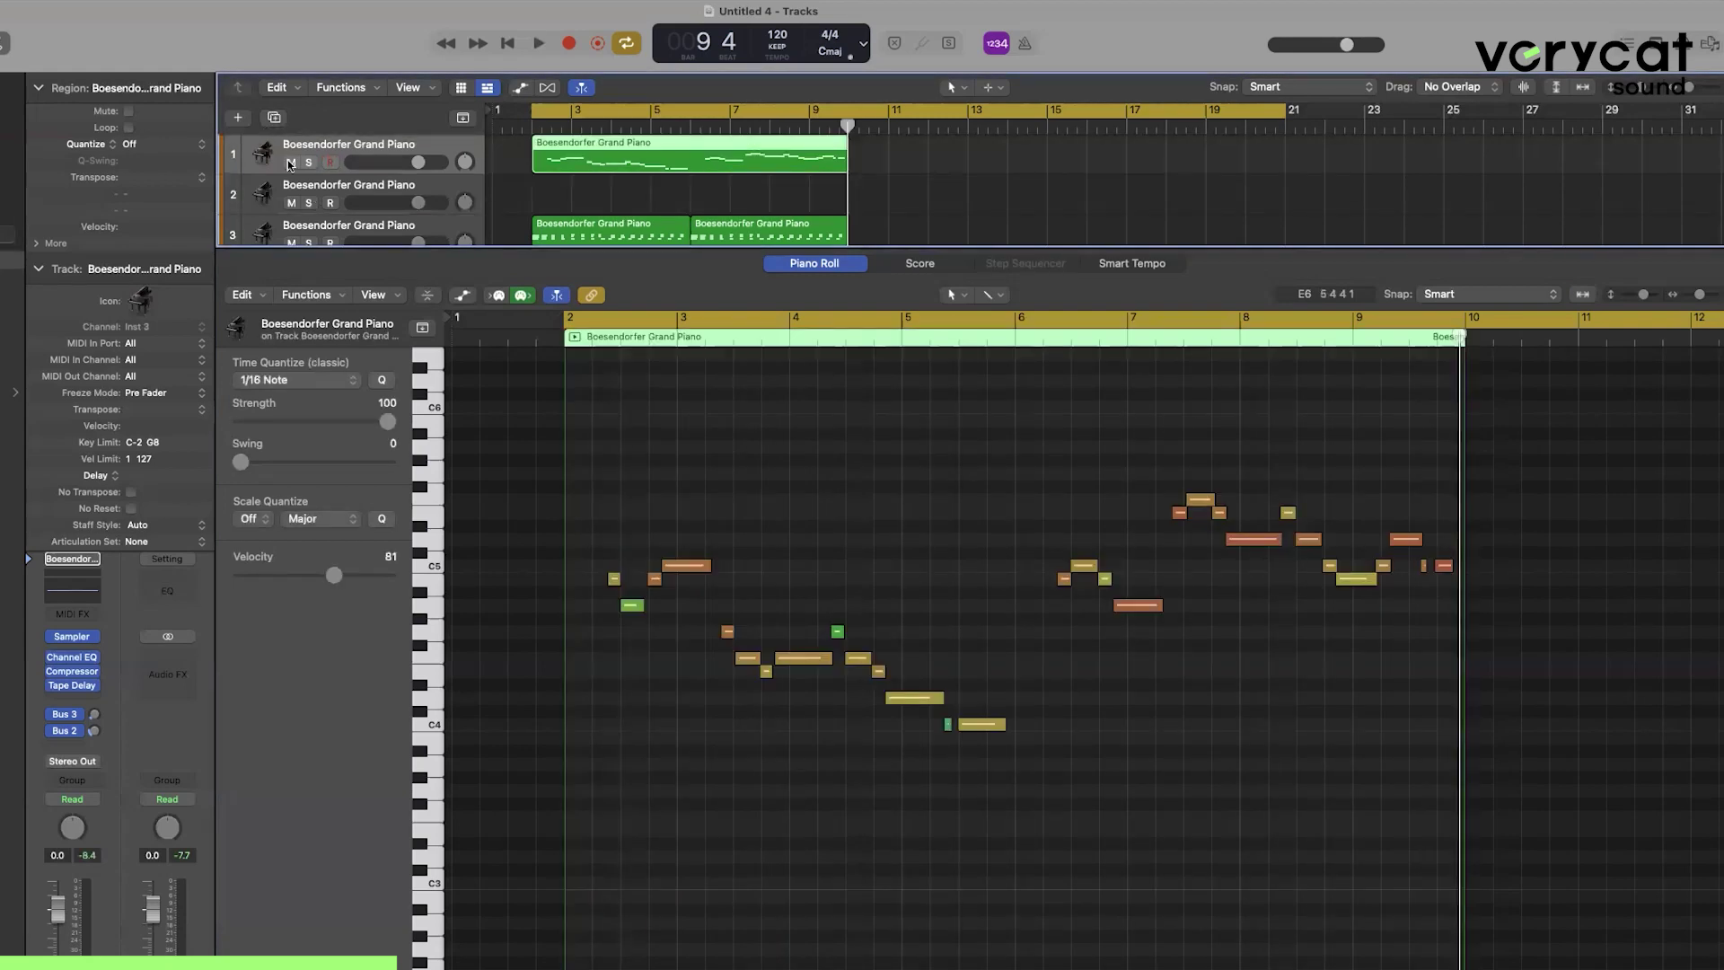
left_click(1104, 211)
Record a second melody on the duplicate piano track over both chord regions and play it back.
key("r")
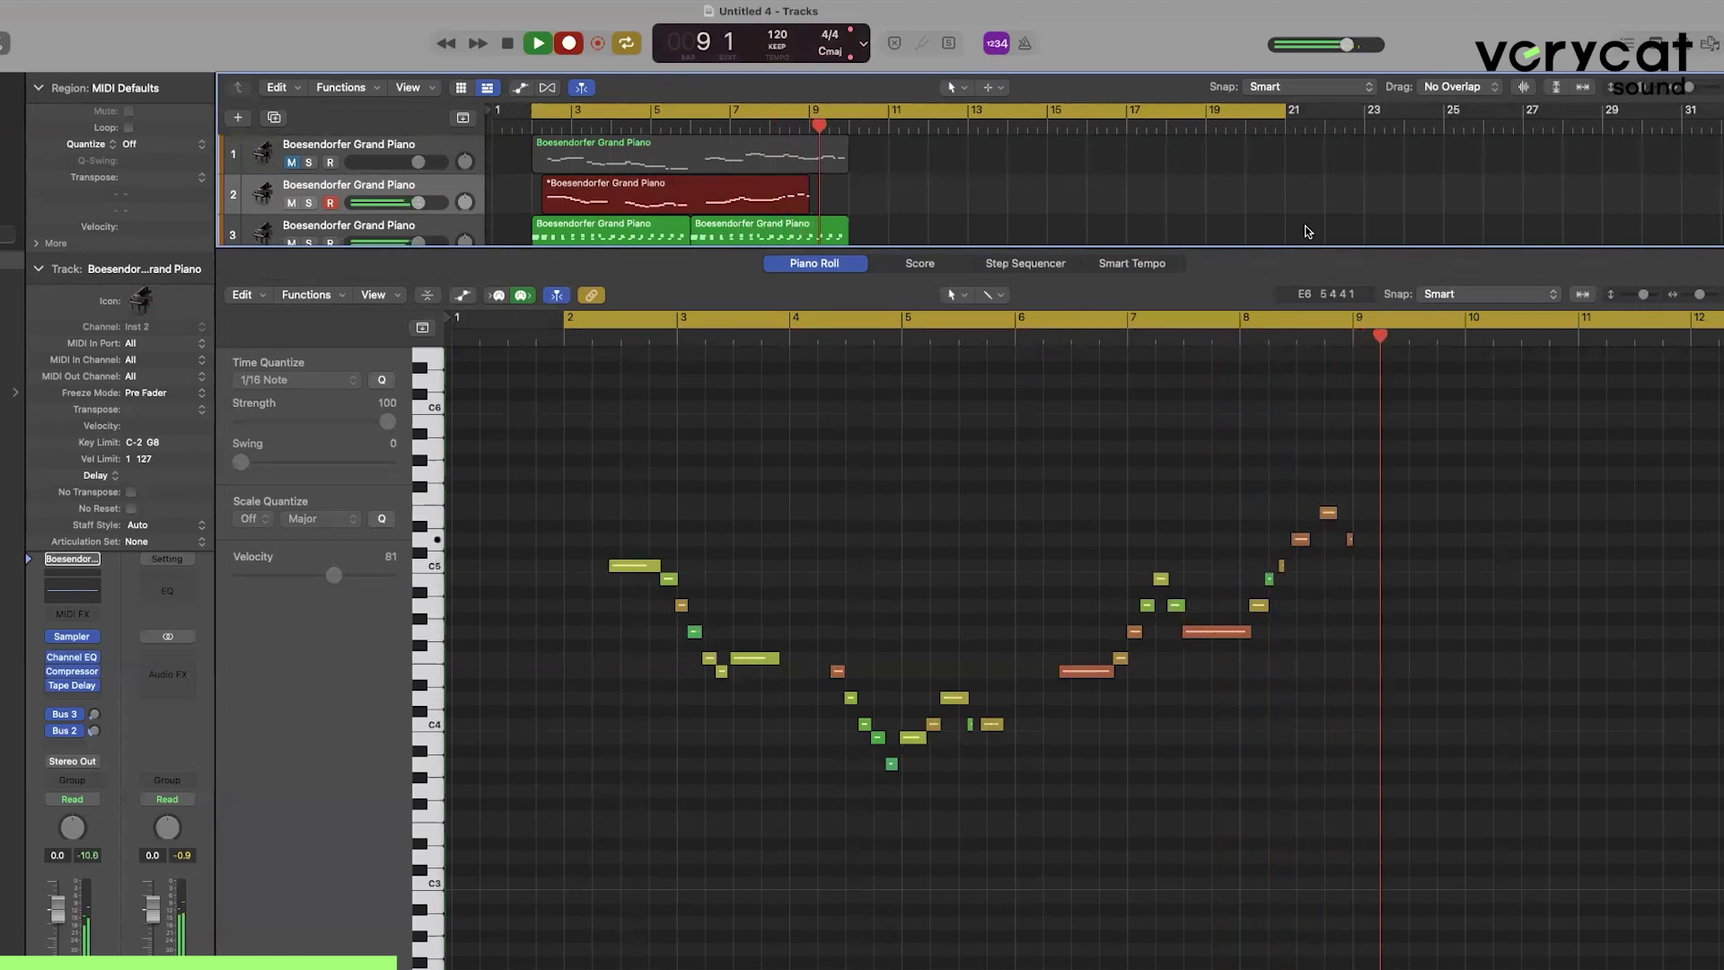
key("space")
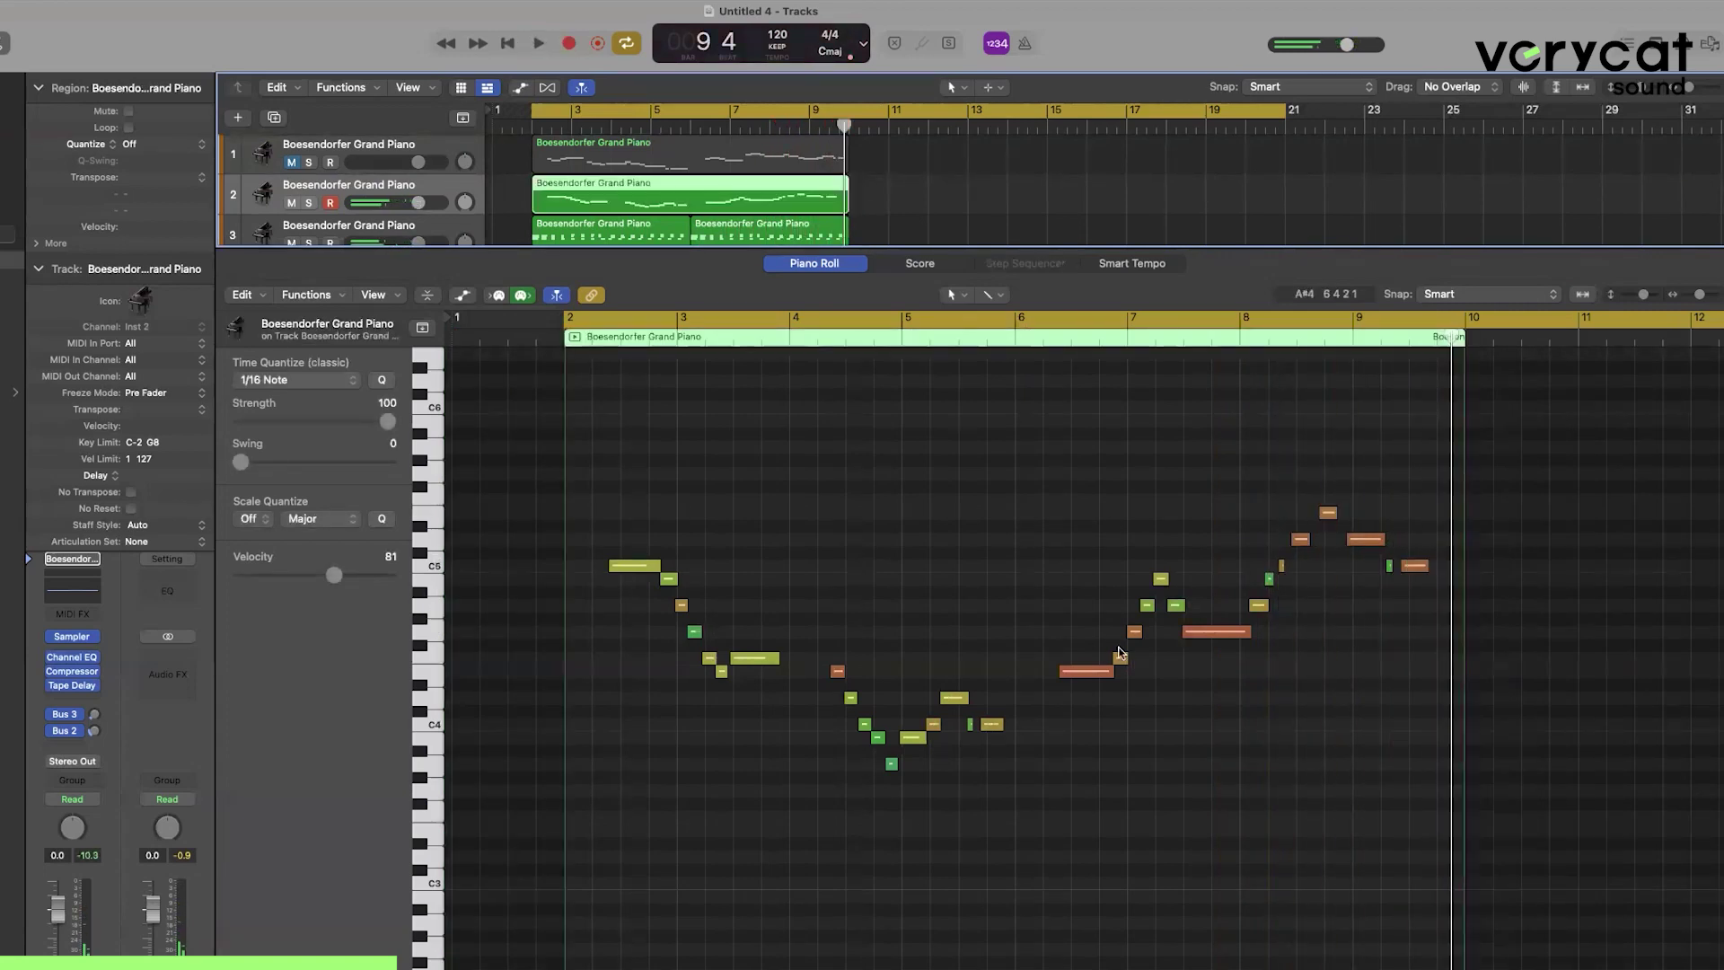
key("shift+space")
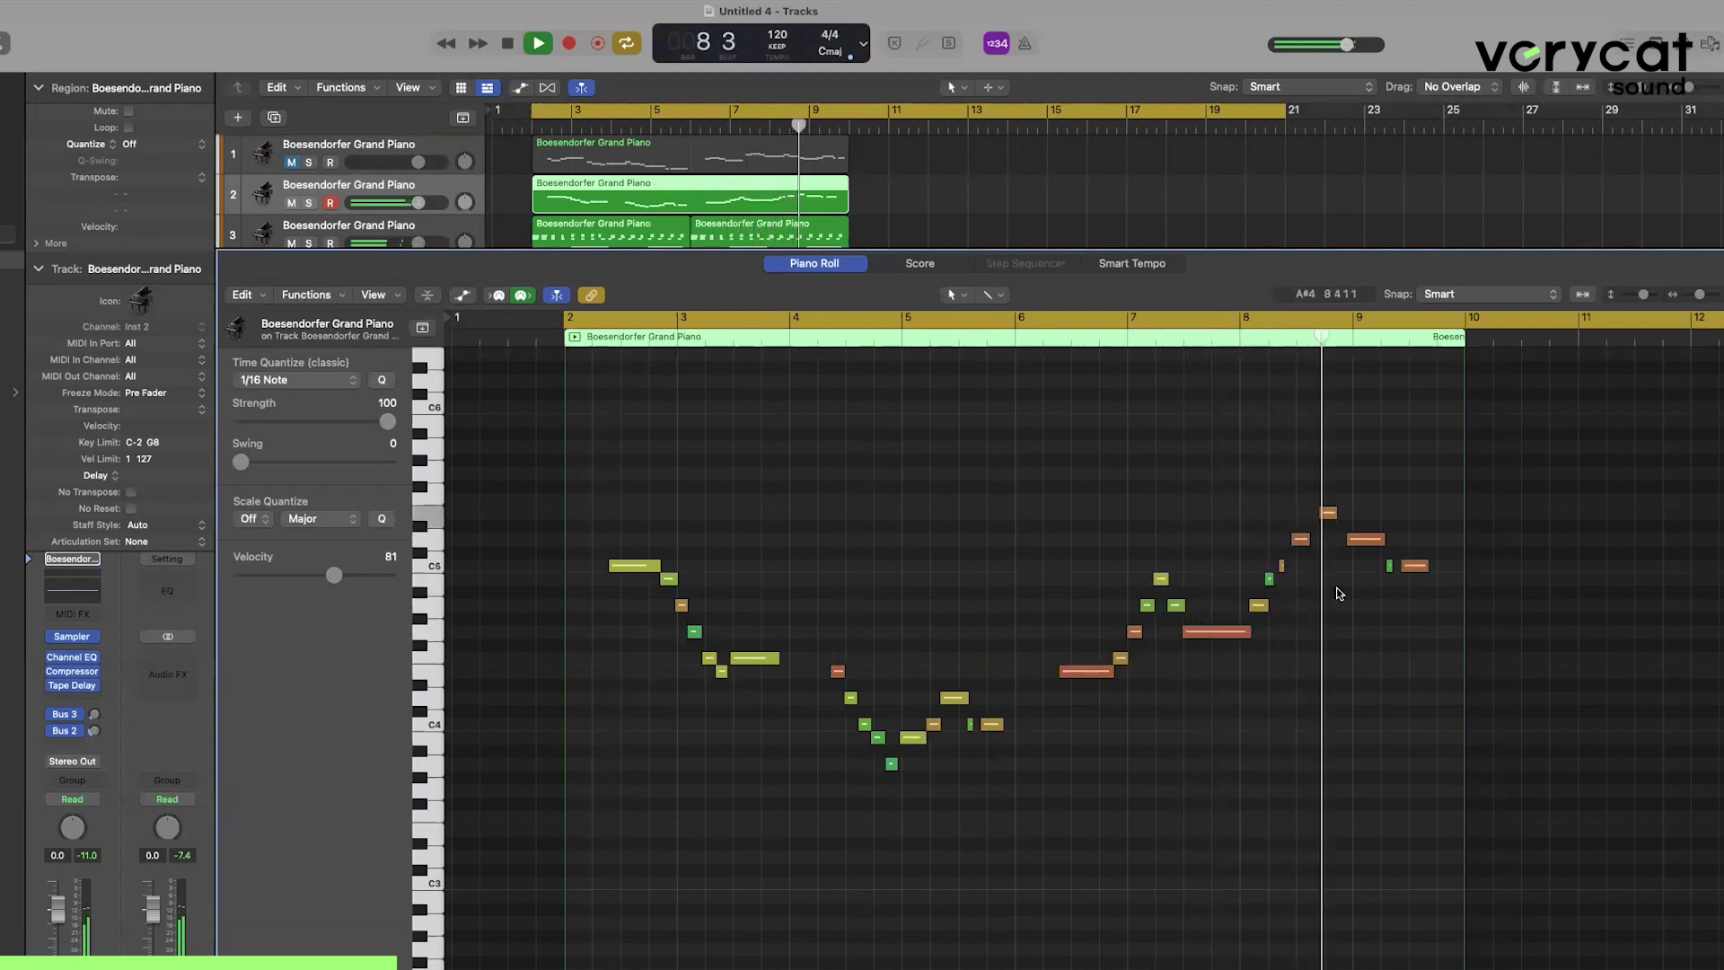
key("space")
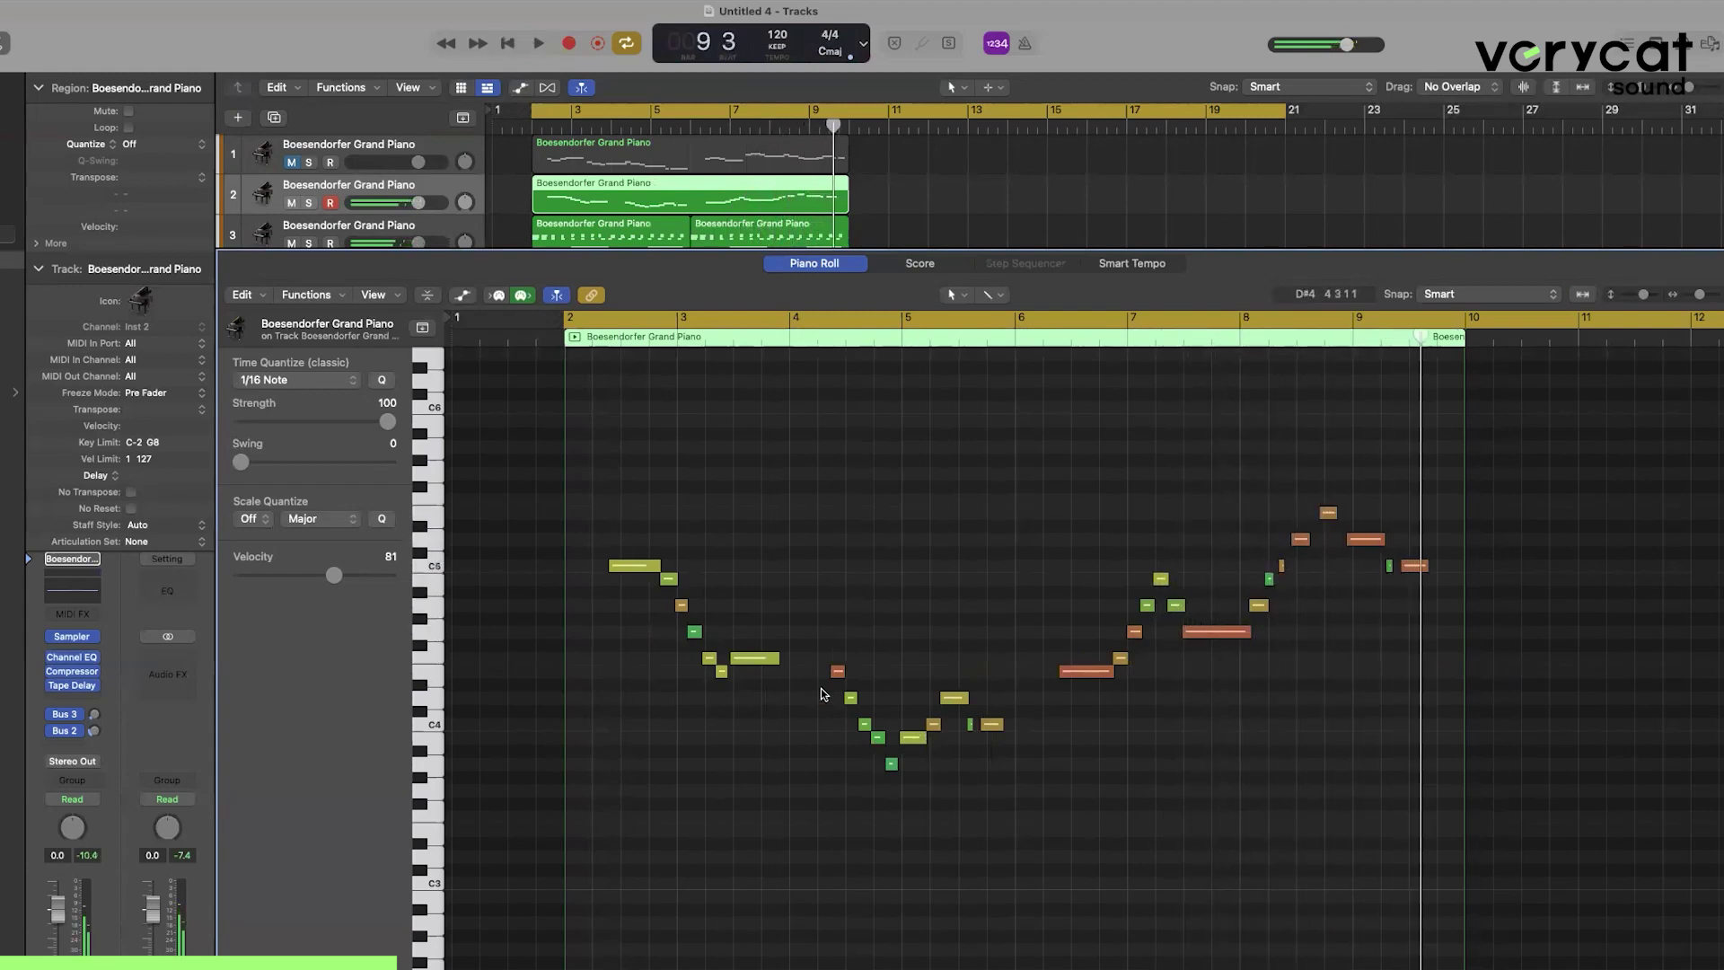
Compare the second melody's phrases by selecting the note groups starting in bars 2, 4 and 6 in turn.
left_click_drag(653, 558, 729, 719)
left_click_drag(813, 635, 905, 810)
left_click_drag(1106, 720, 1210, 555)
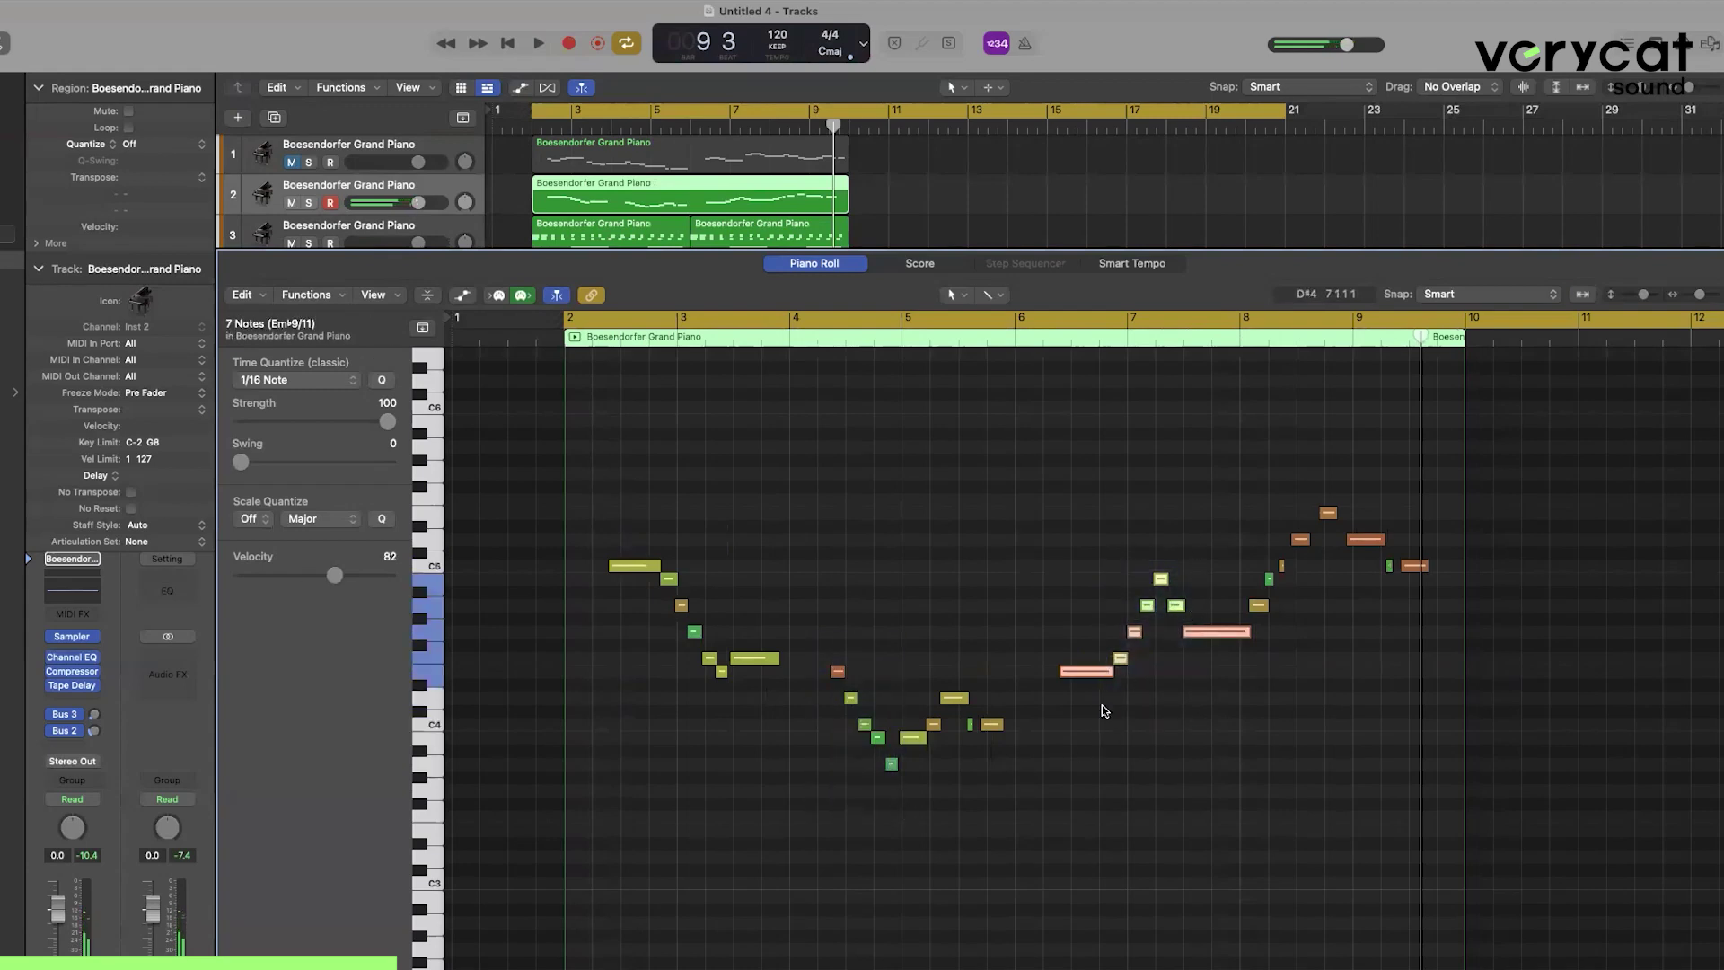
left_click(701, 584)
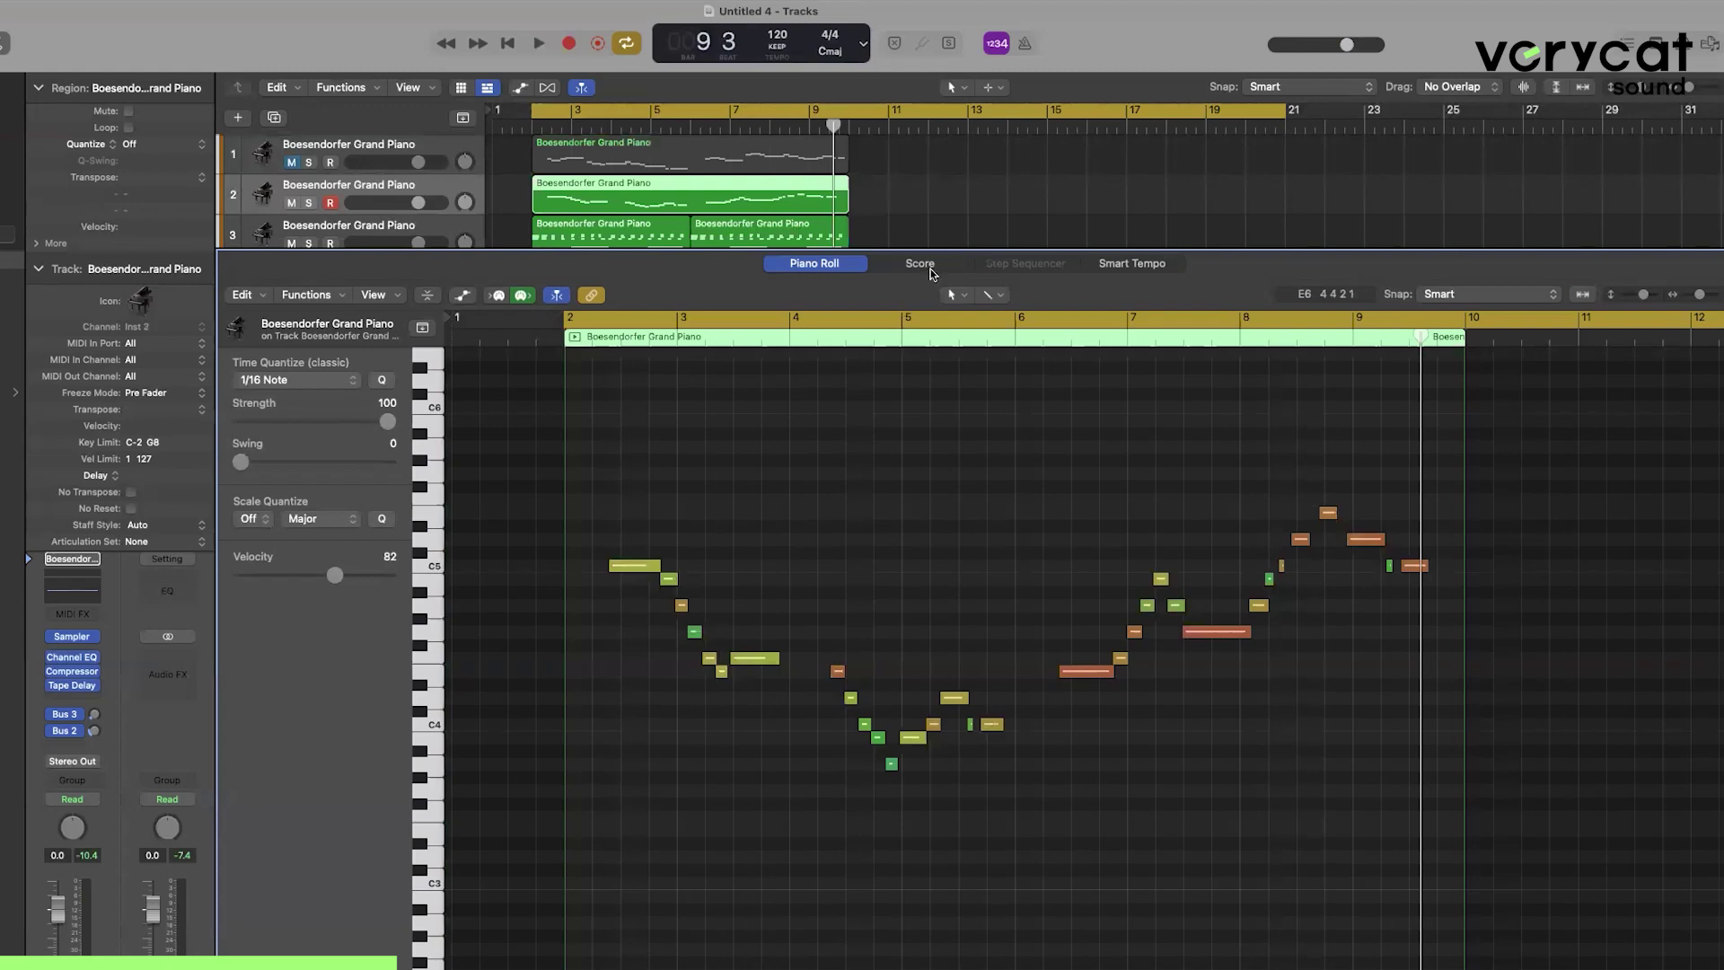
Enlarge the tracks area and delete both melody regions from the first and second piano tracks.
left_click_drag(937, 248, 937, 356)
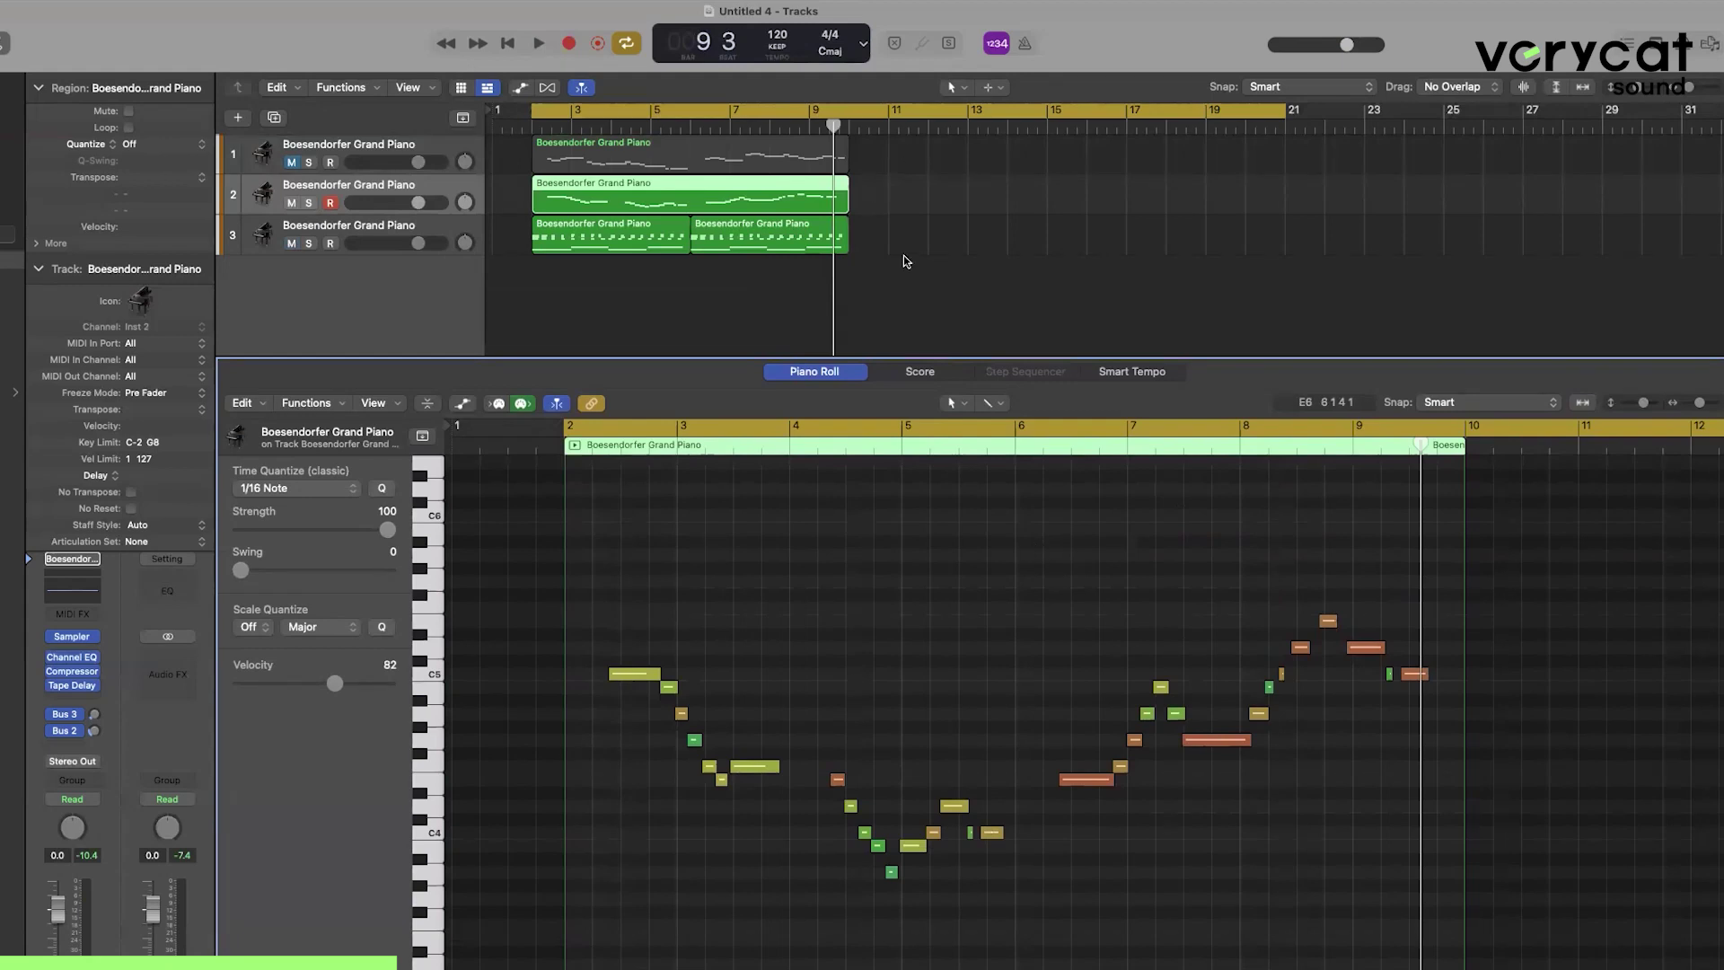
left_click(936, 301)
left_click(759, 179)
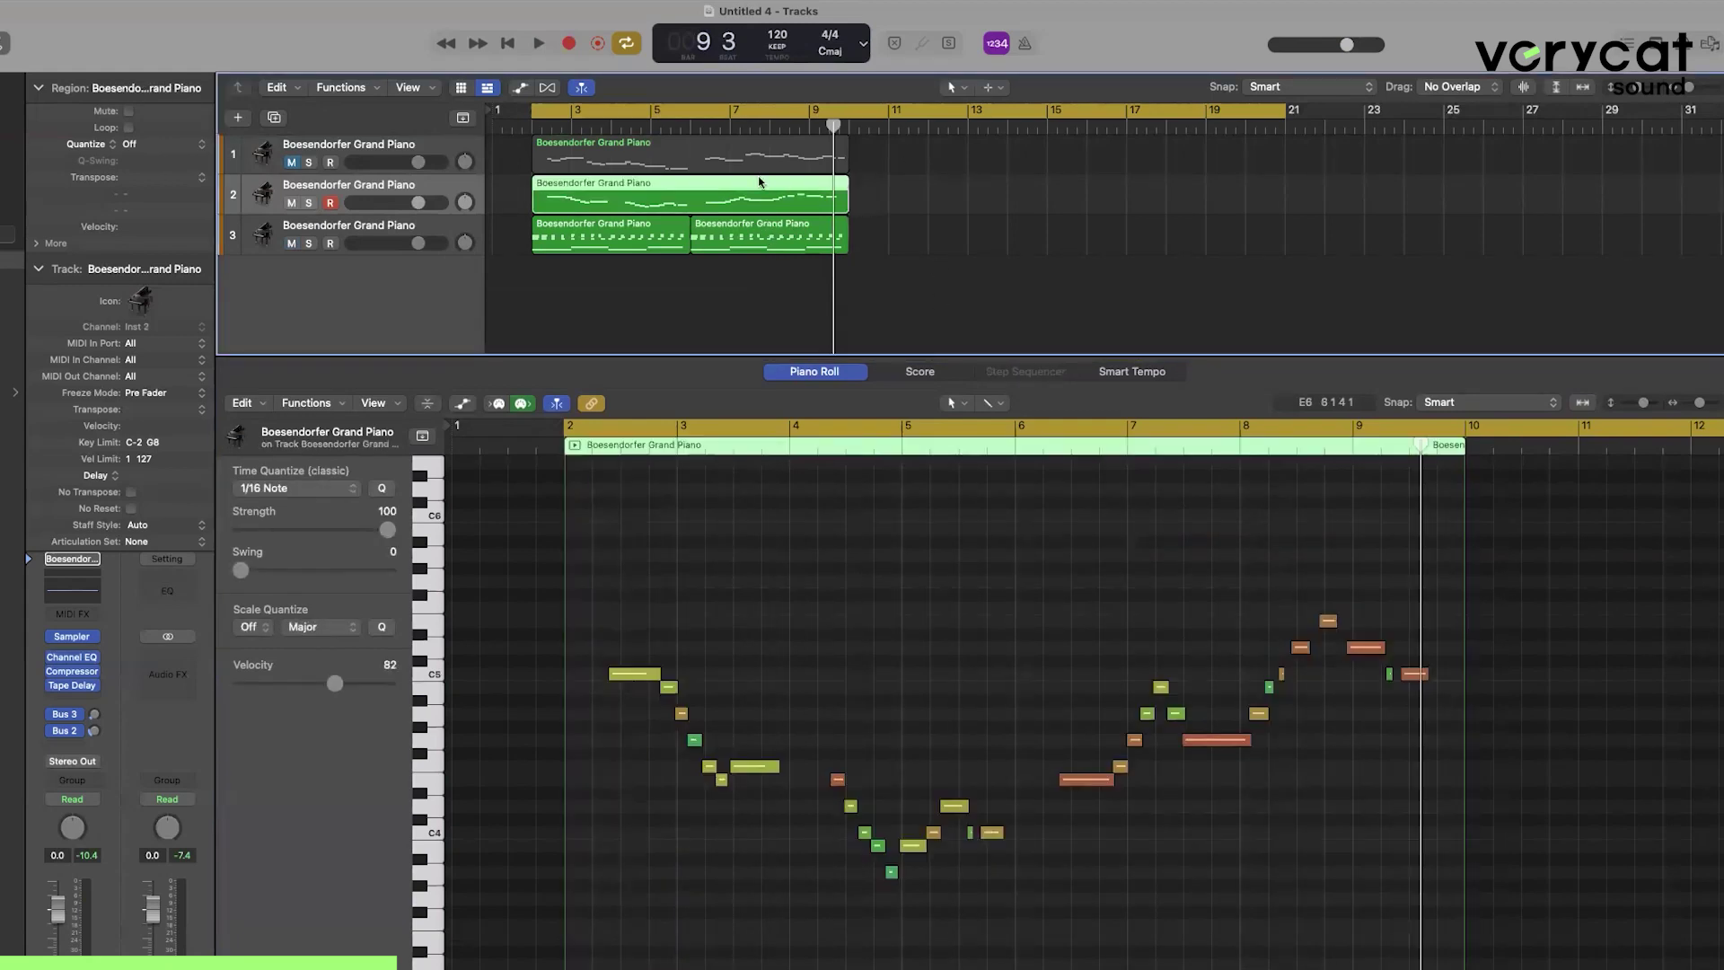
key("Delete")
left_click(743, 154)
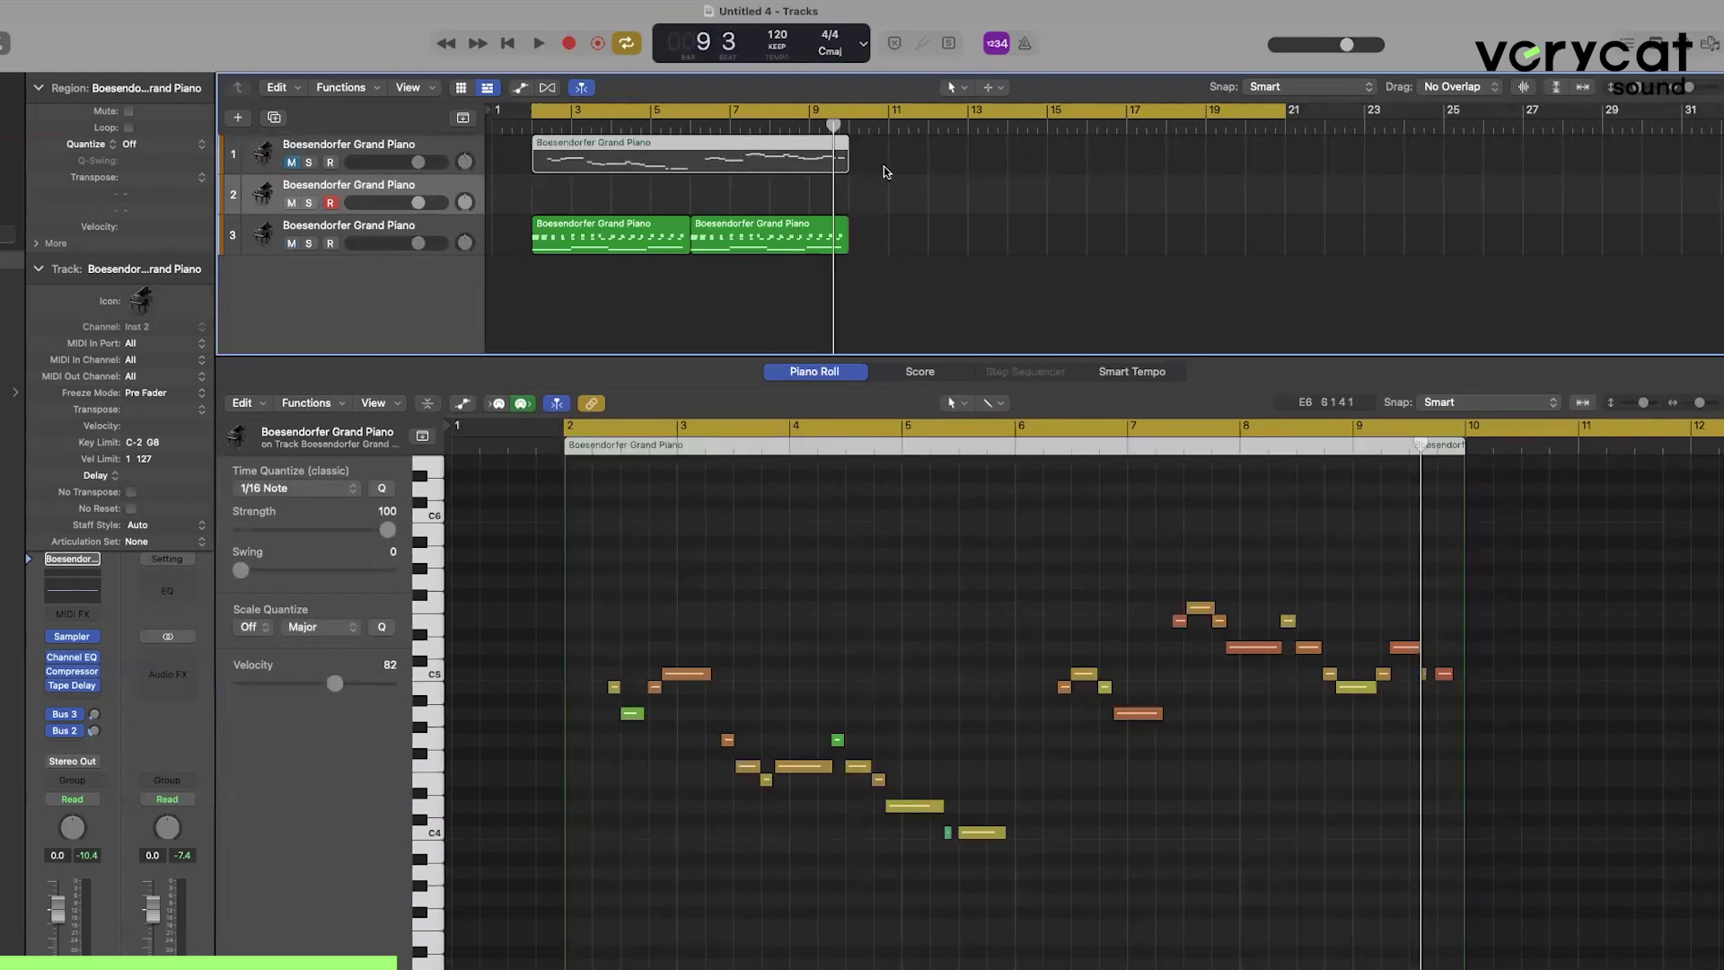
key("Delete")
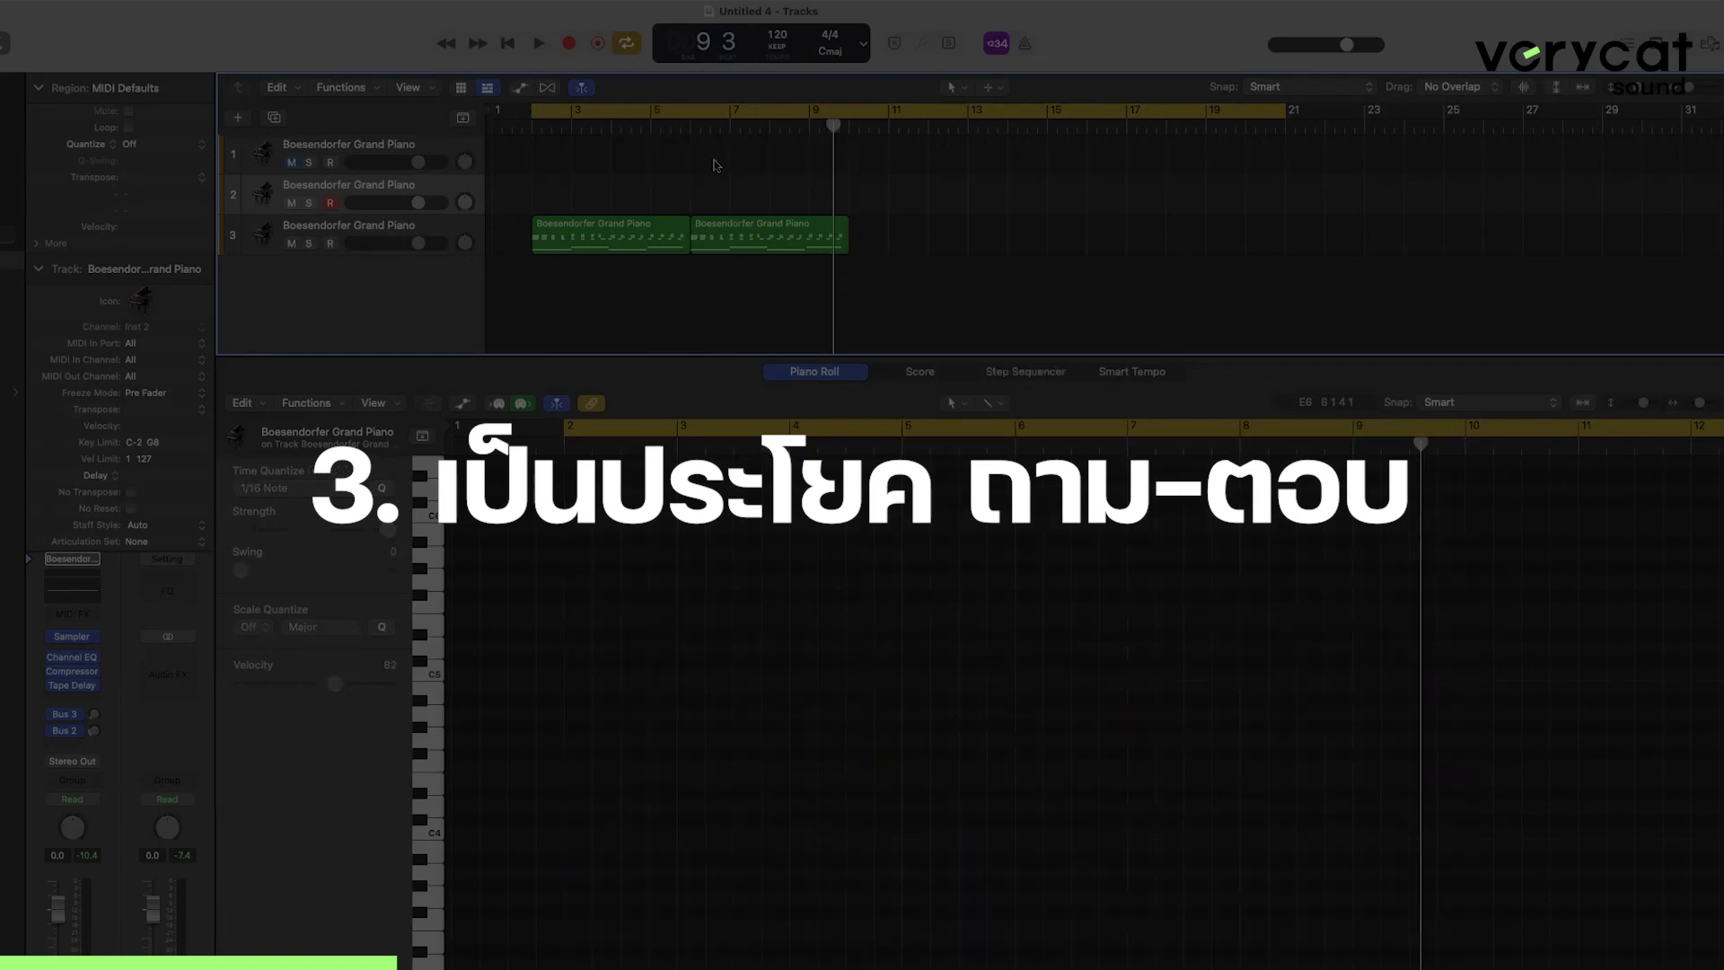
Play the chord regions from bar 2 into bar 6 while rehearsing a question-and-answer melody.
left_click(538, 128)
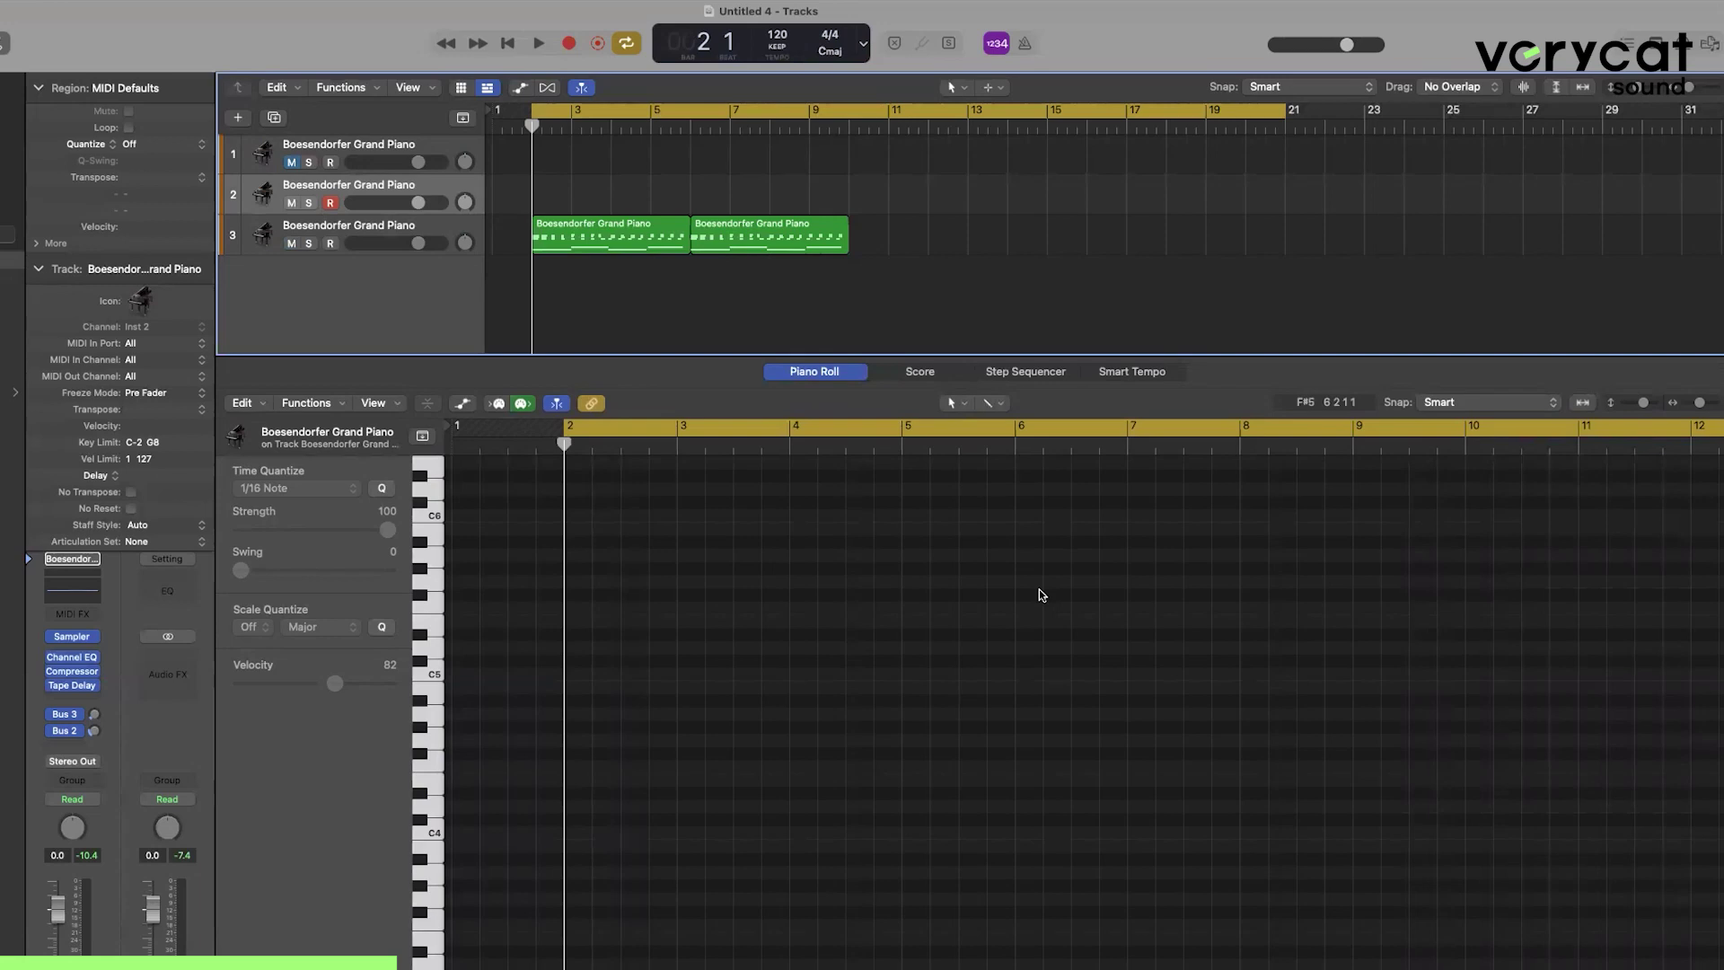
key("space")
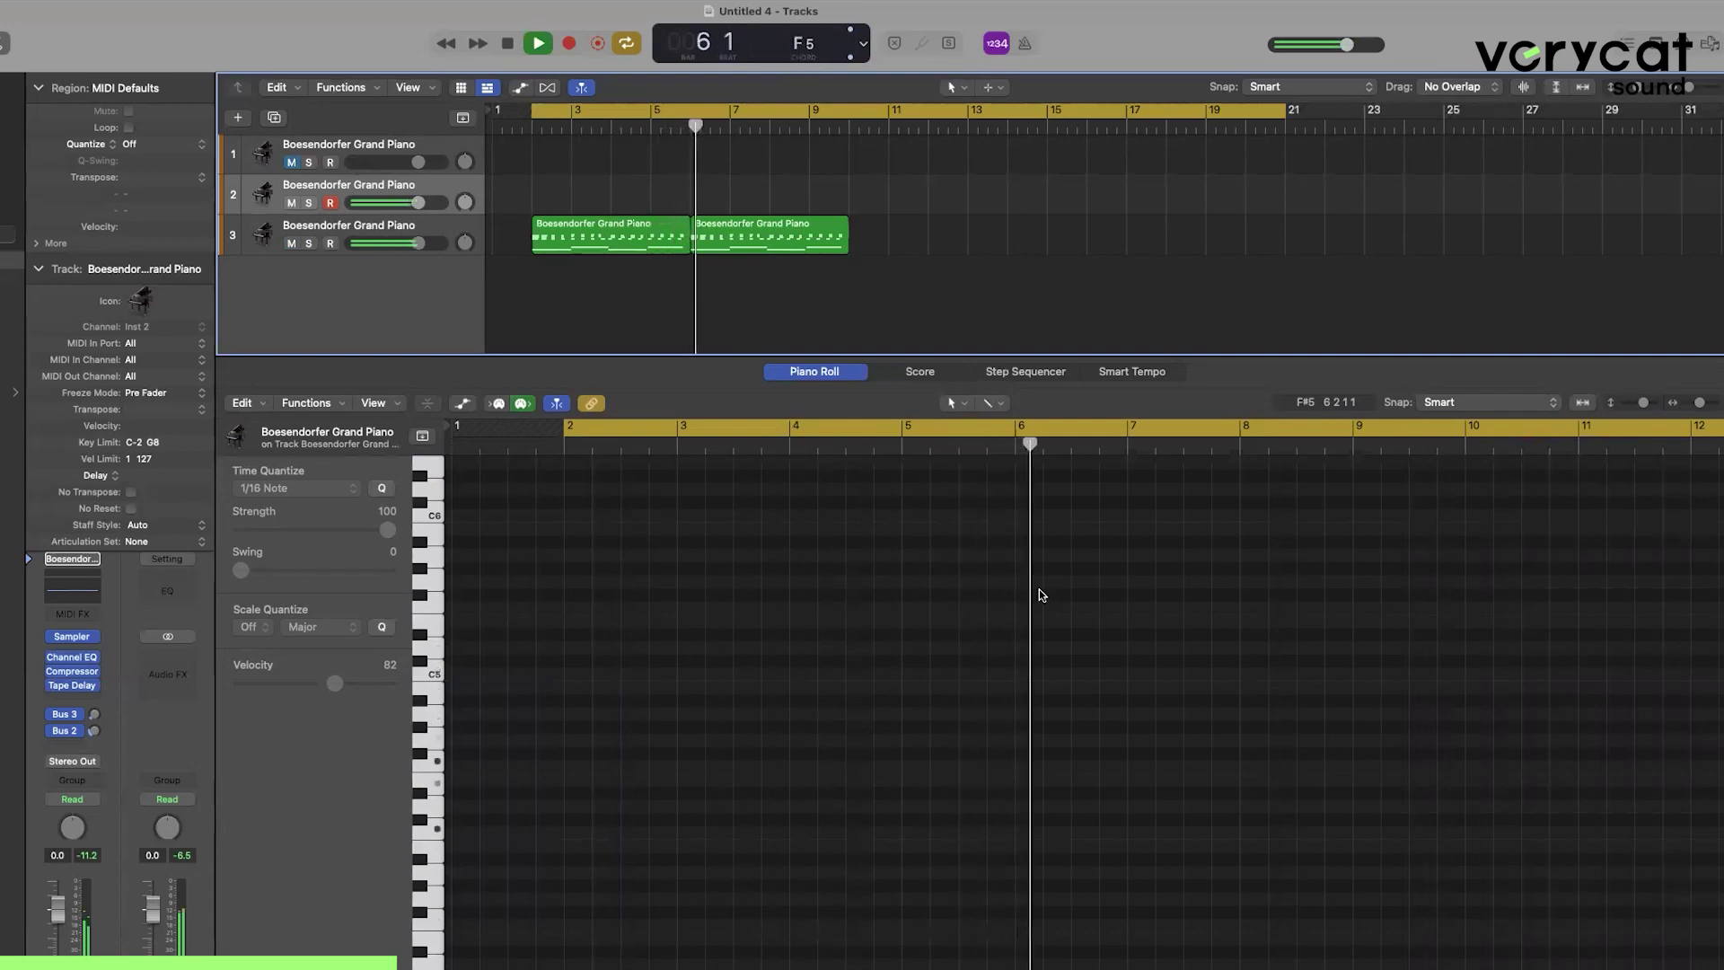
key("space")
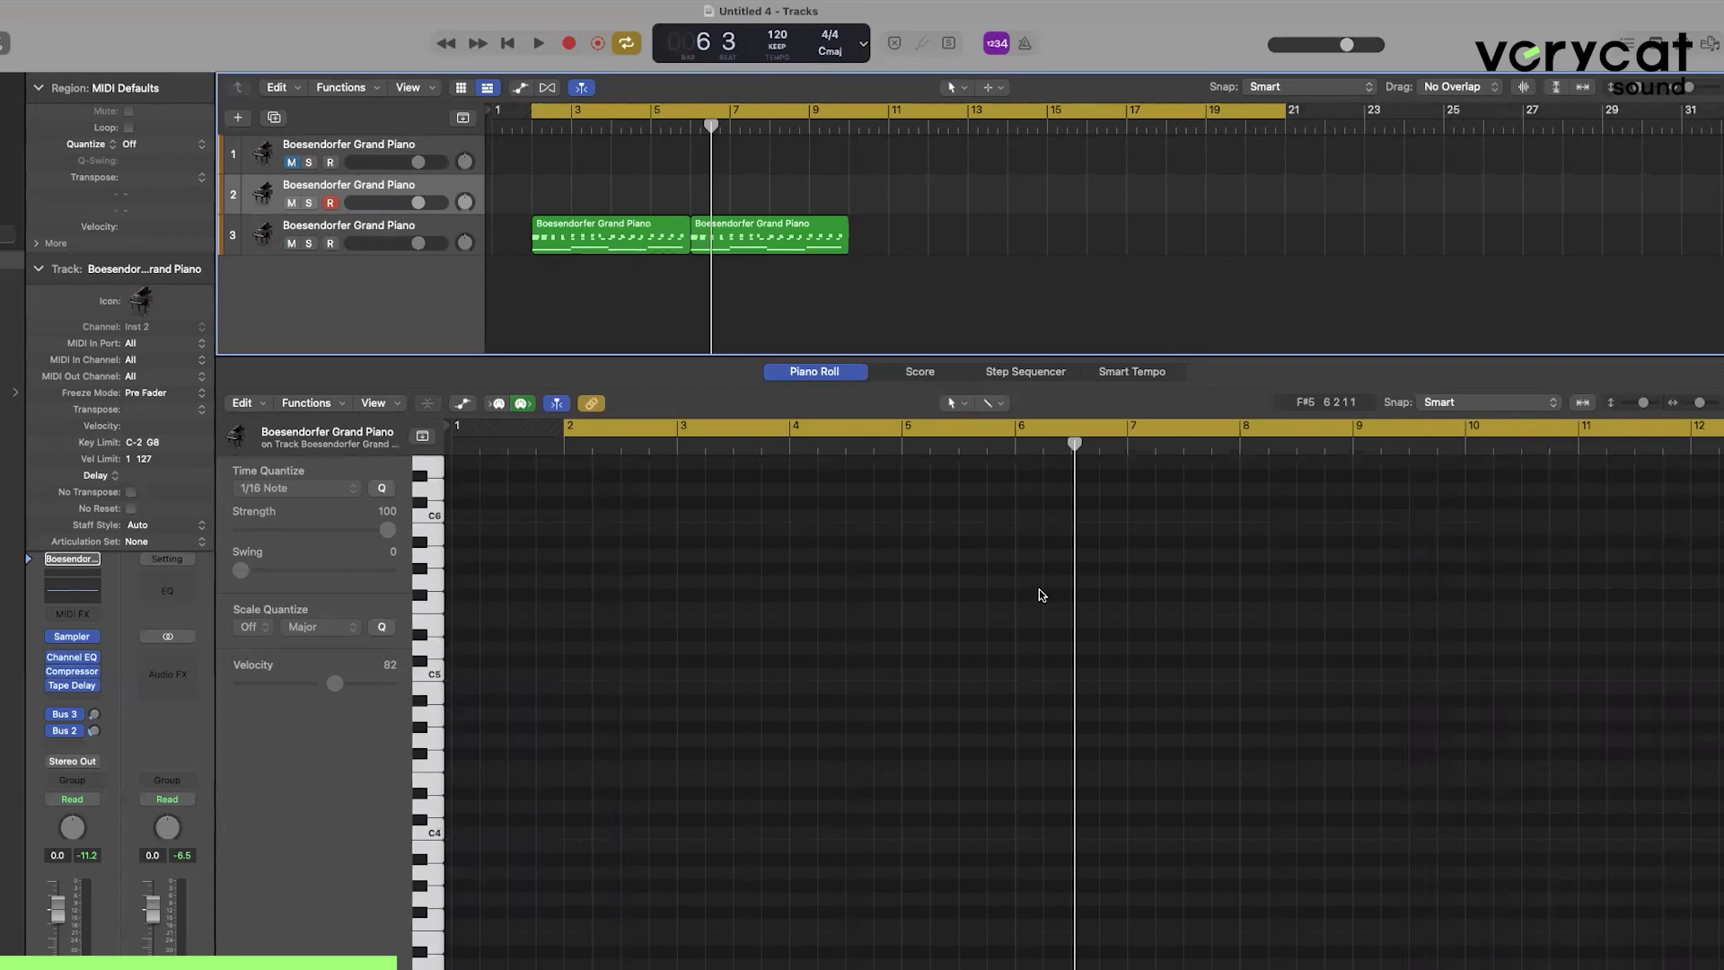
Record a question-and-answer melody on the second piano track from bar 2 over both chord regions, ending on C4.
key("Return")
key("space")
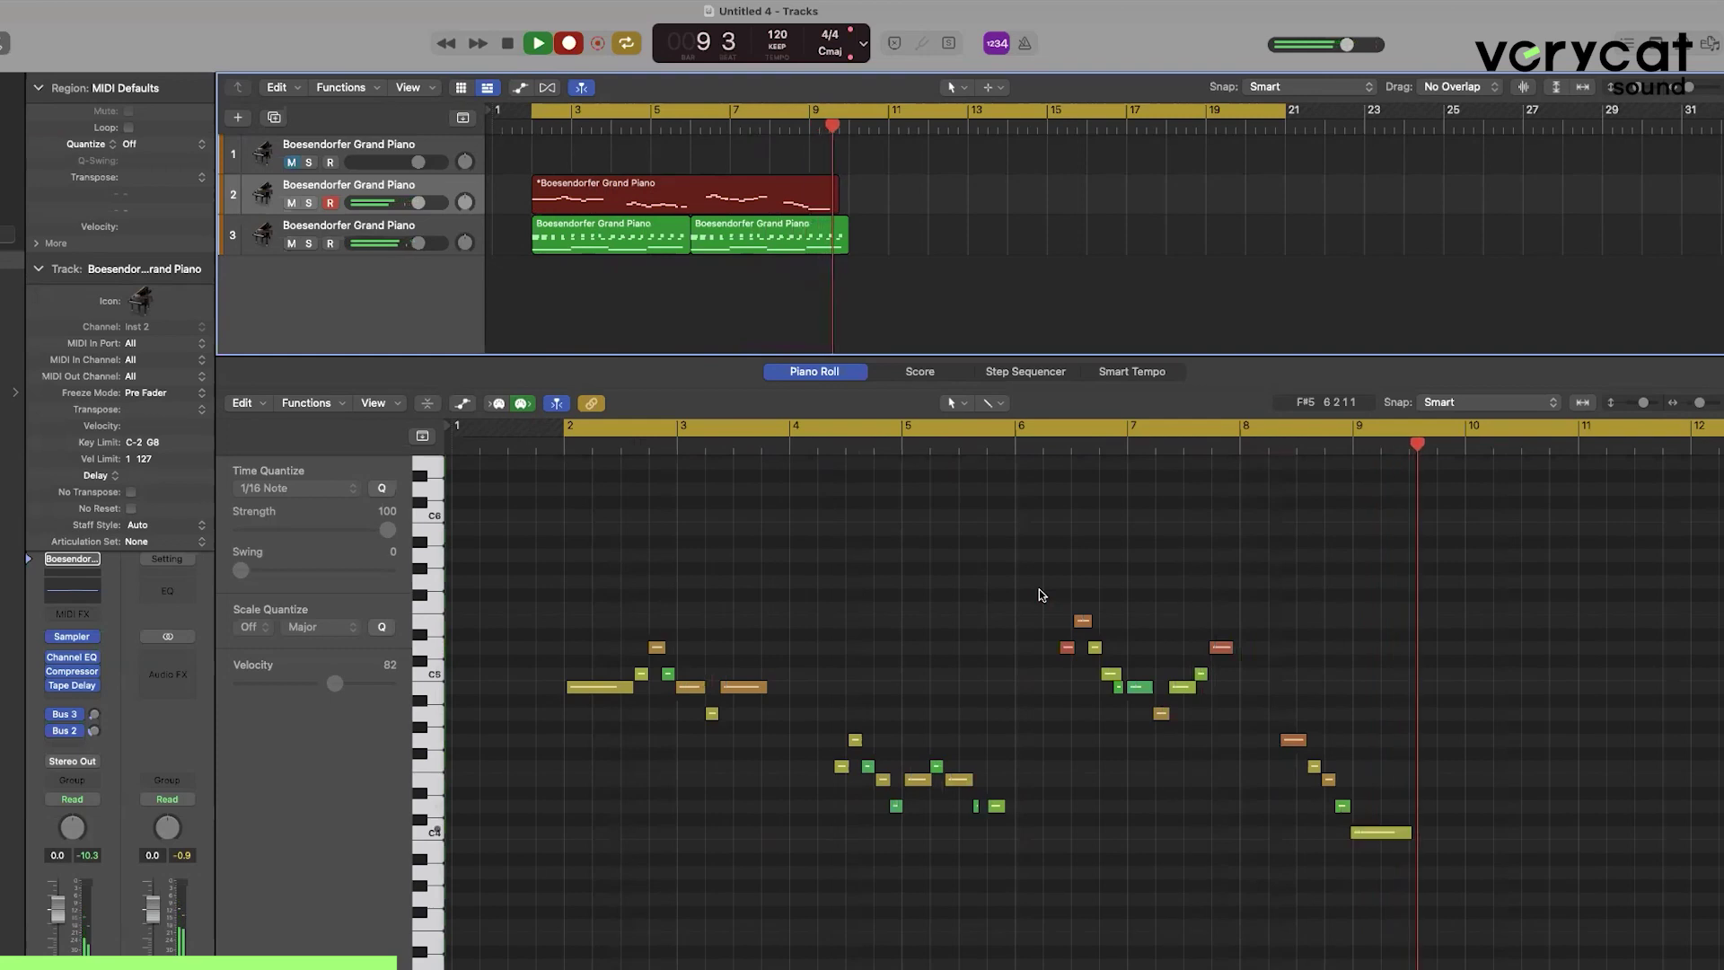
key("space")
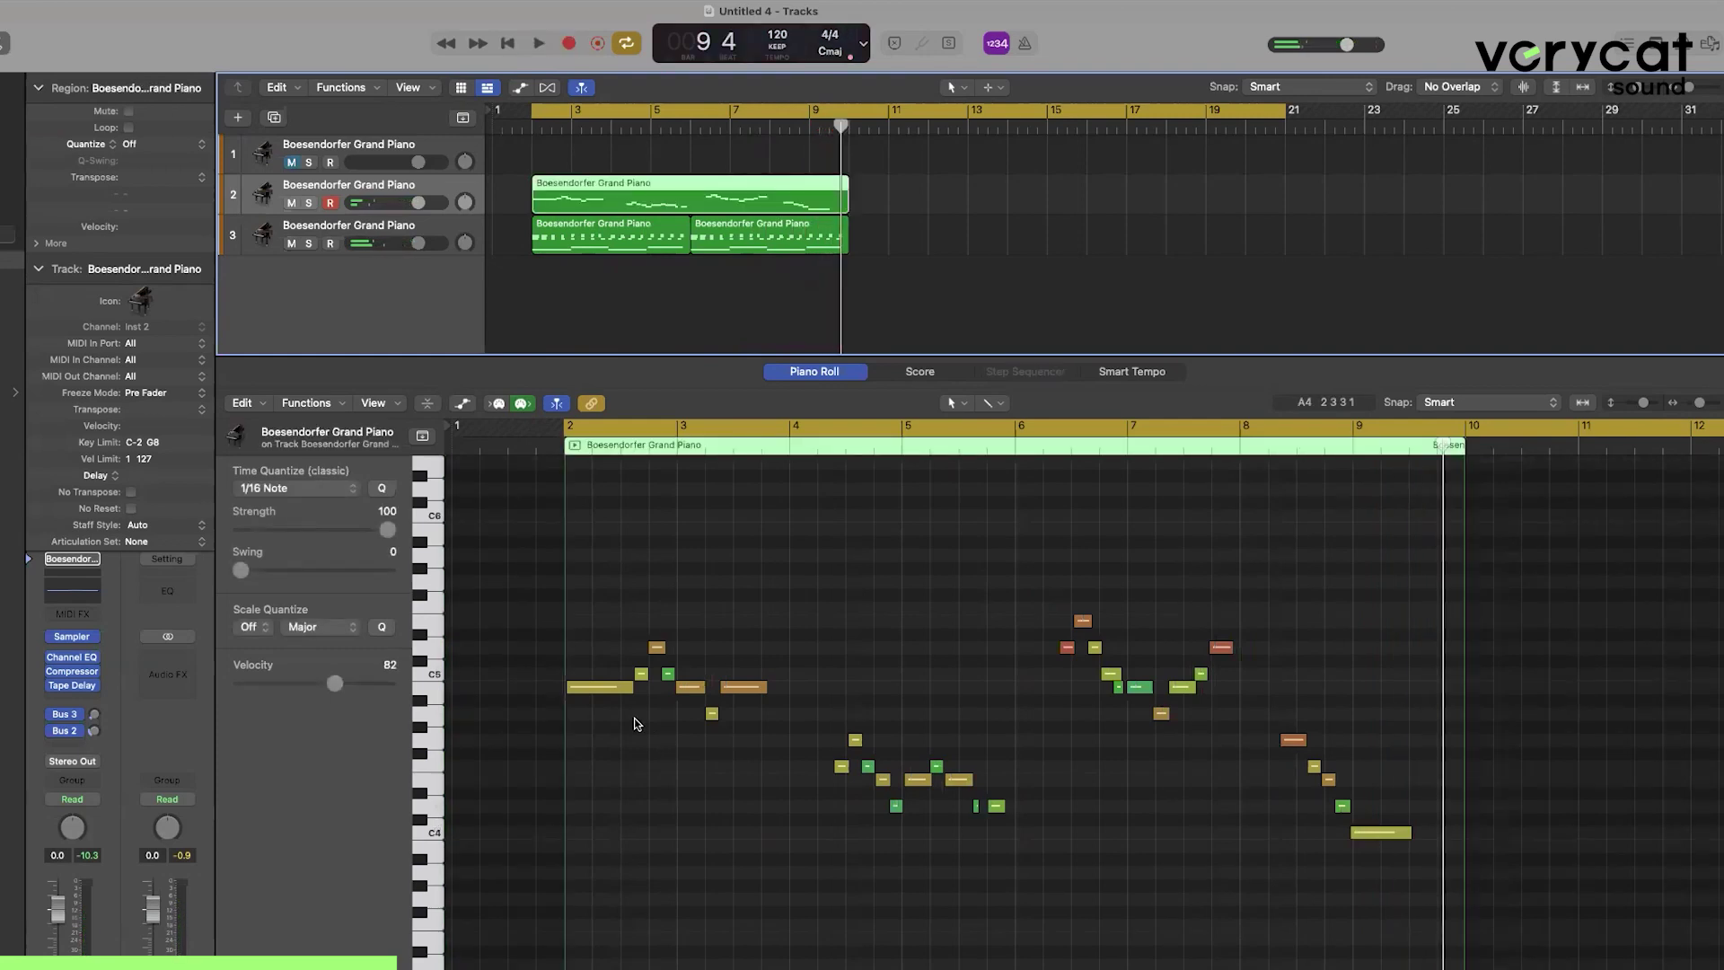
Stop playback, enlarge the tracks area and extend the end of the cycle range to bar 28.
key("space")
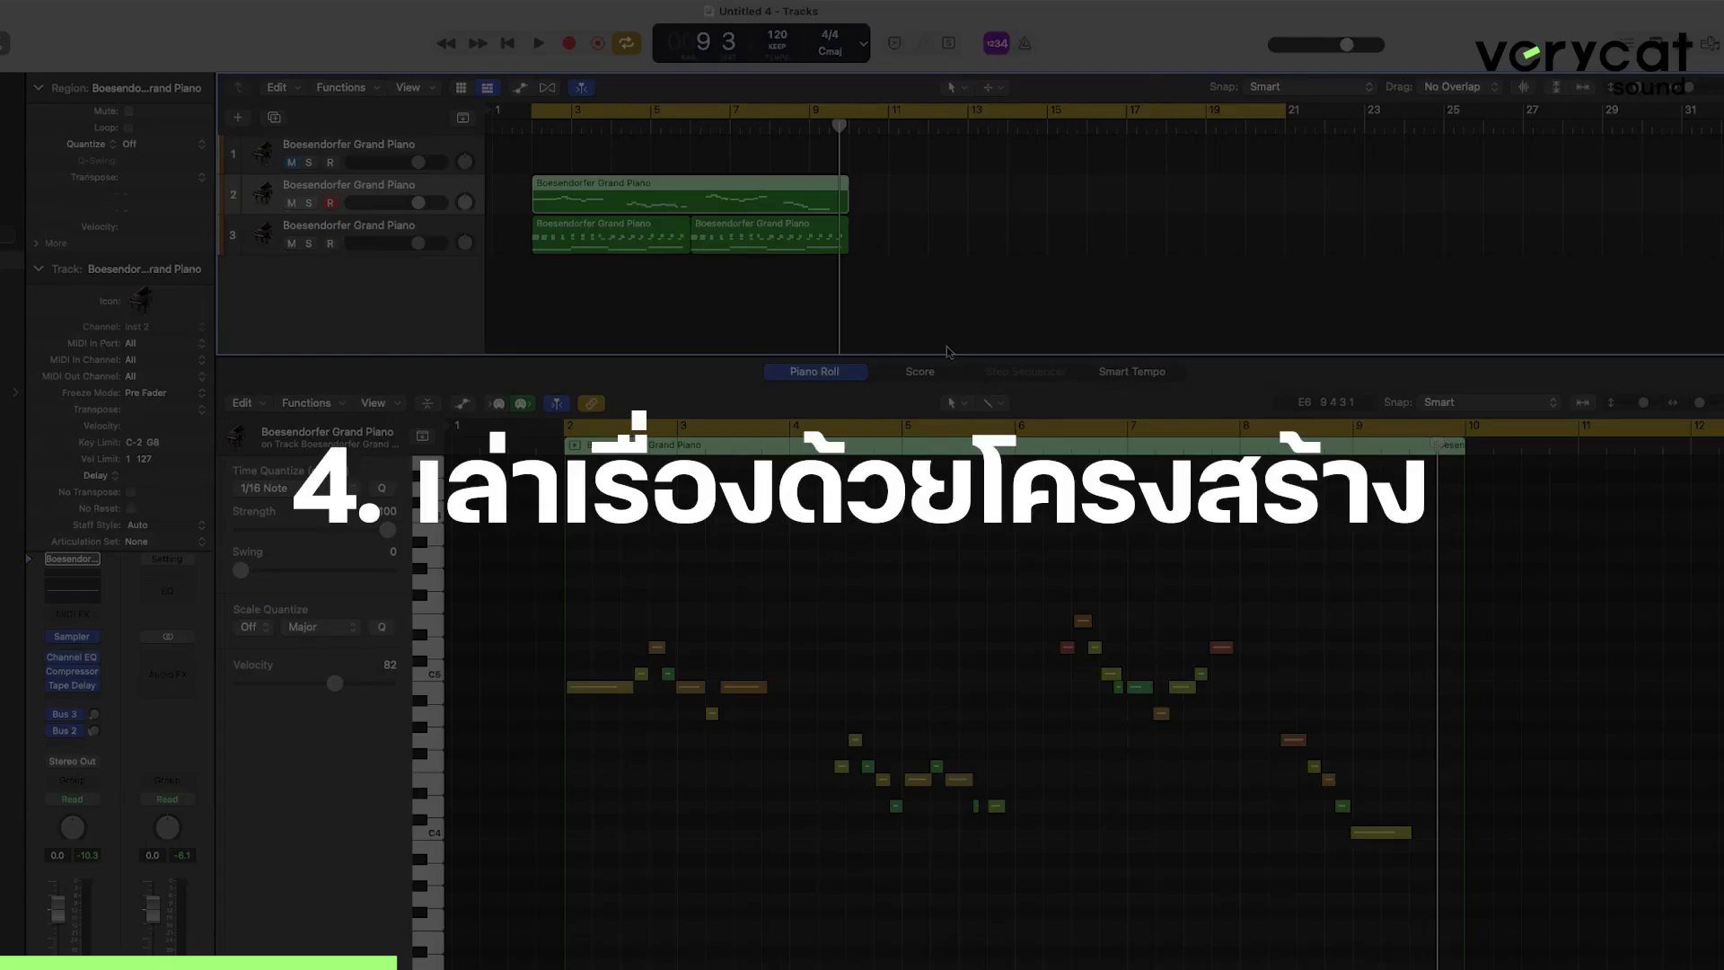
left_click_drag(953, 353, 1016, 709)
left_click(841, 225)
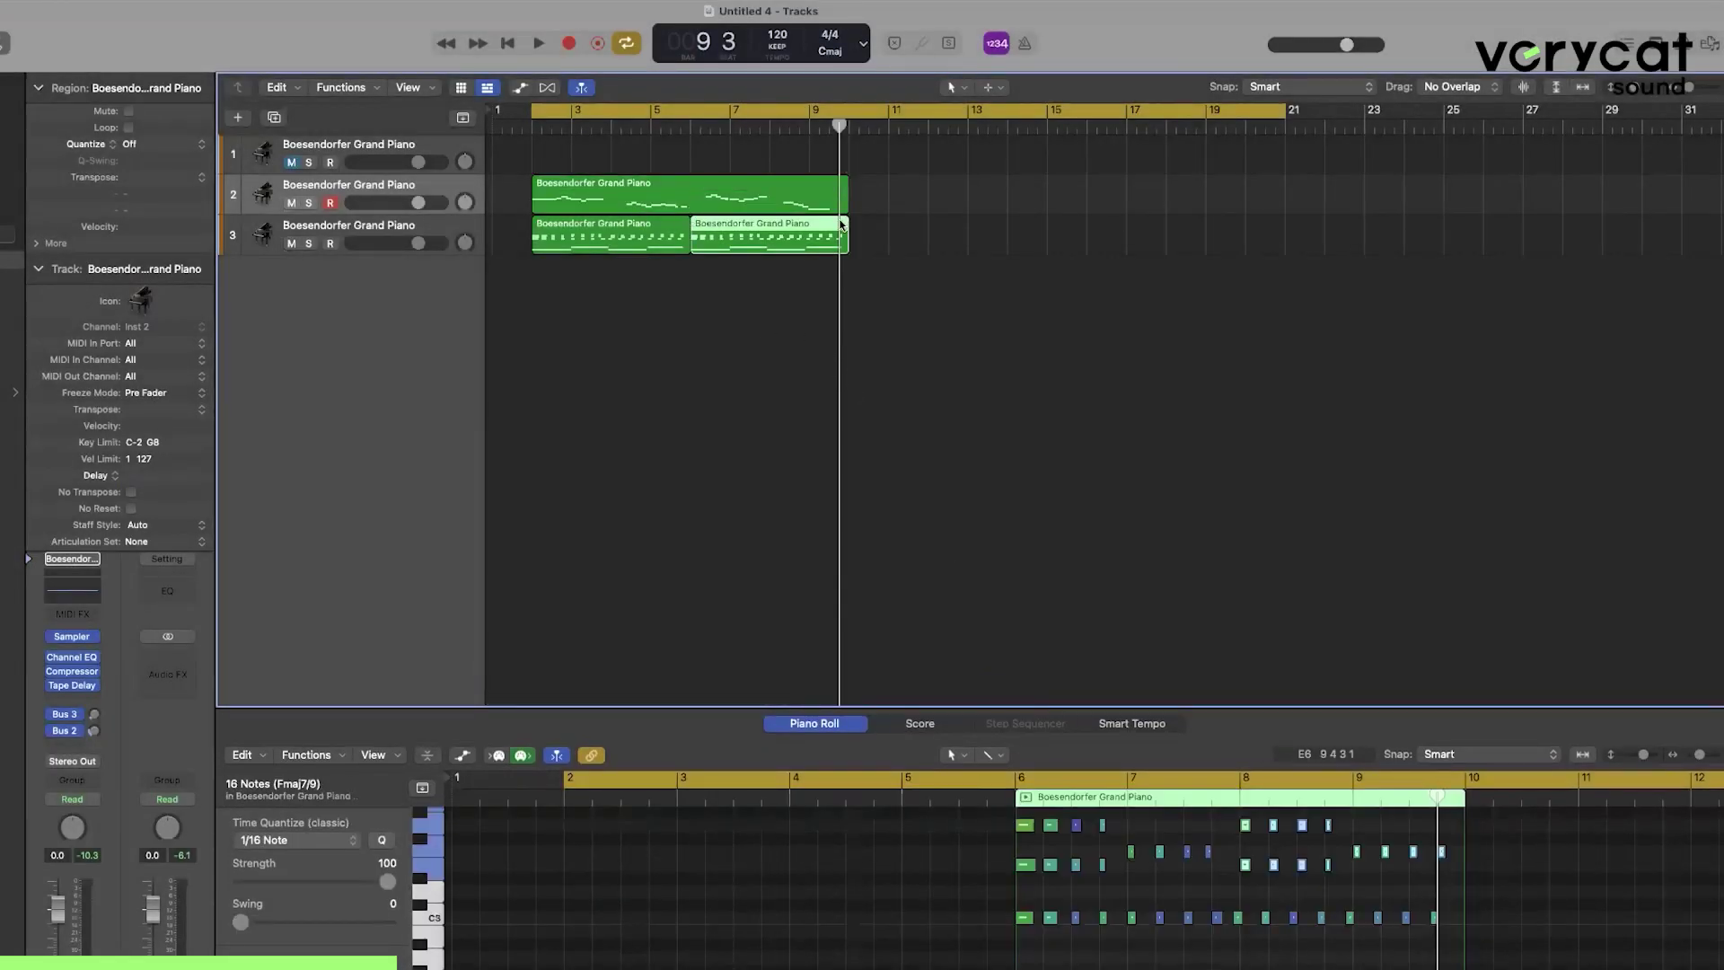
left_click_drag(1282, 114, 1555, 114)
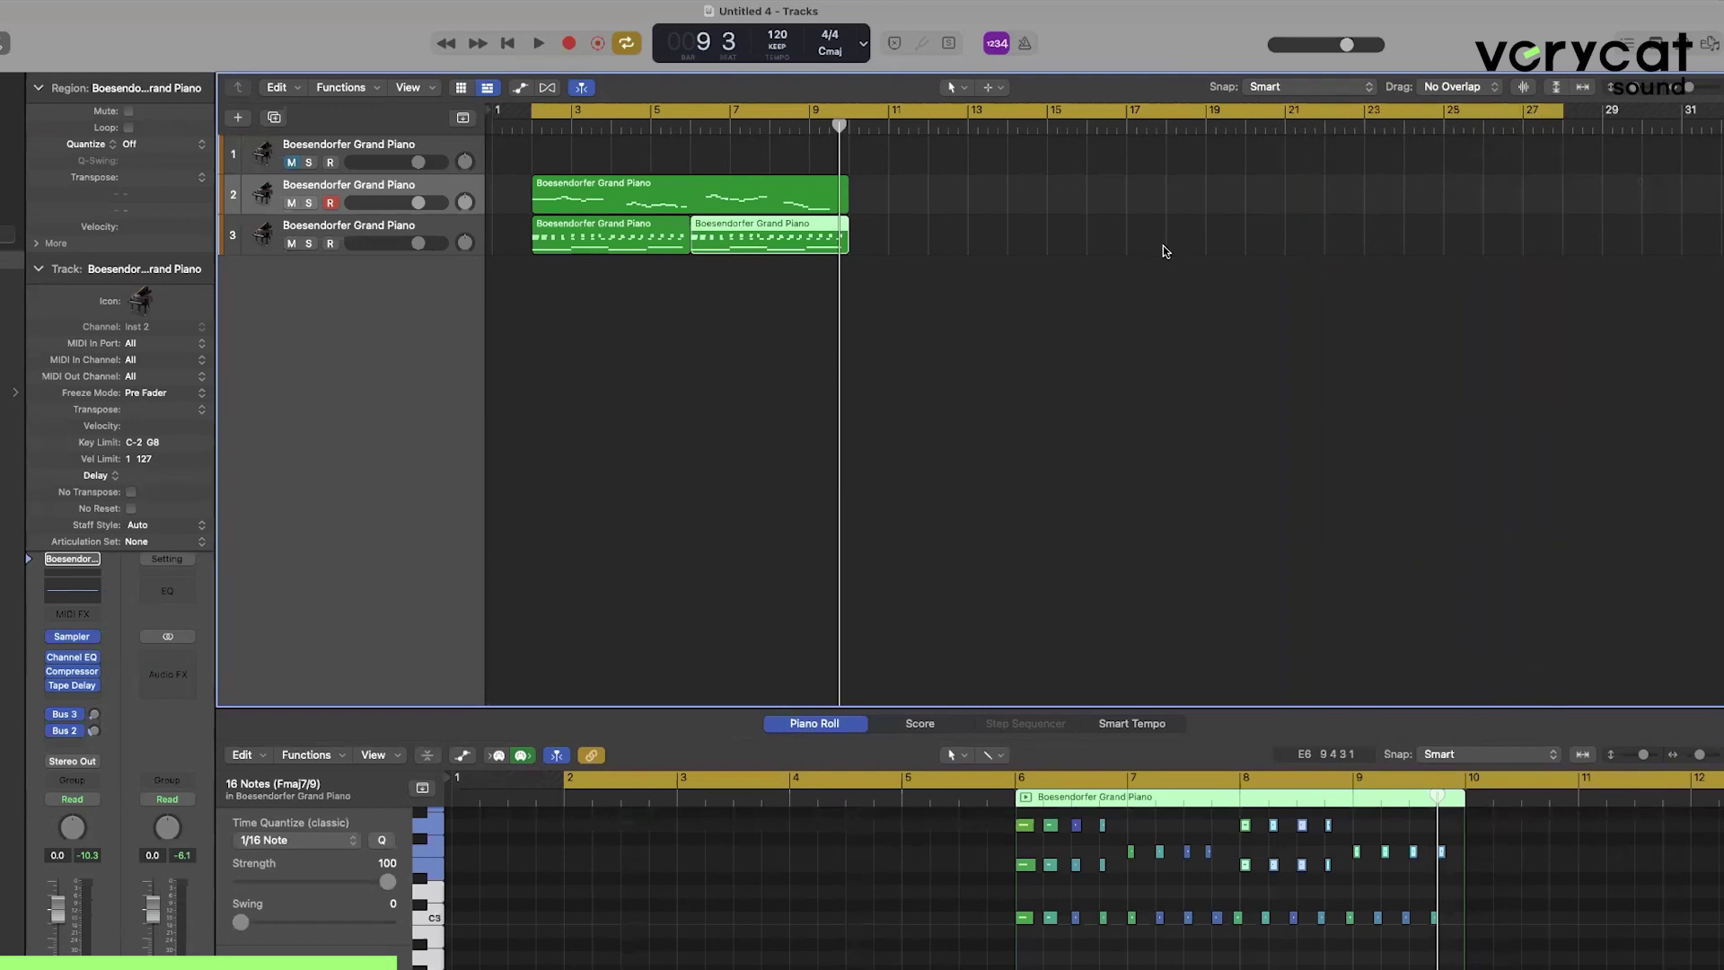
Examine the second chord region and the melody region in turn, placing the playhead near the melody's start in bar 2.
left_click(988, 286)
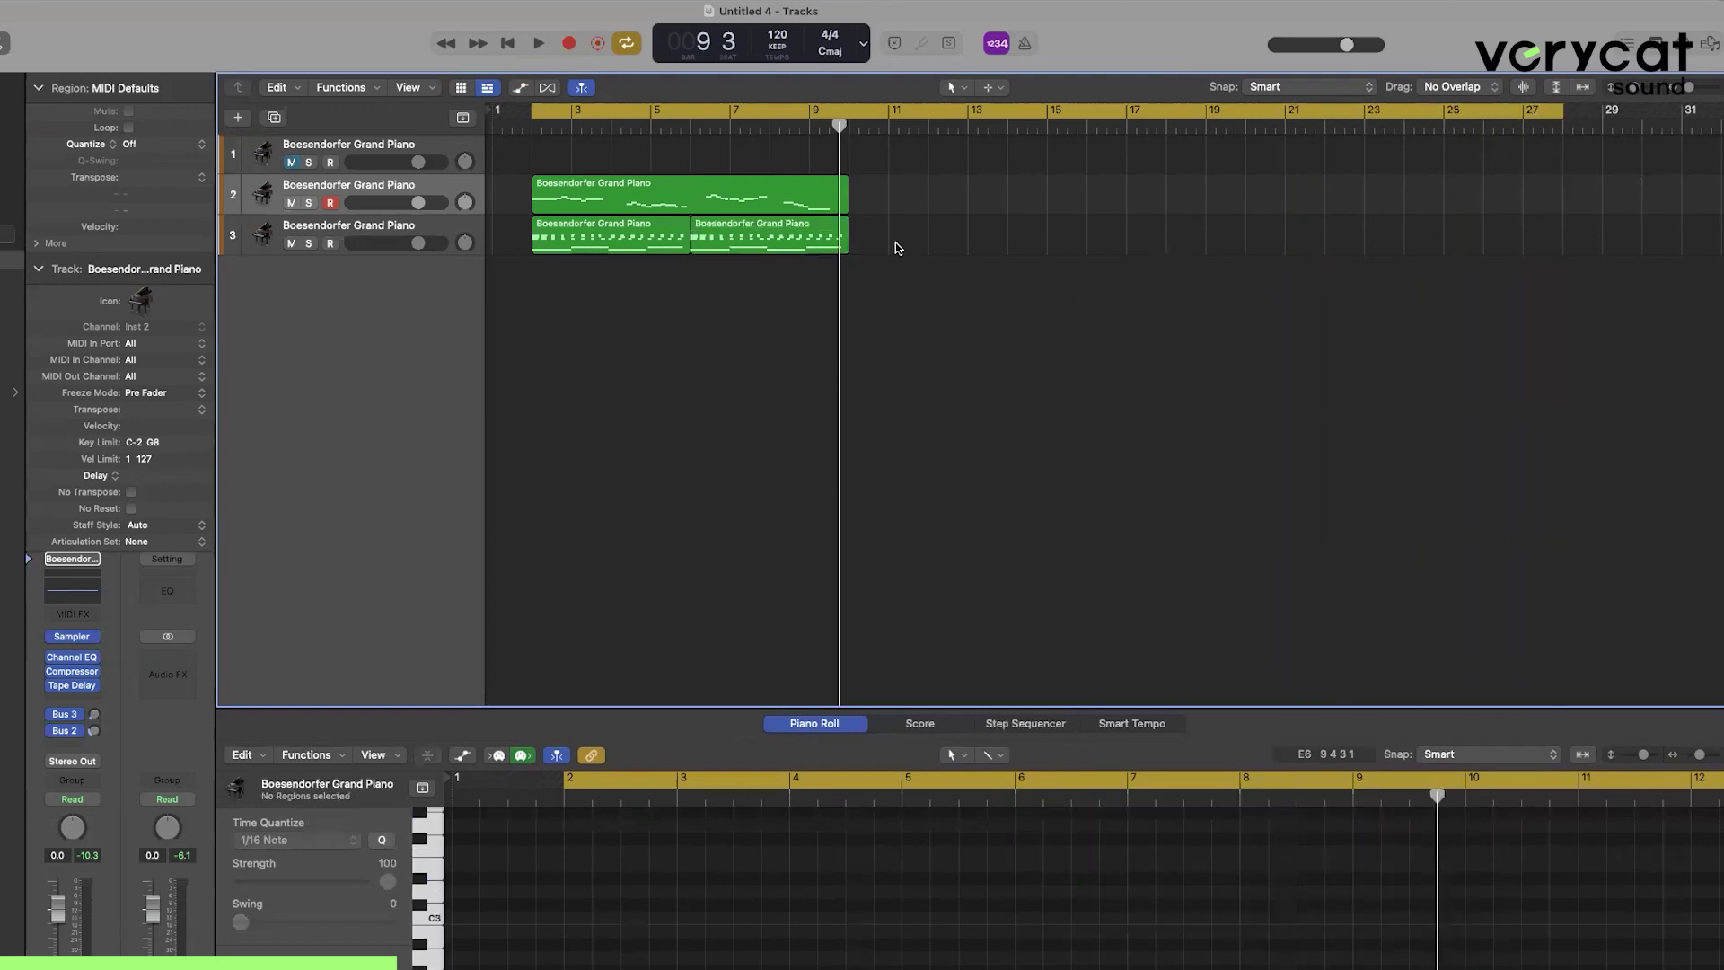
left_click(810, 240)
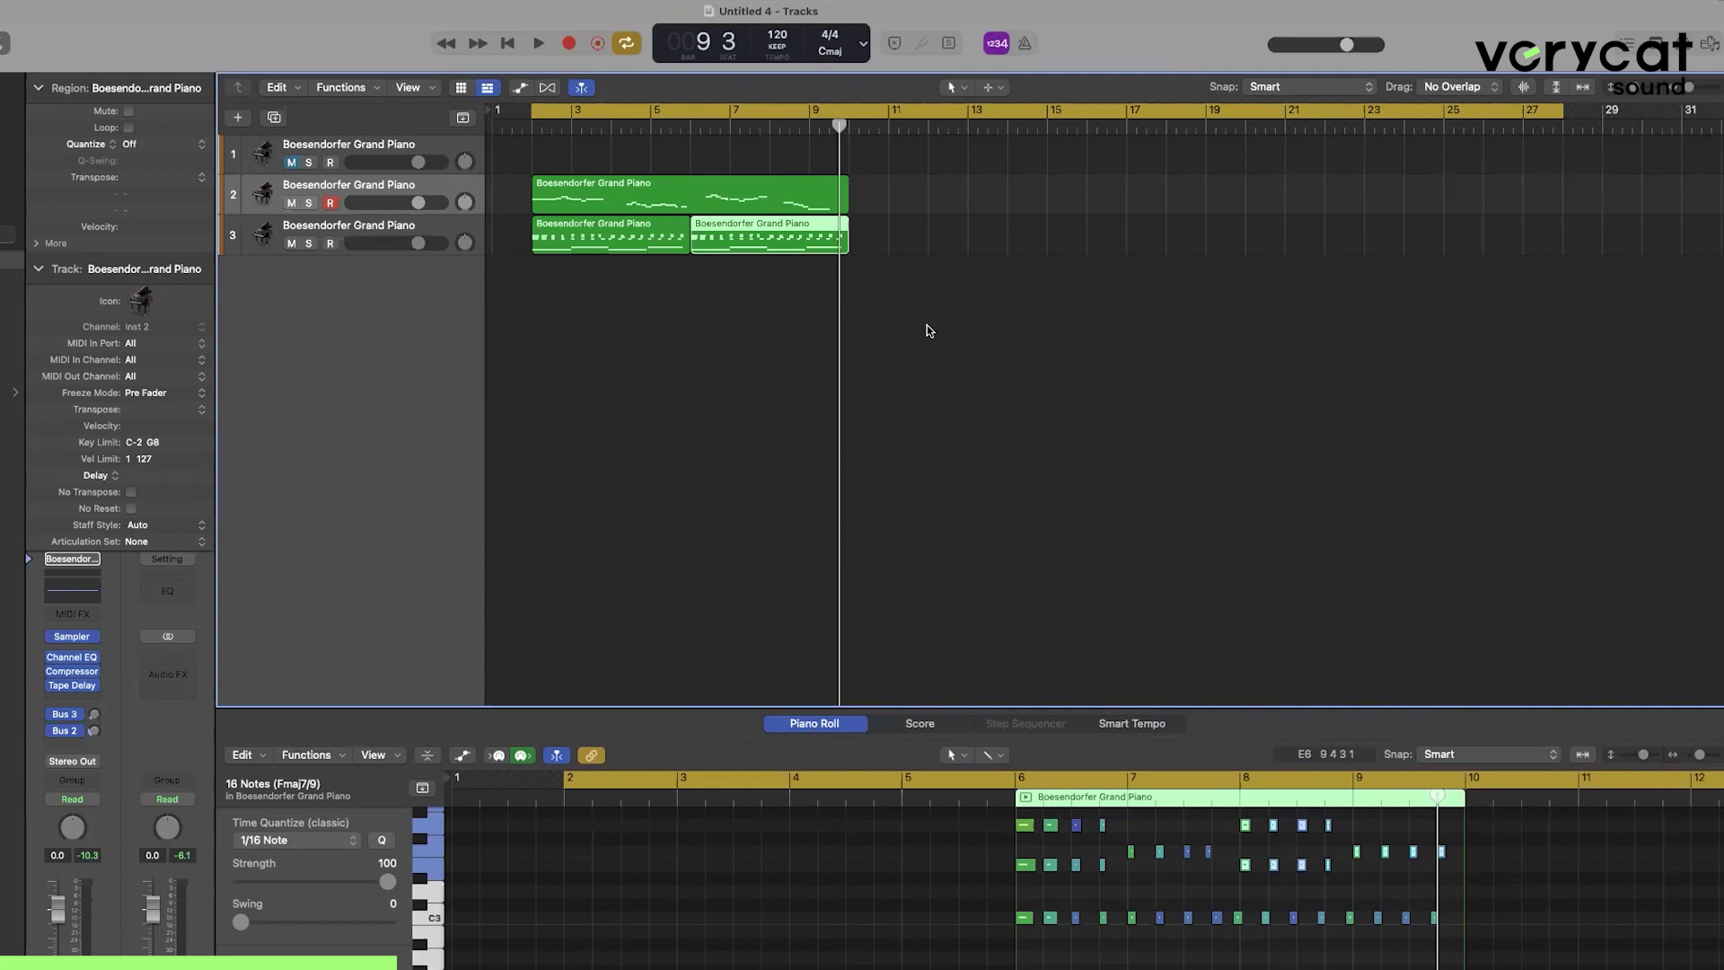
left_click(901, 306)
left_click(783, 204)
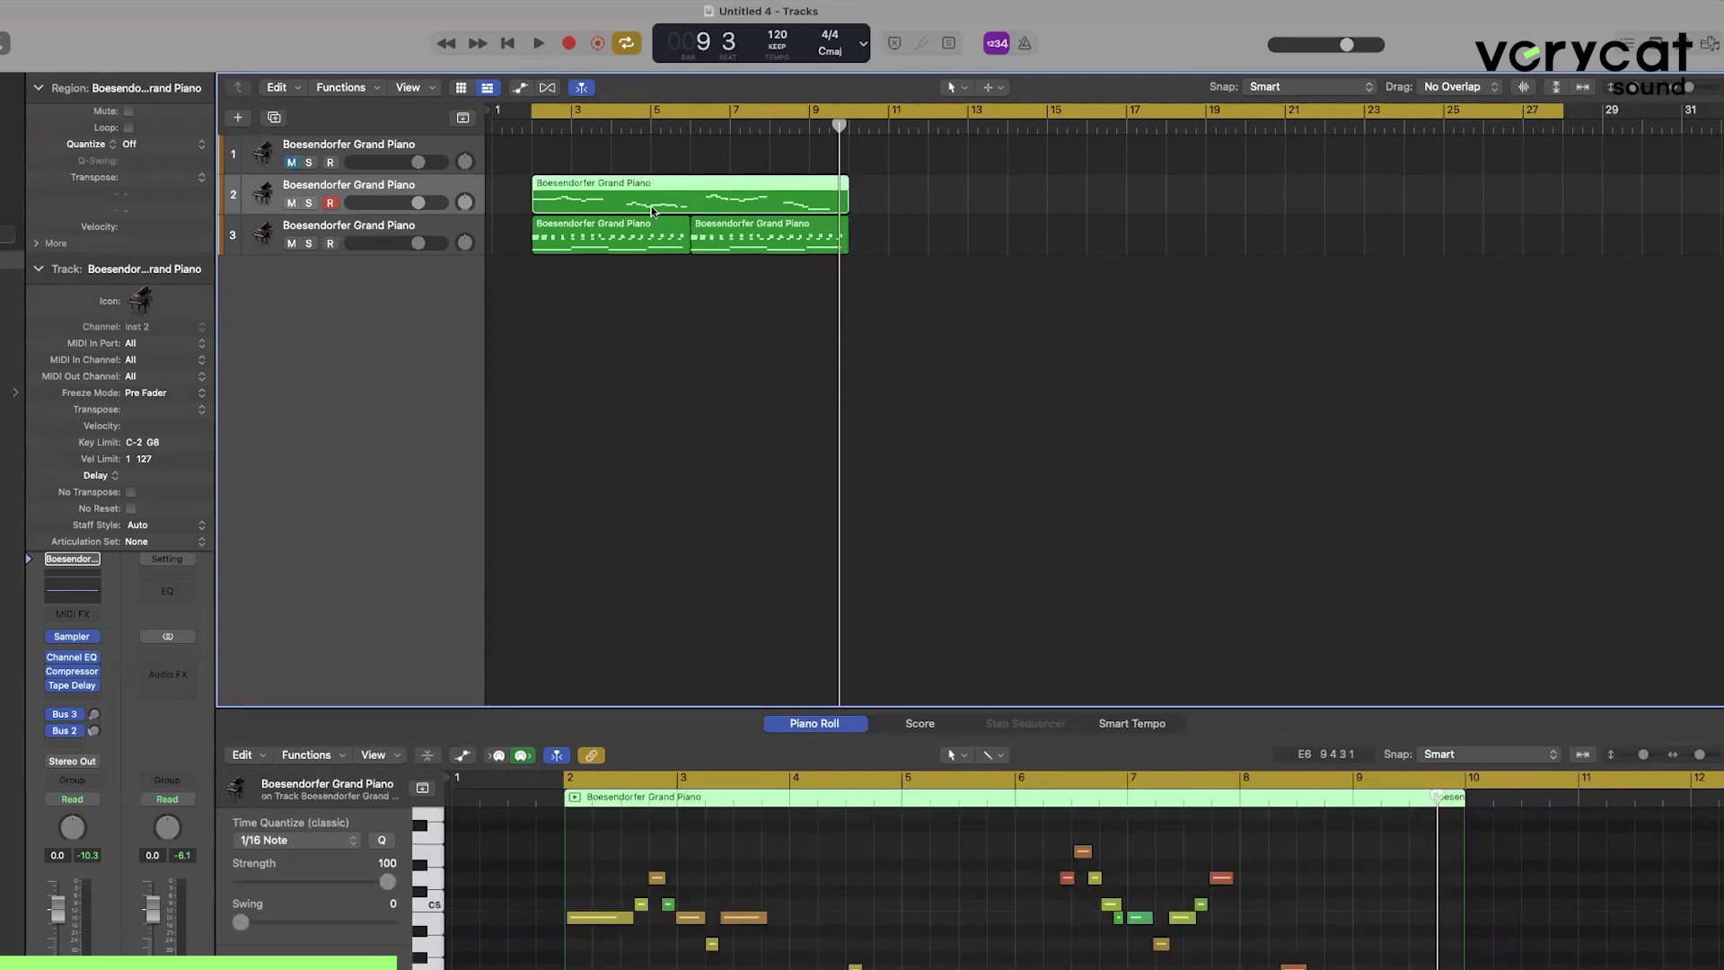
left_click(541, 126)
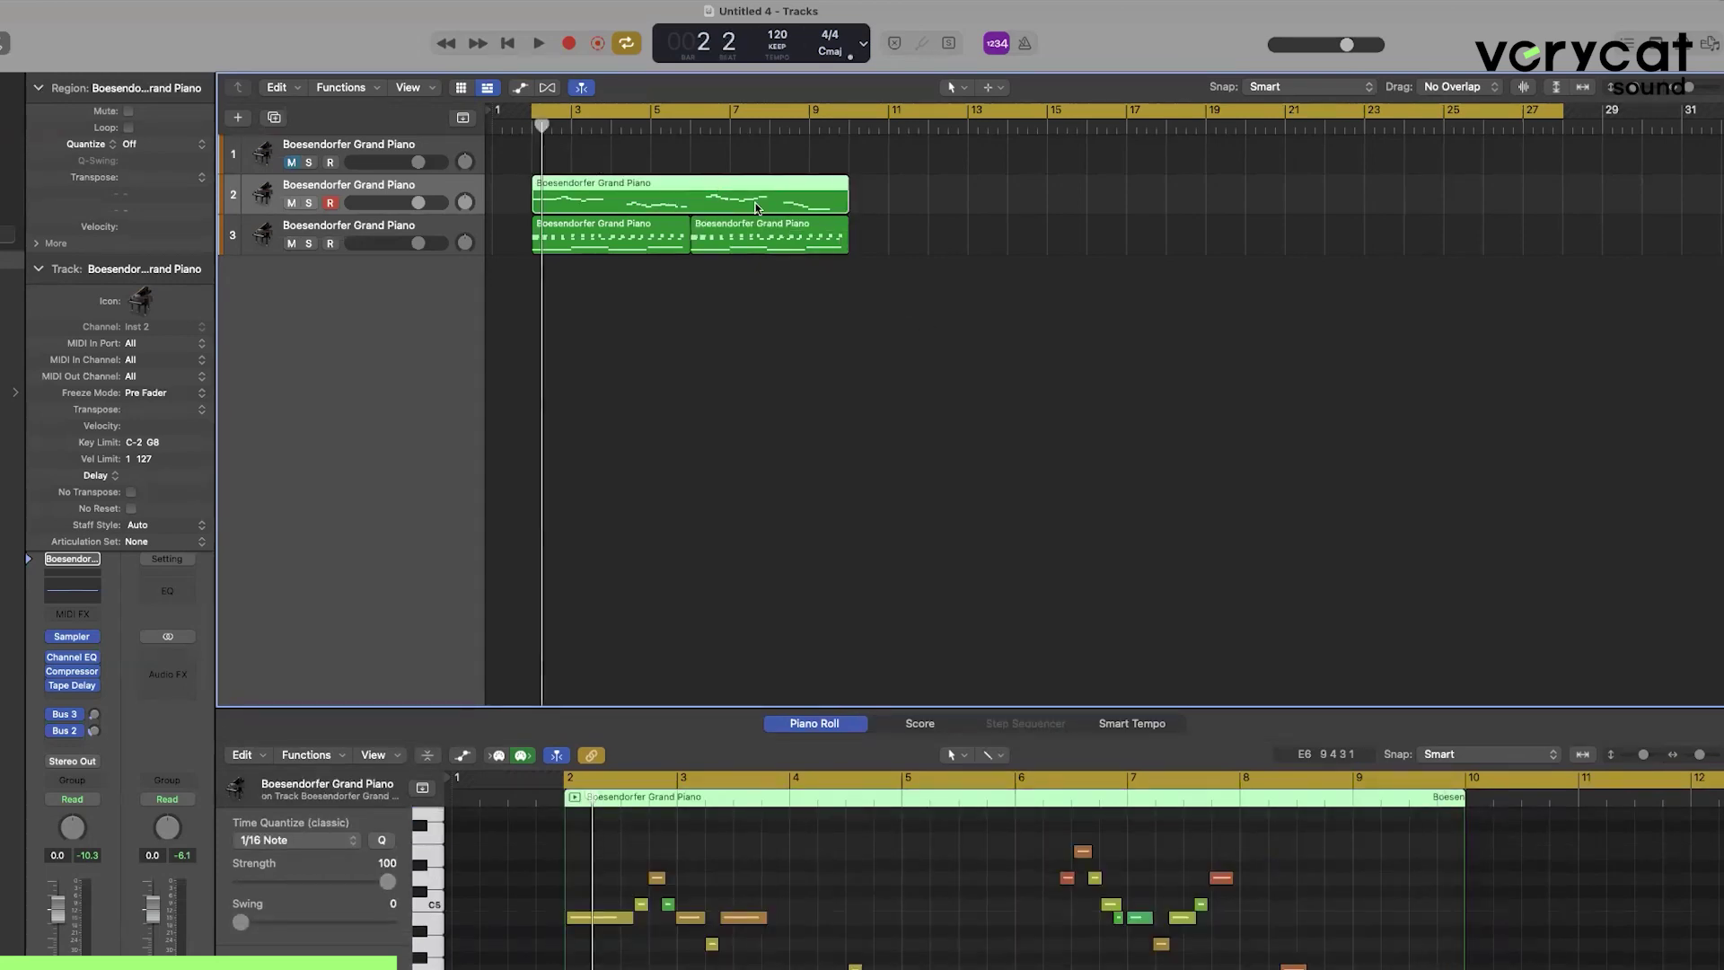
Set the cycle range from bar 10 to bar 26 and select the chord region starting at bar 10.
left_click(848, 127)
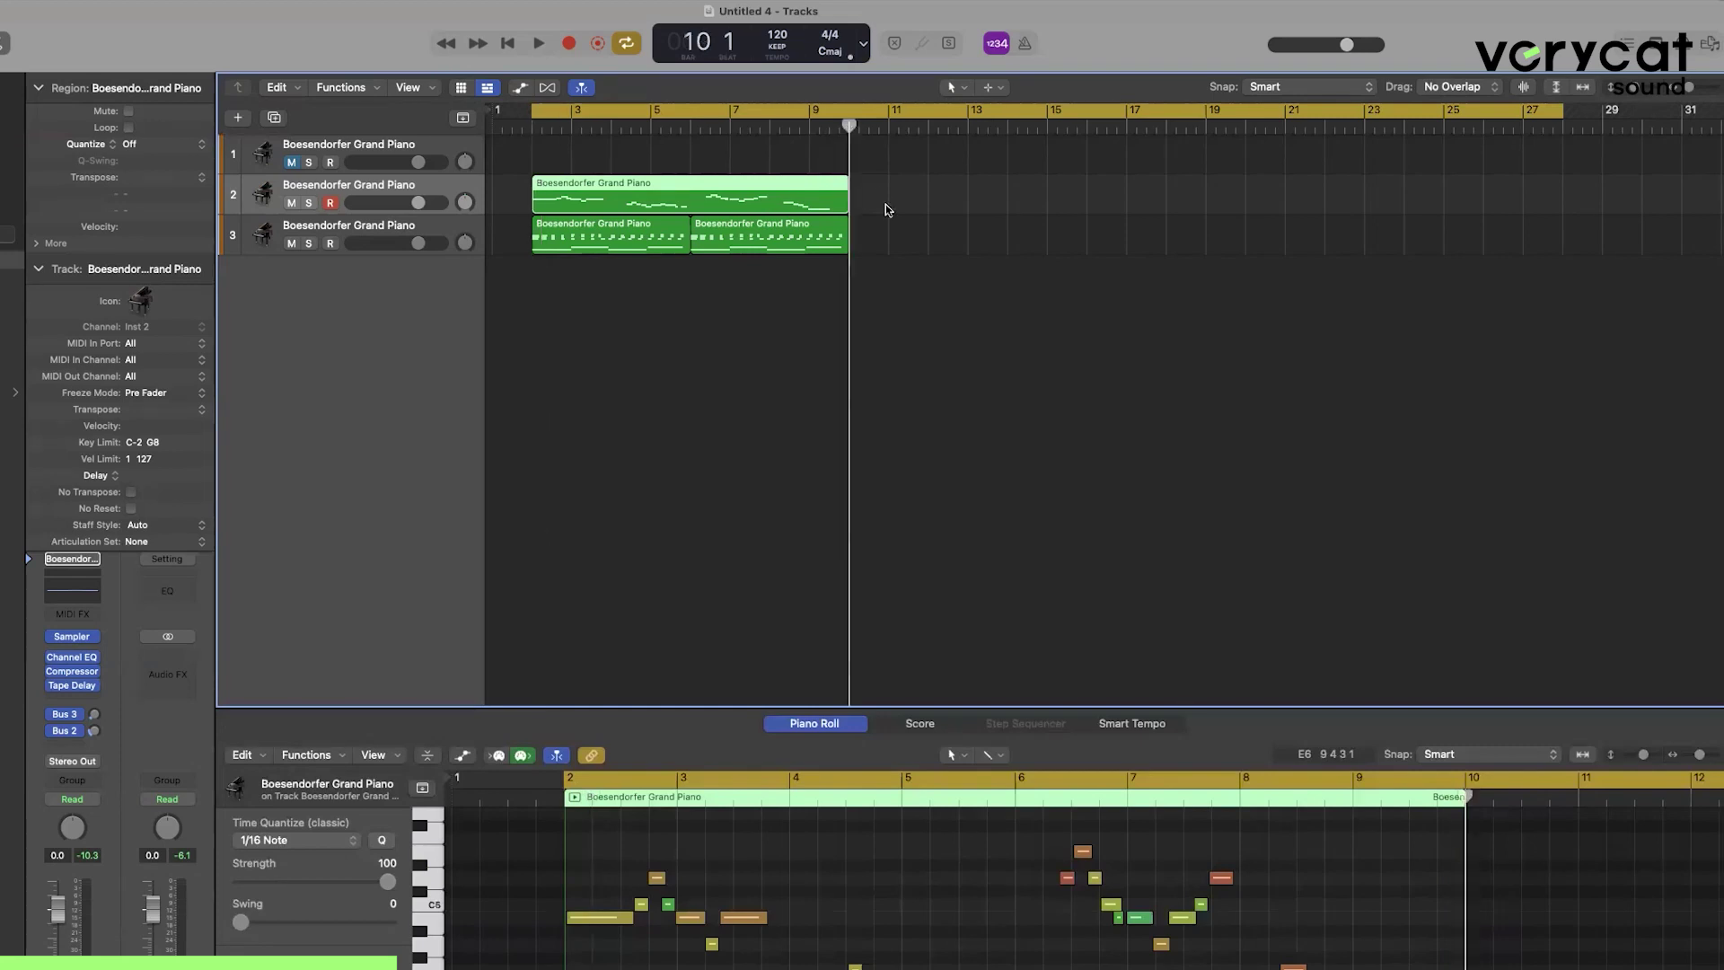
left_click_drag(868, 112, 1482, 128)
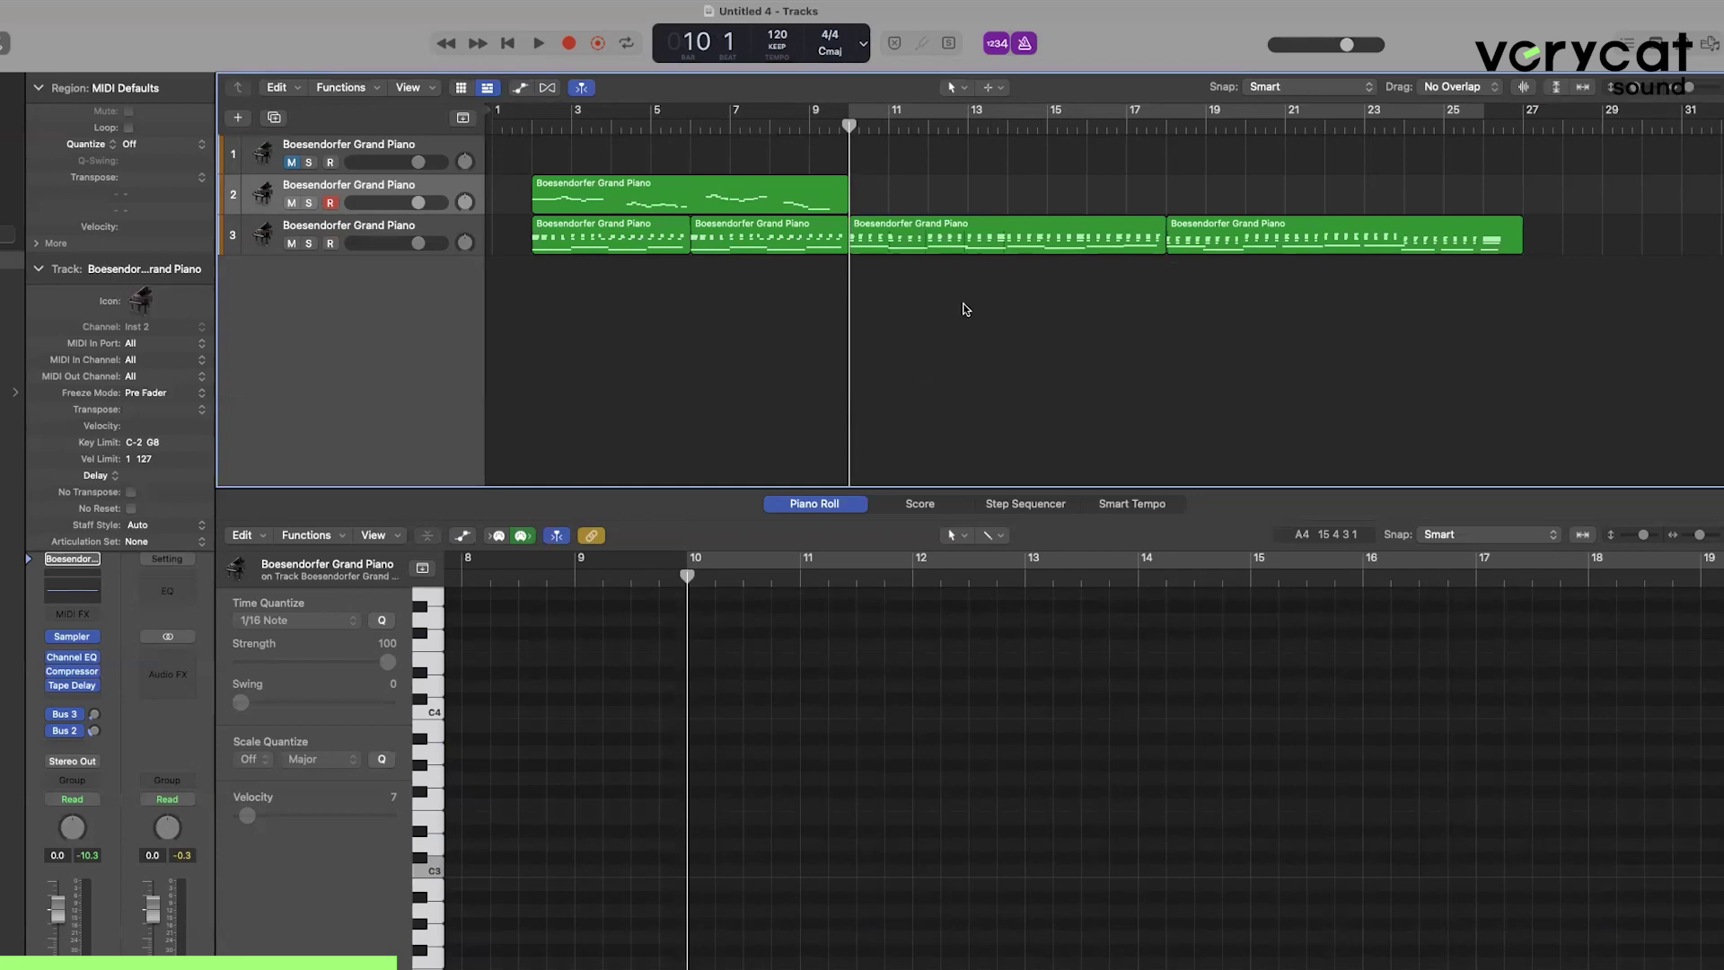
left_click(988, 244)
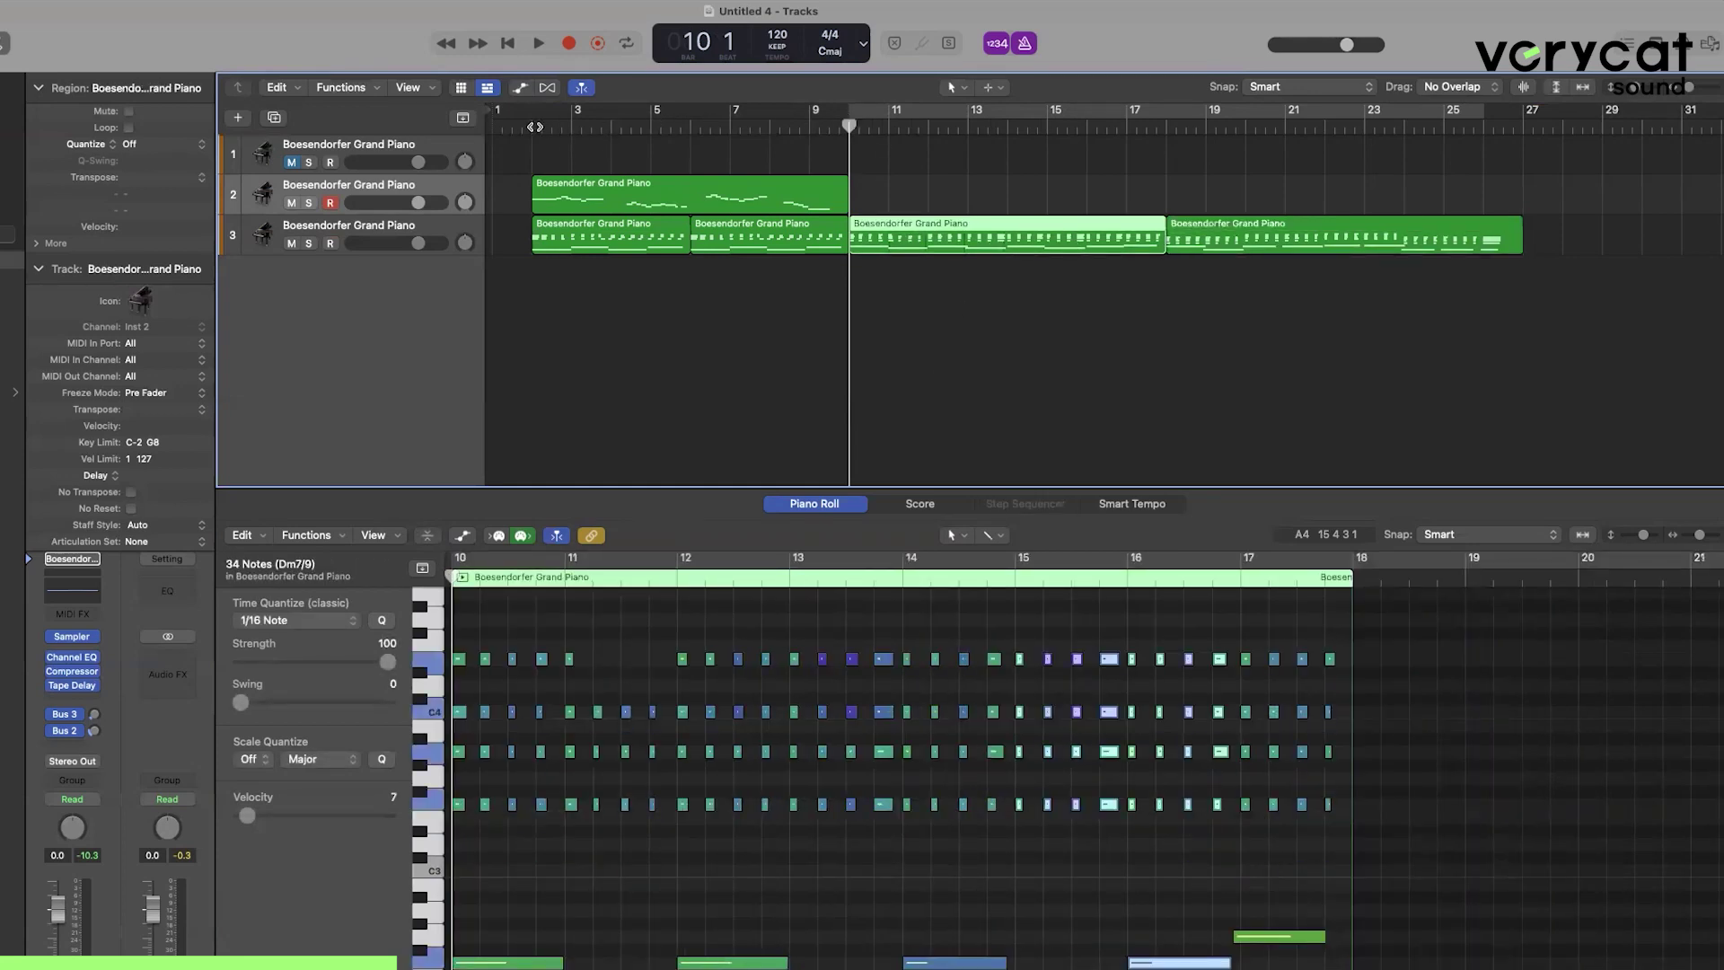
Record a continuation of the melody on the second piano track over the new chord regions, from about bar 10 to bar 26.
left_click(434, 193)
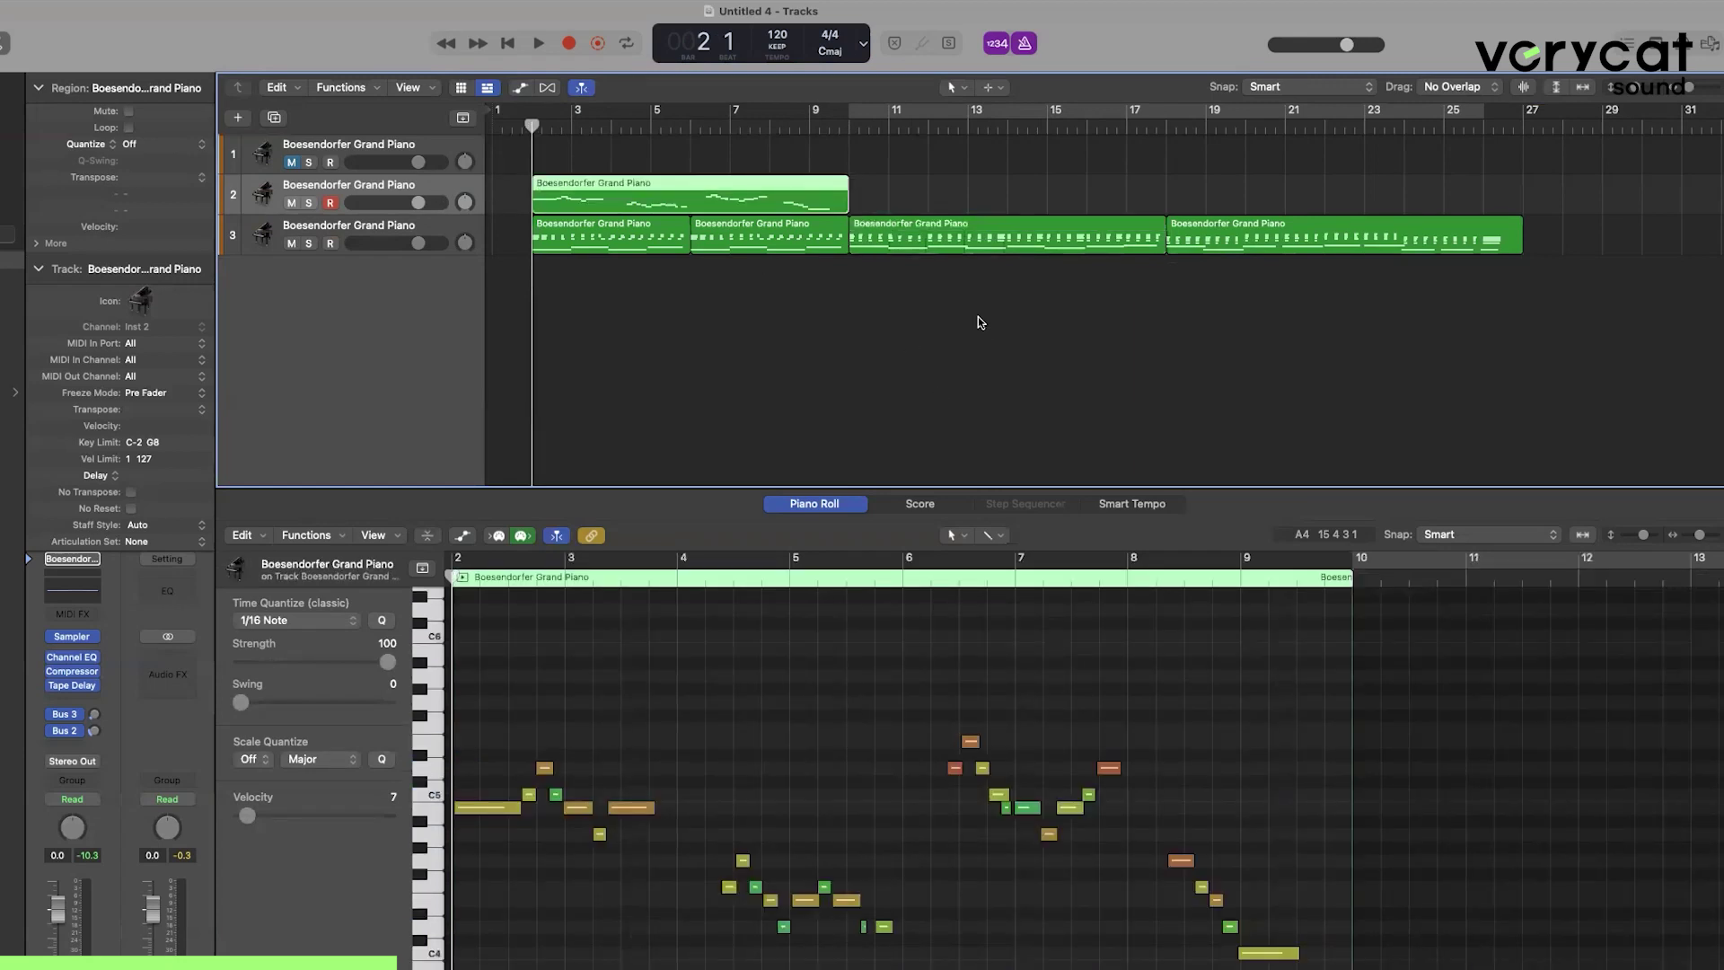
key("space")
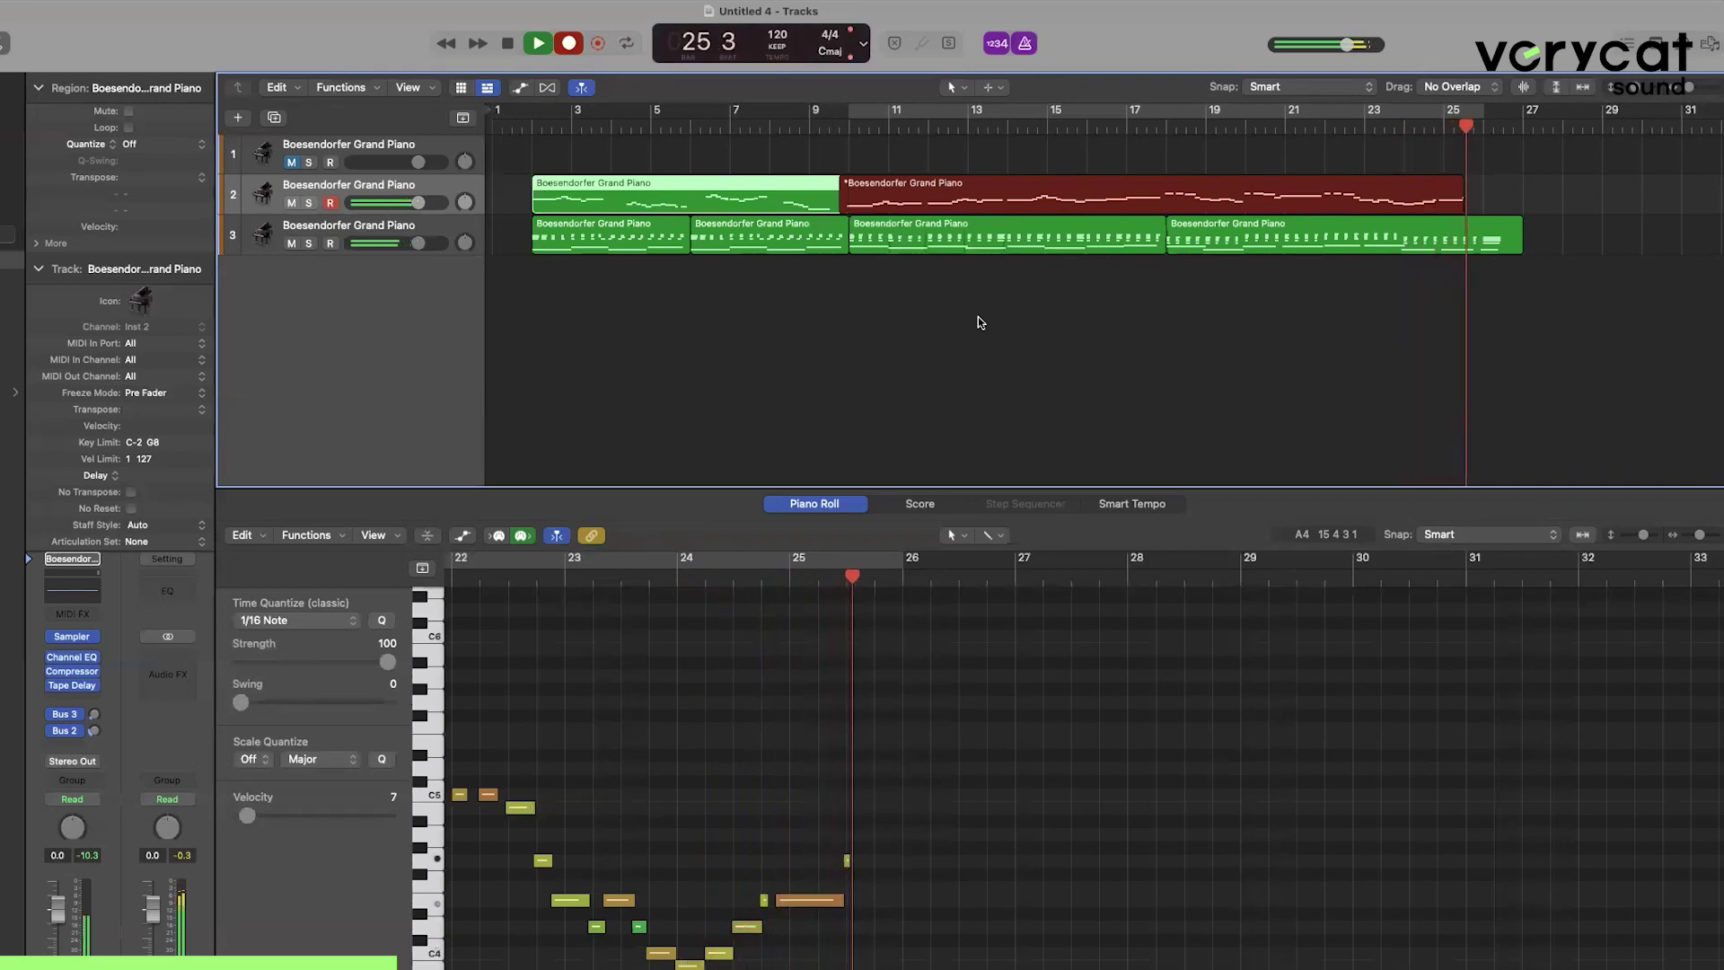
key("space")
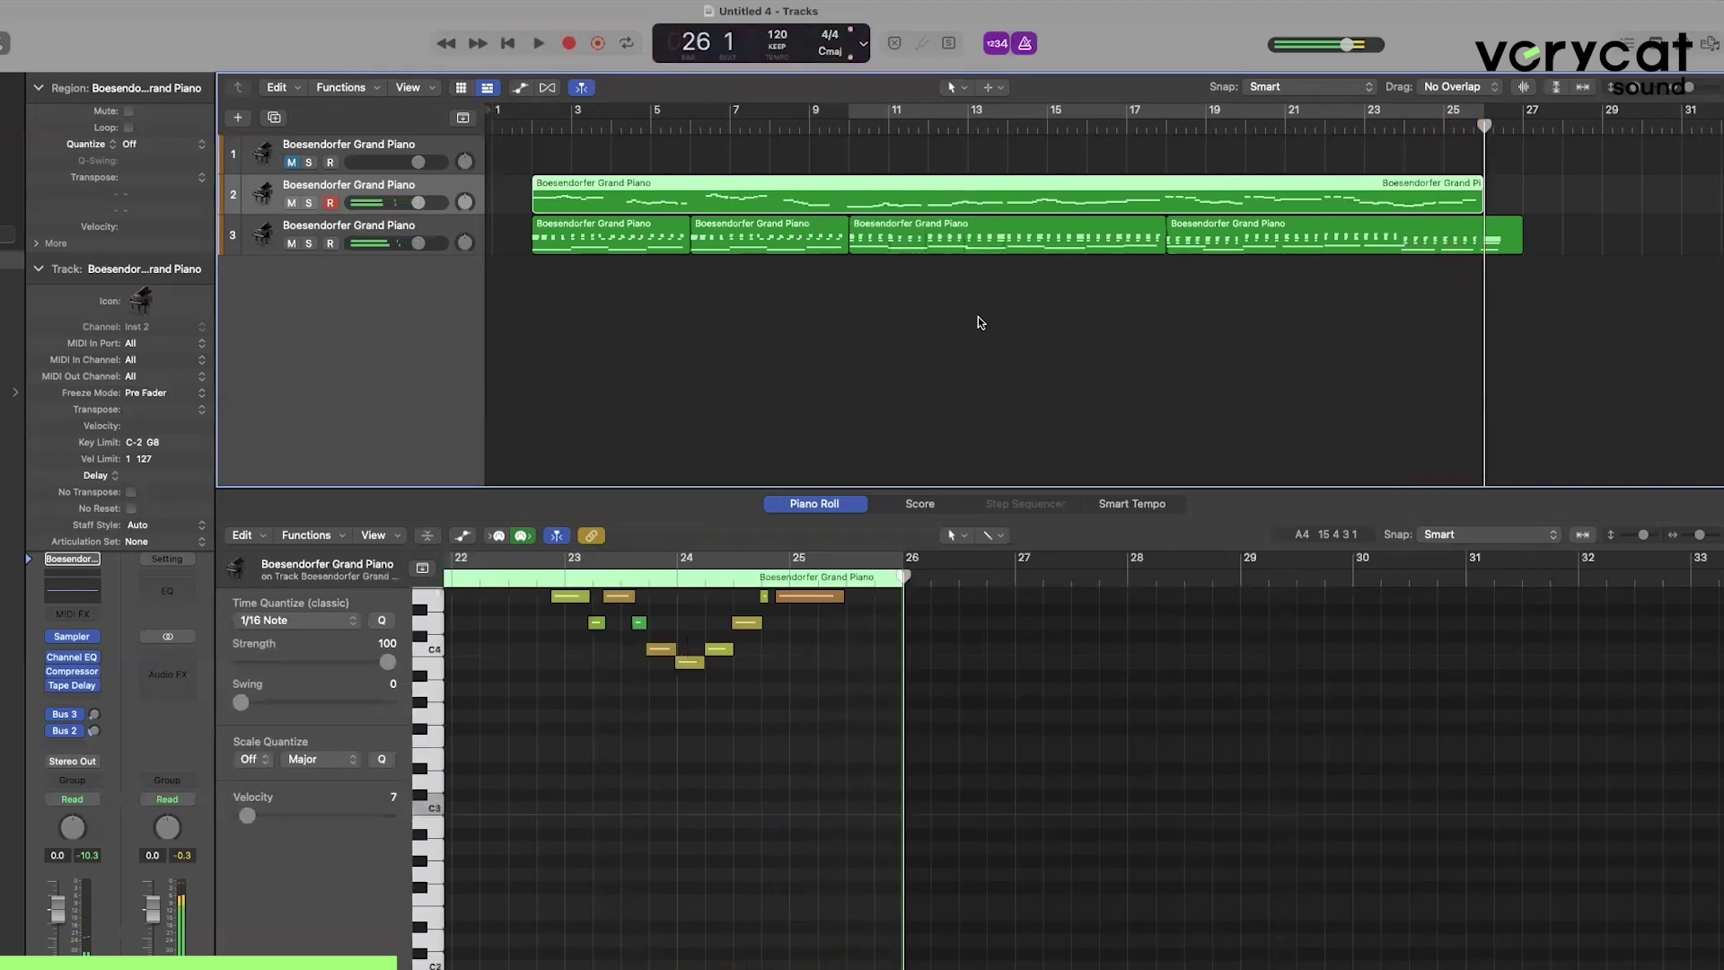
Split the recorded melody region at bar 18, keeping the notes that cross the split point.
left_click(1167, 126)
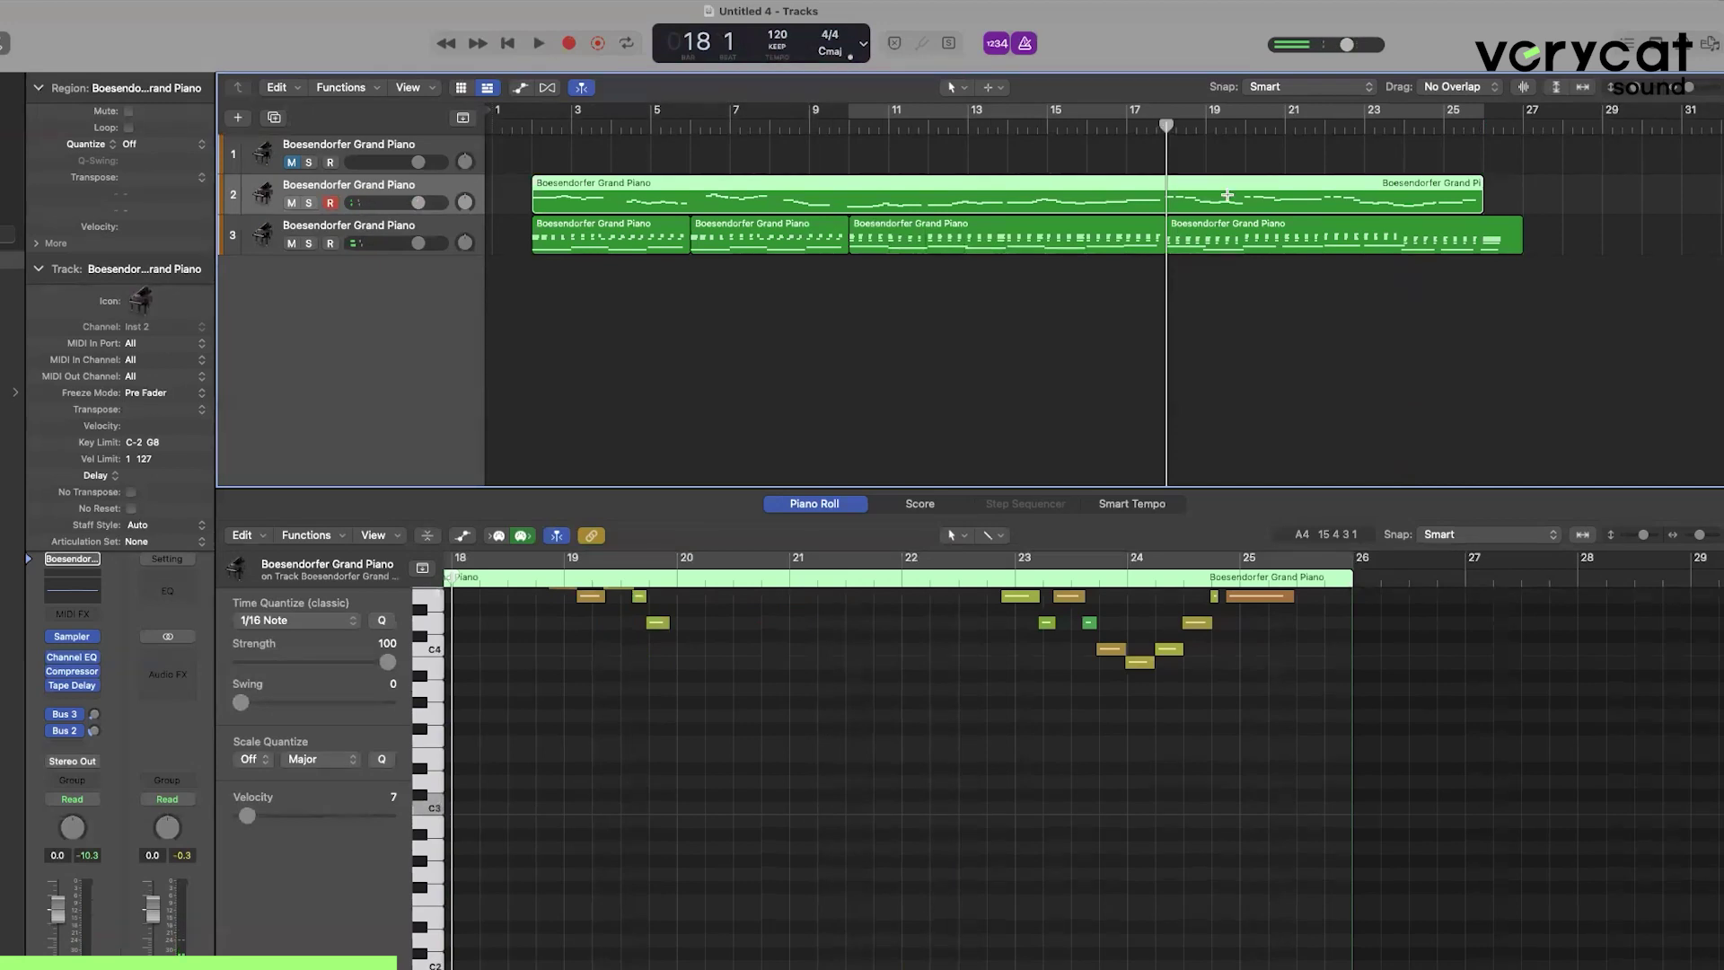
key("super+t")
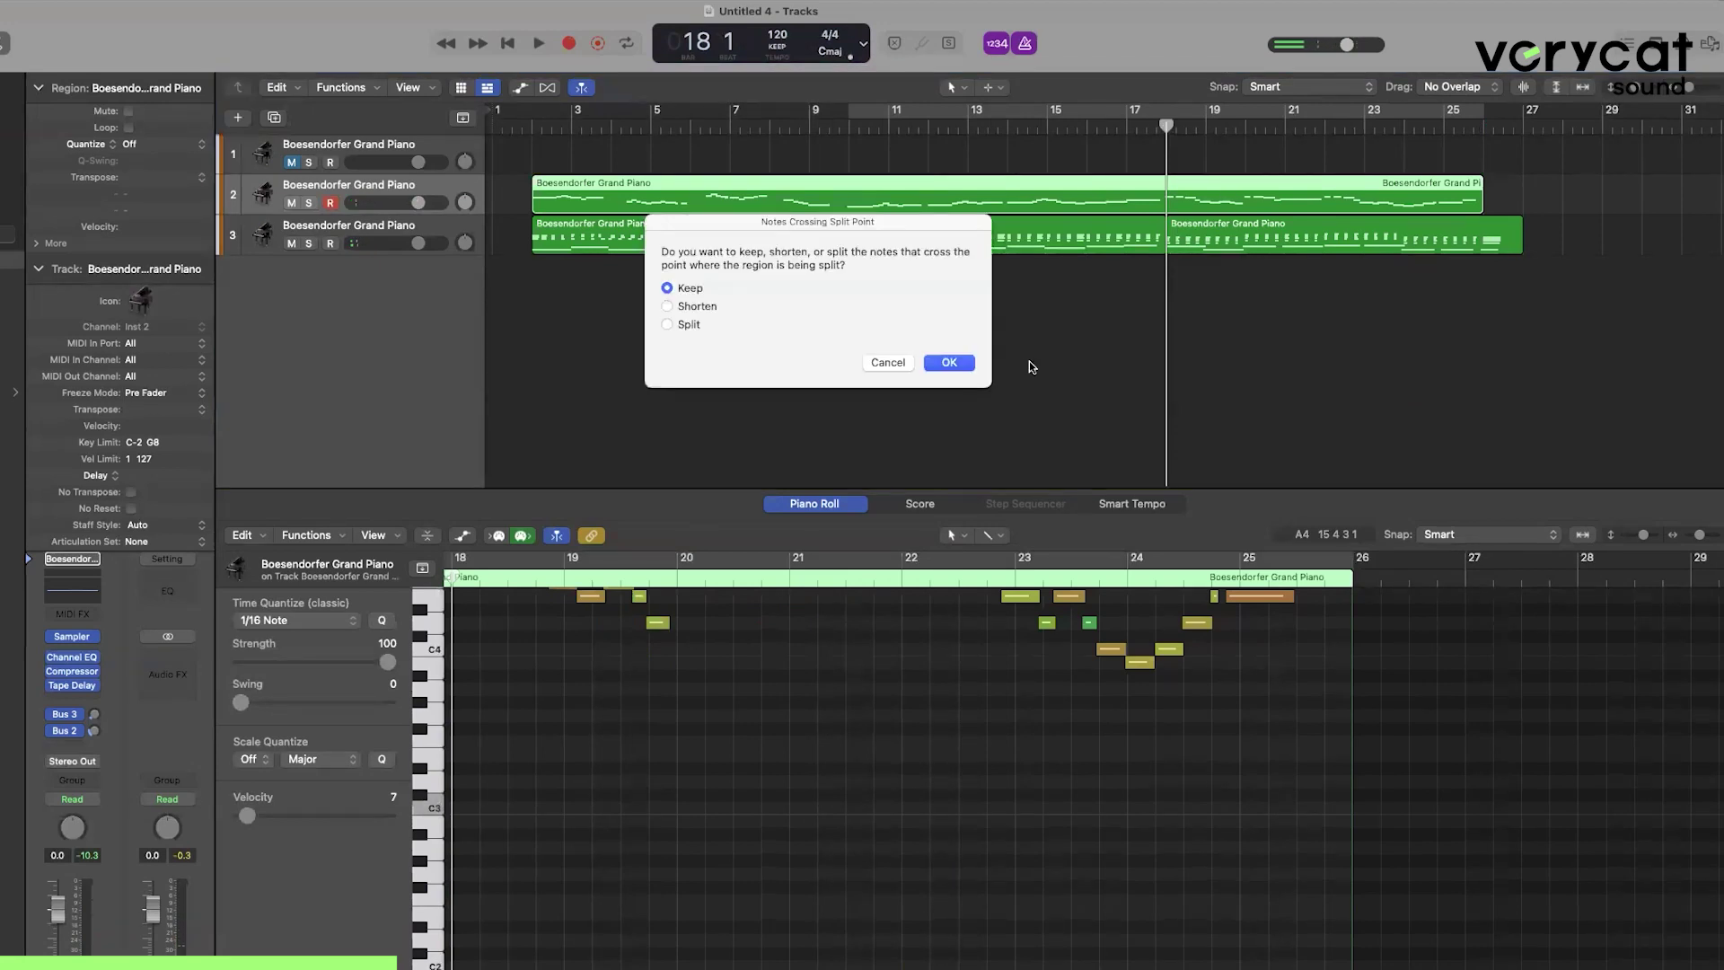
left_click(950, 363)
scroll(804, 692, "up", 5)
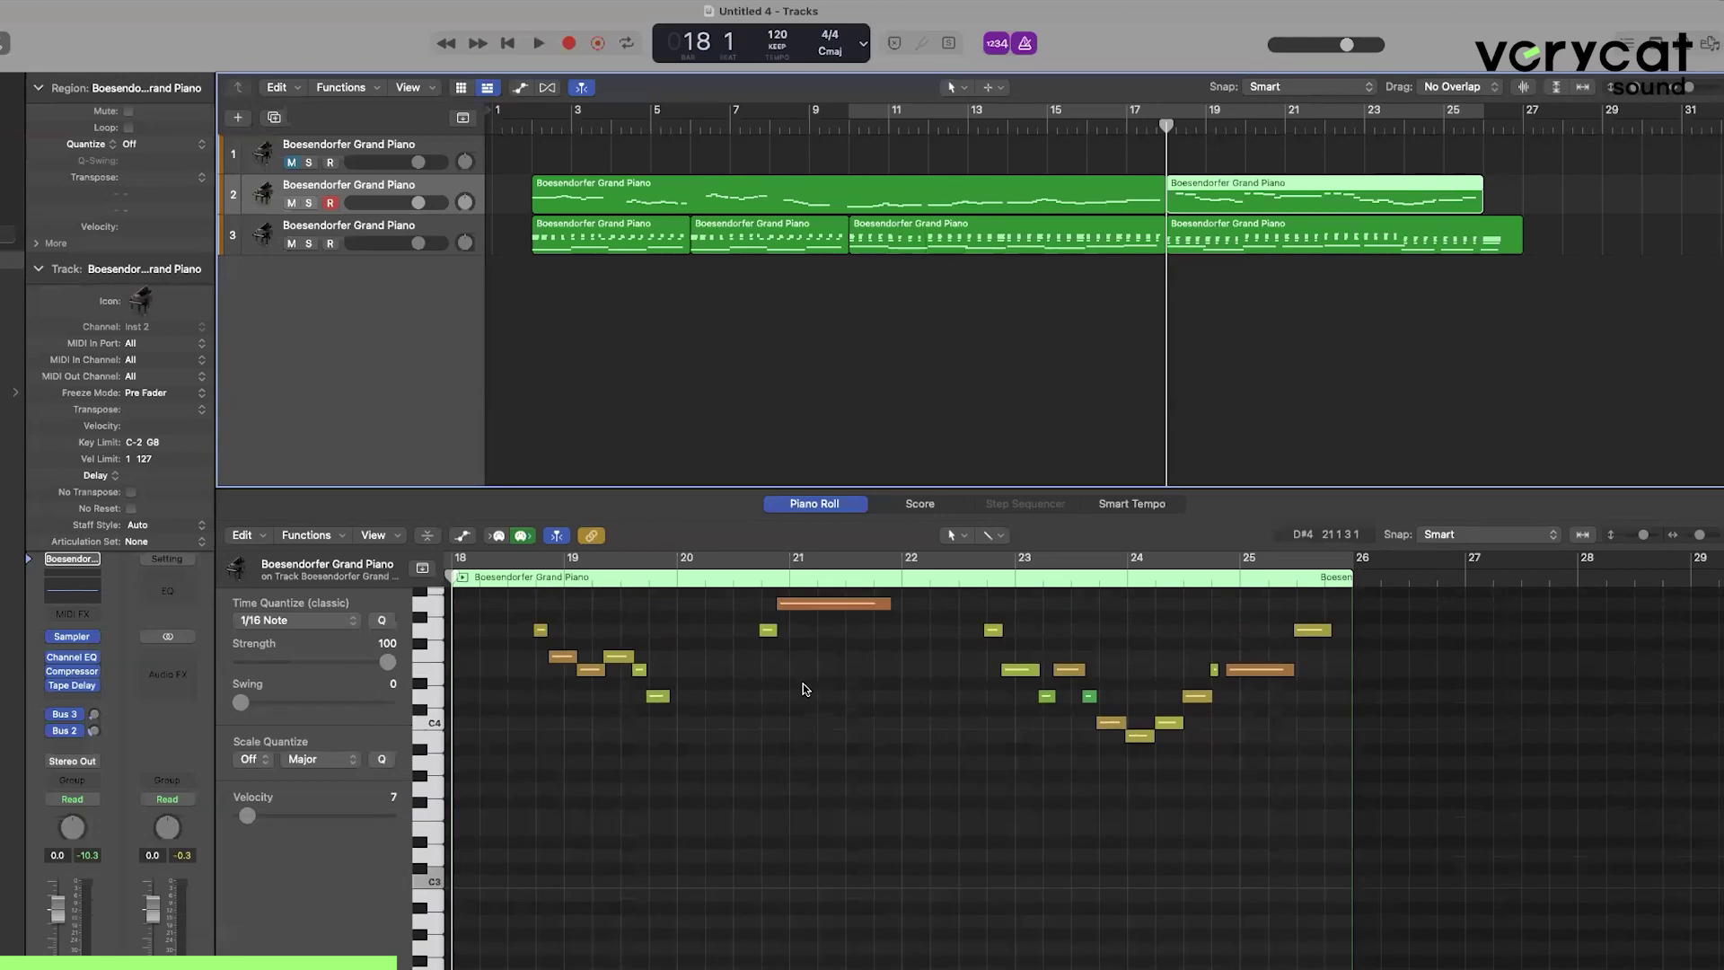
Compare the melody regions on both sides of bar 18 and audition the C5 note in bar 18.
left_click(1124, 199)
left_click(1187, 206)
left_click(489, 744)
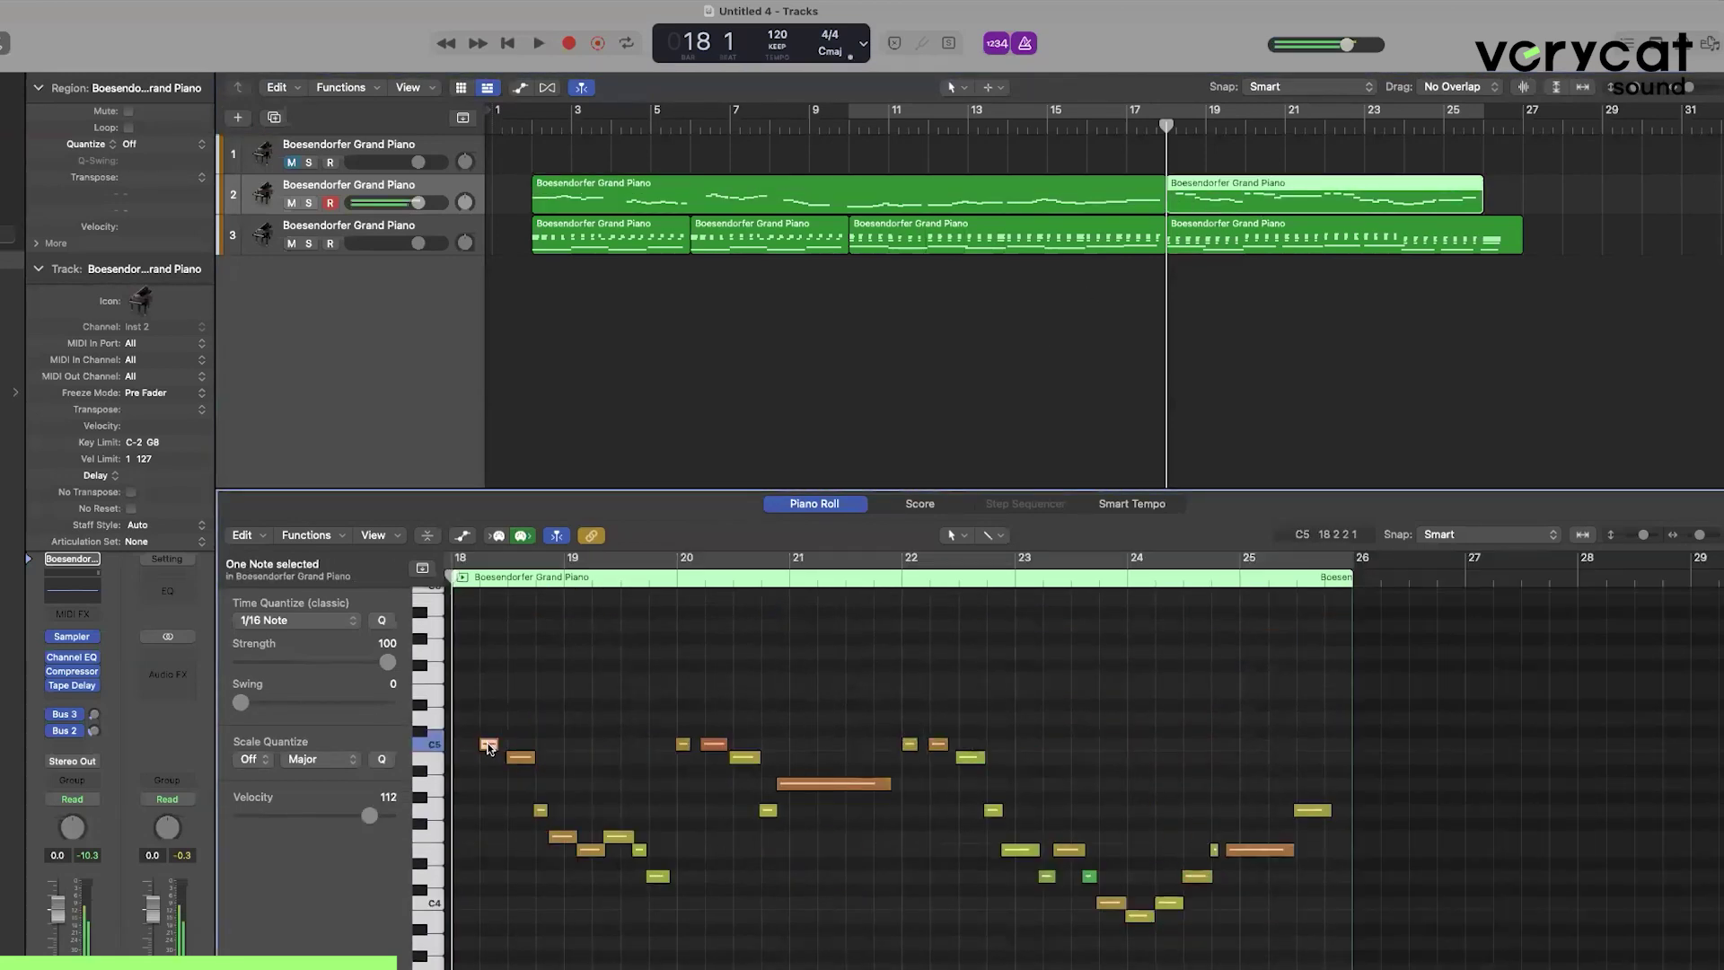
Copy the melody region and the chord region that start at bar 18 to bar 26.
left_click_drag(1329, 206, 1644, 213)
left_click(1483, 127)
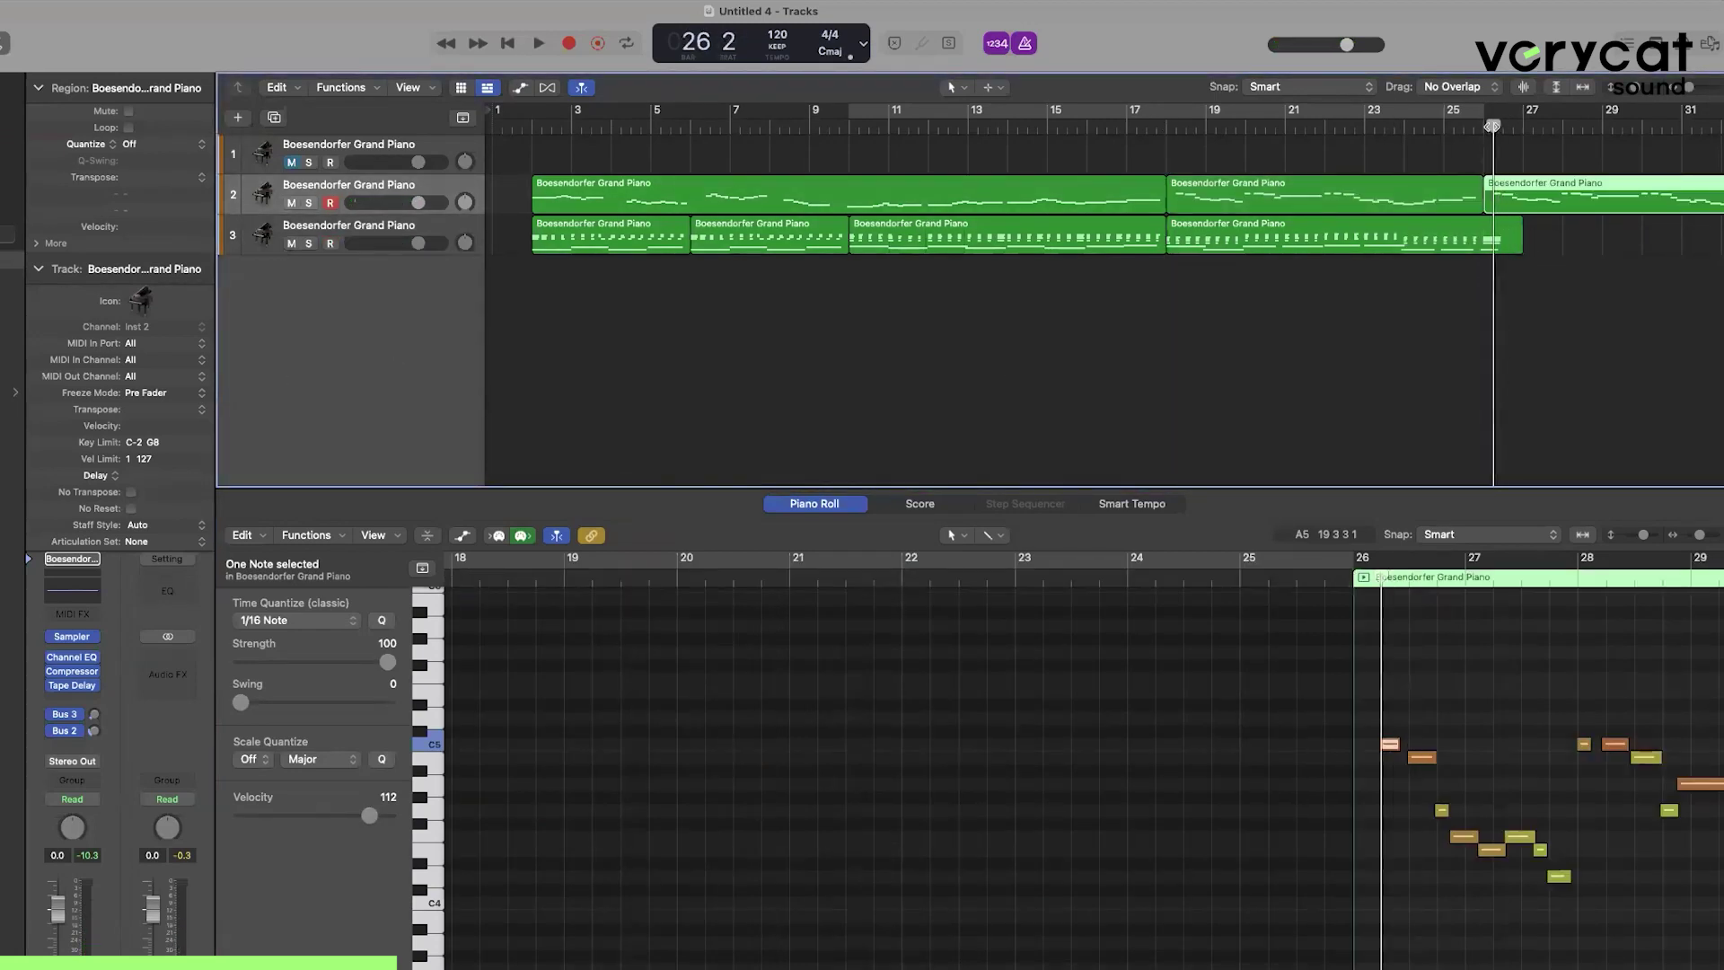
left_click(1506, 244)
left_click_drag(1311, 230, 1600, 236)
Play the arrangement from bar 18 into bar 20 to check the repeated section.
left_click(1161, 128)
key("space")
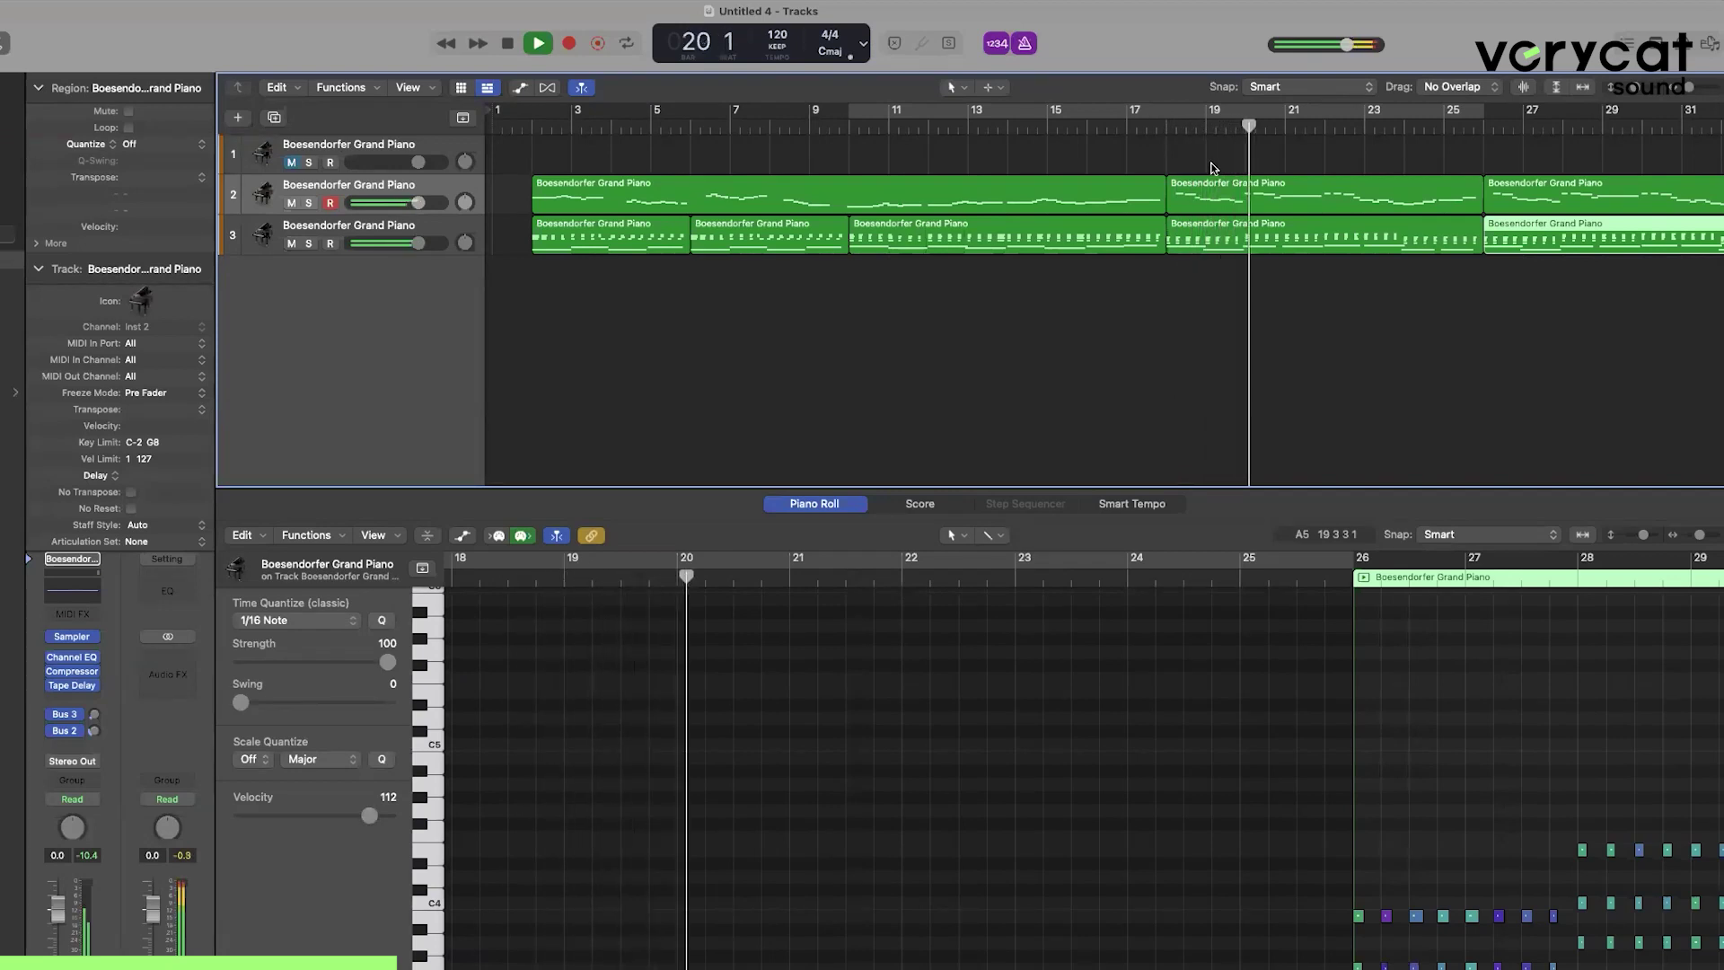
key("space")
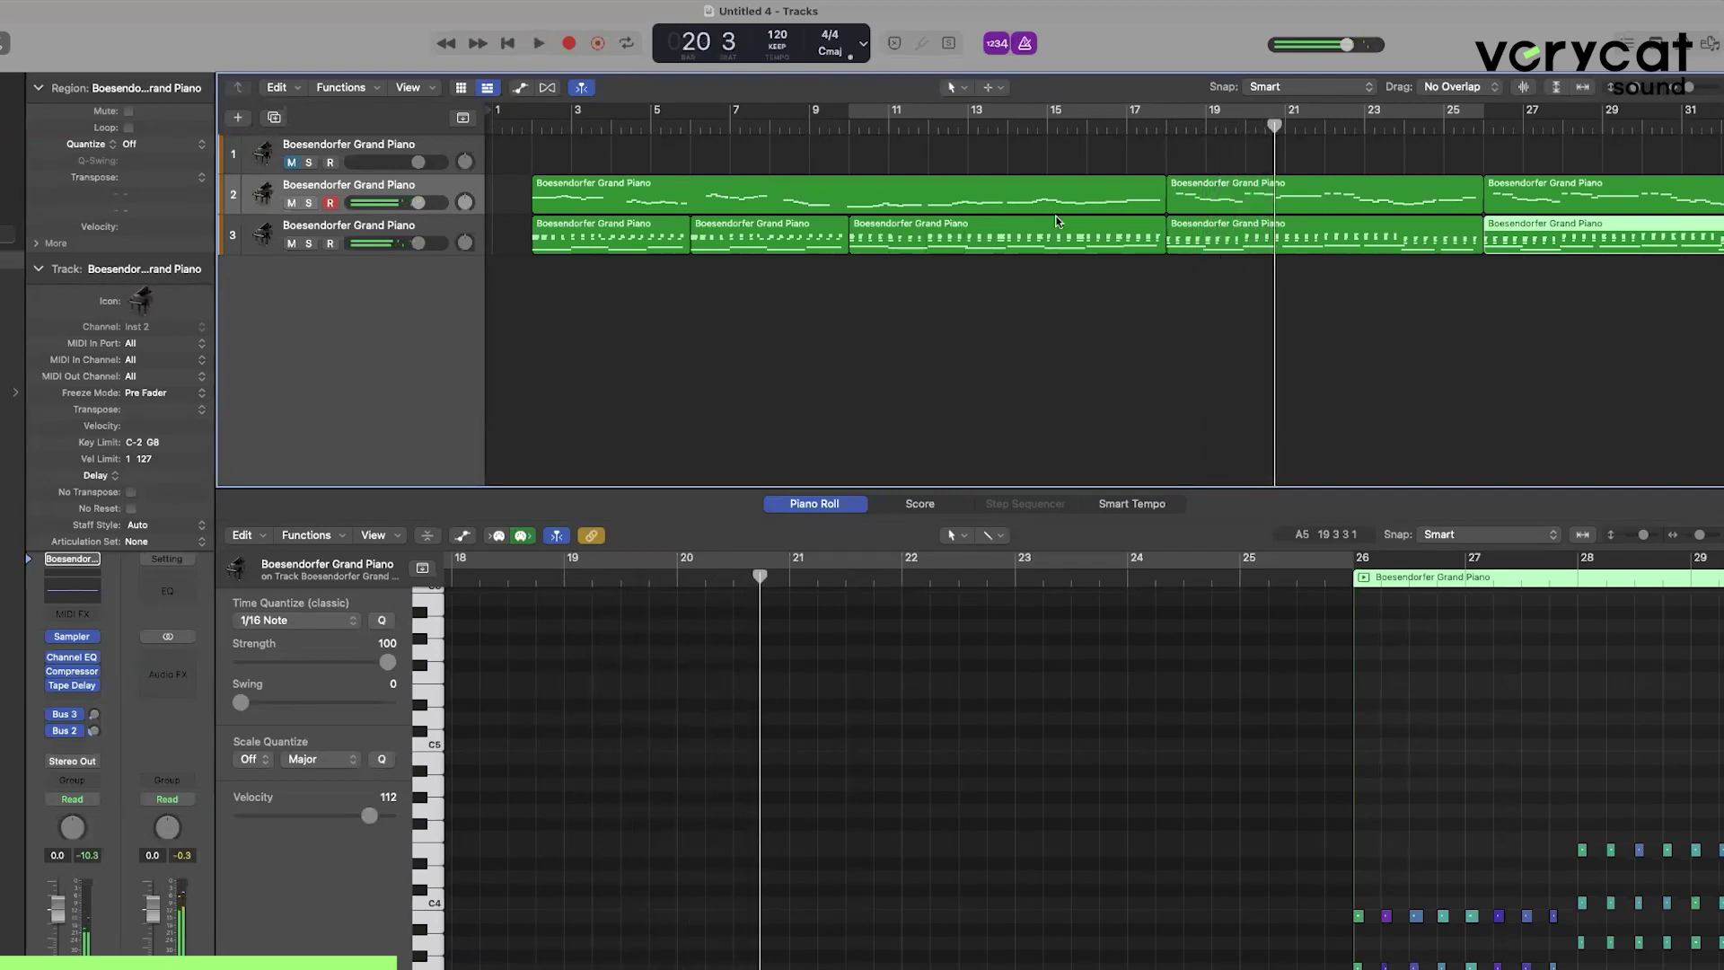
Show all three melody regions of the second piano track together in the piano roll with no notes selected.
scroll(810, 280, "down", 2)
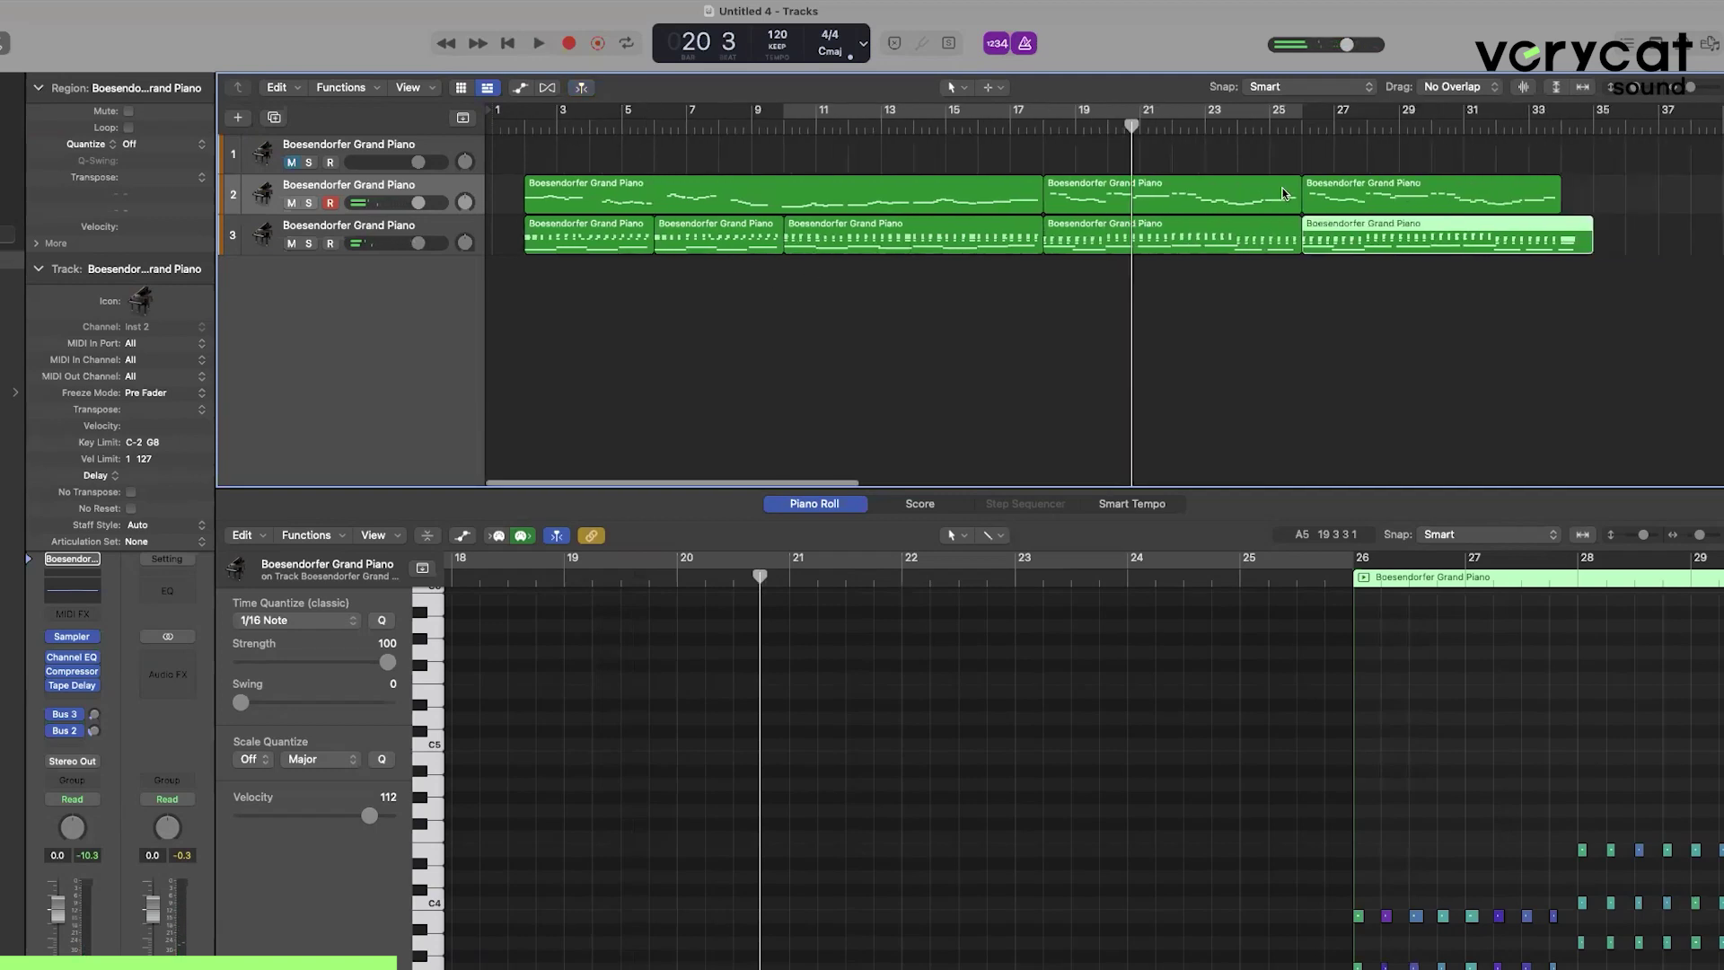
left_click_drag(1365, 162, 620, 193)
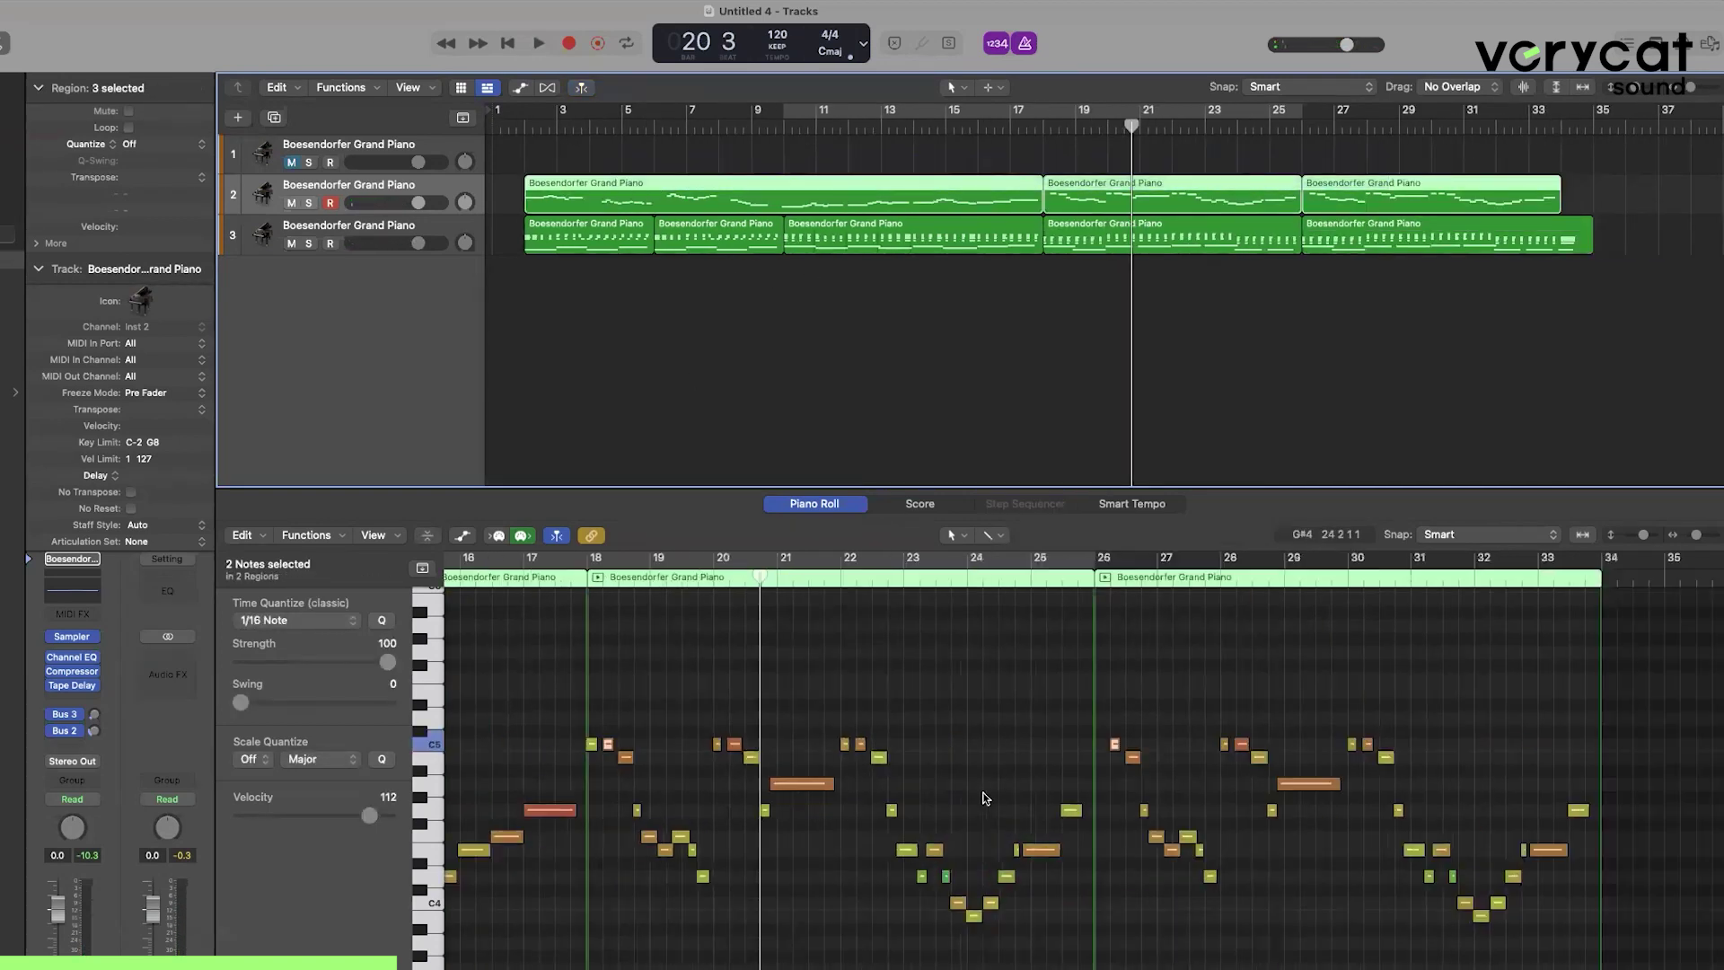
scroll(986, 796, "down", 3)
scroll(935, 796, "left", 5)
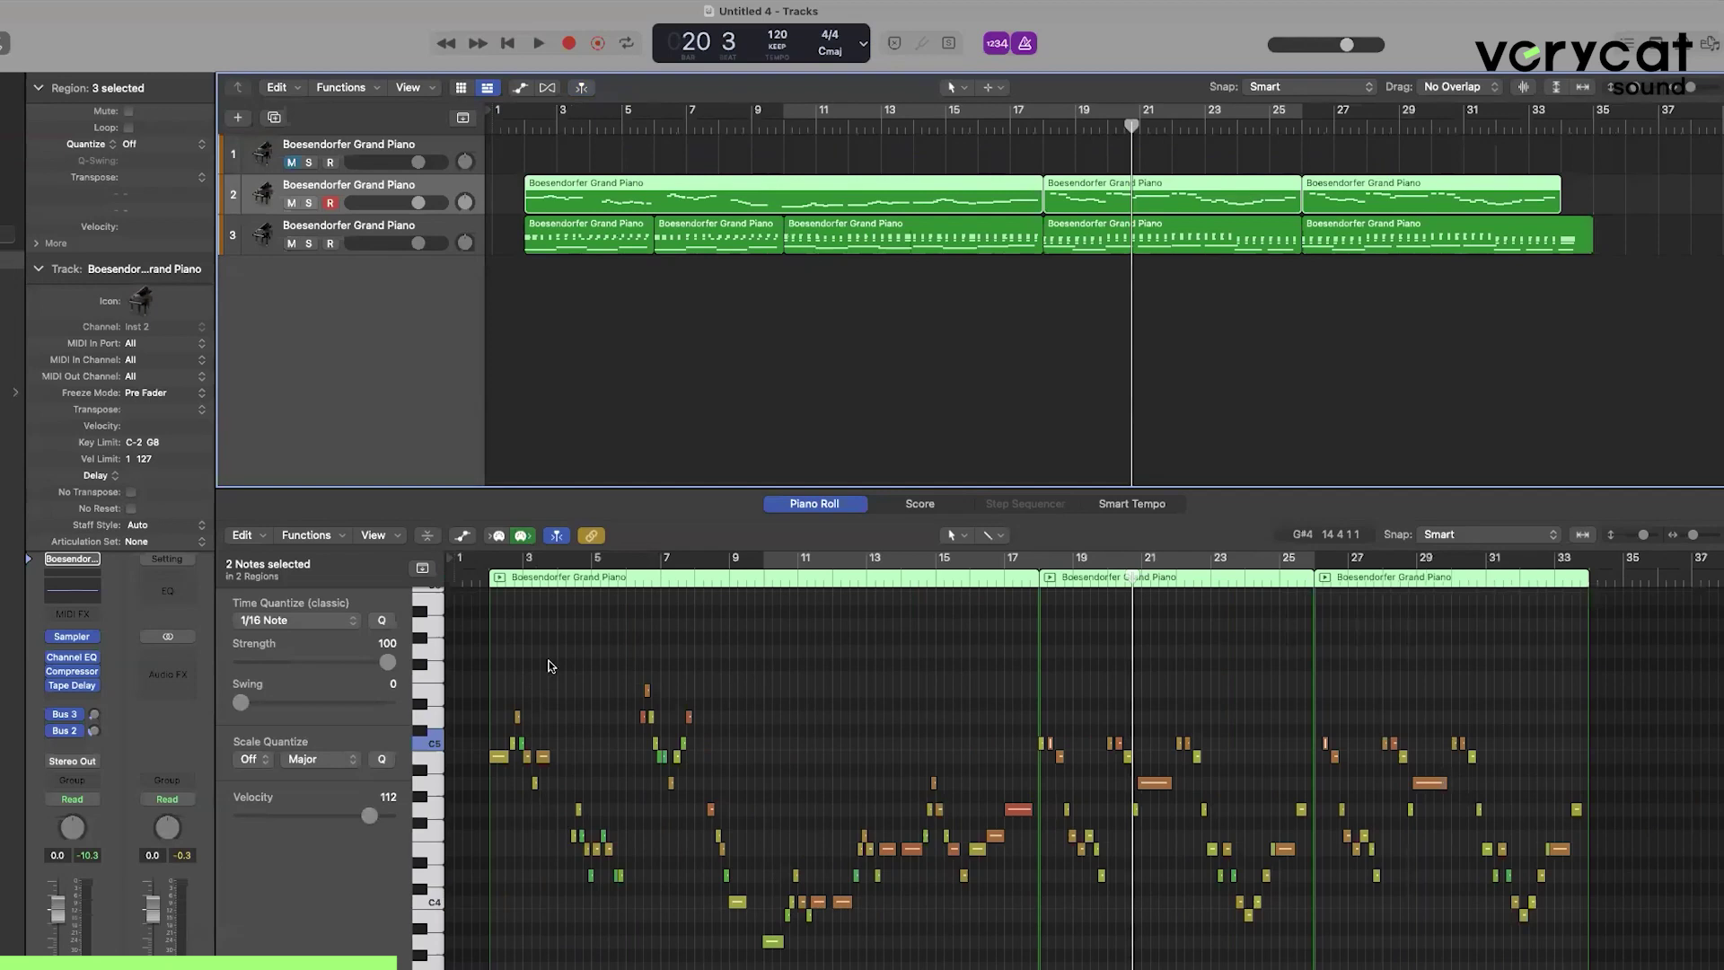
left_click(533, 742)
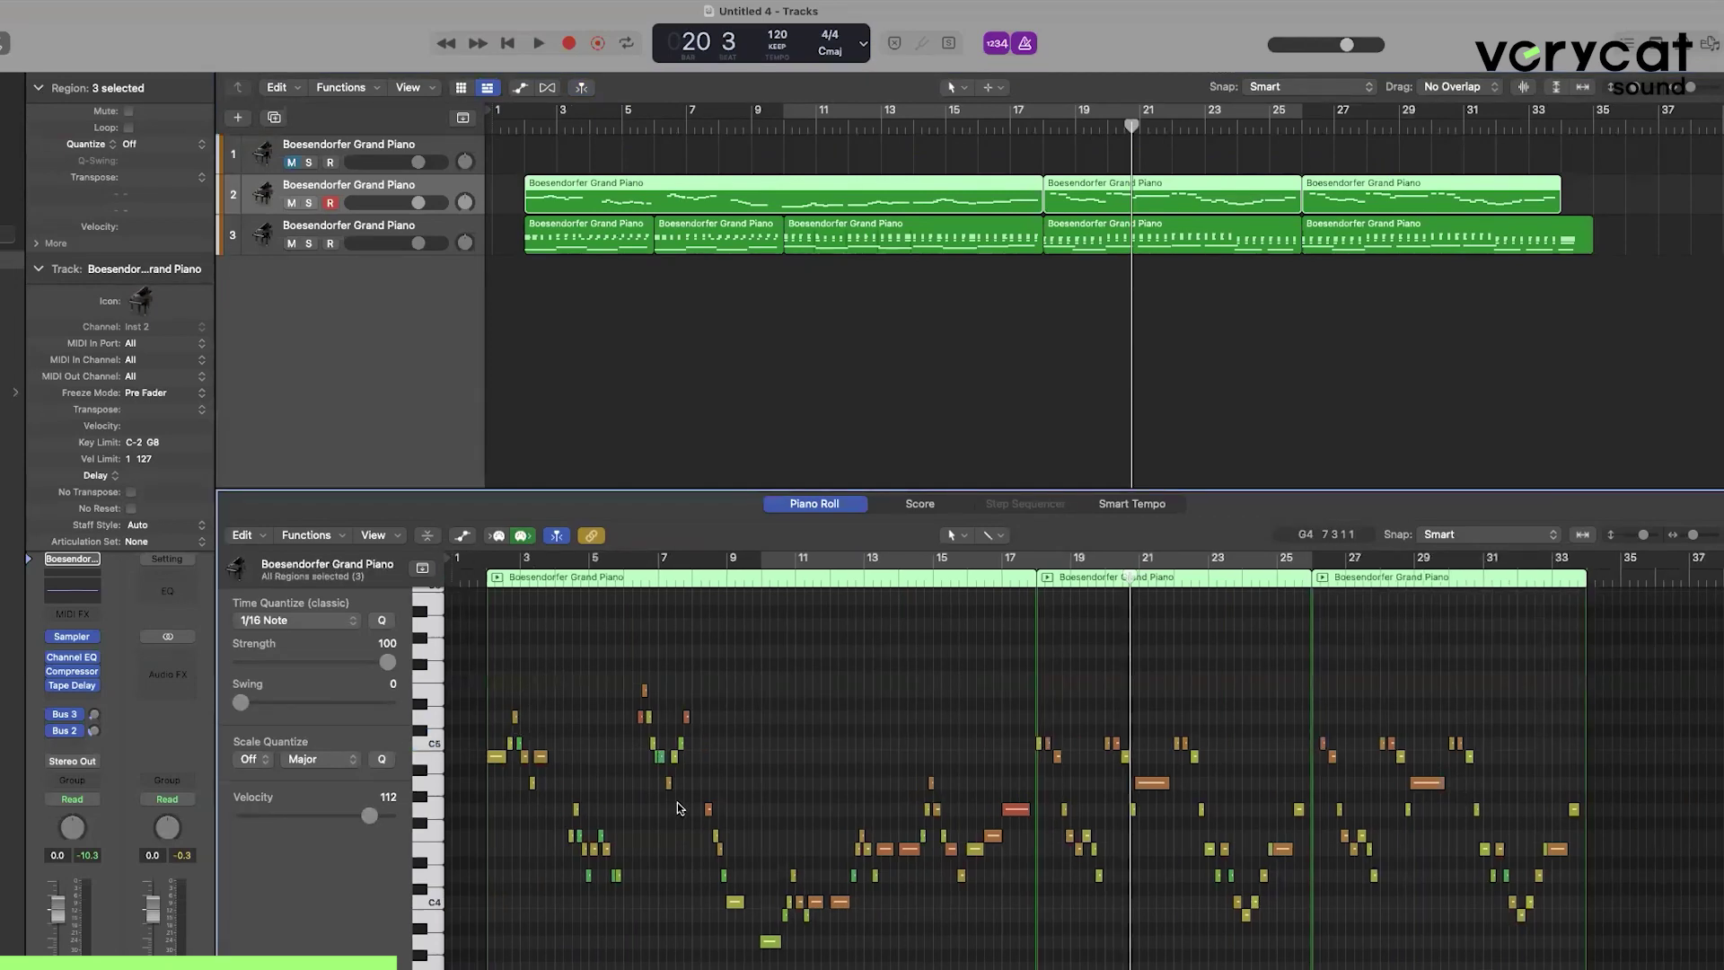
Play the melody from bar 10 into bar 13 to examine the low, gradually rising section.
left_click(757, 585)
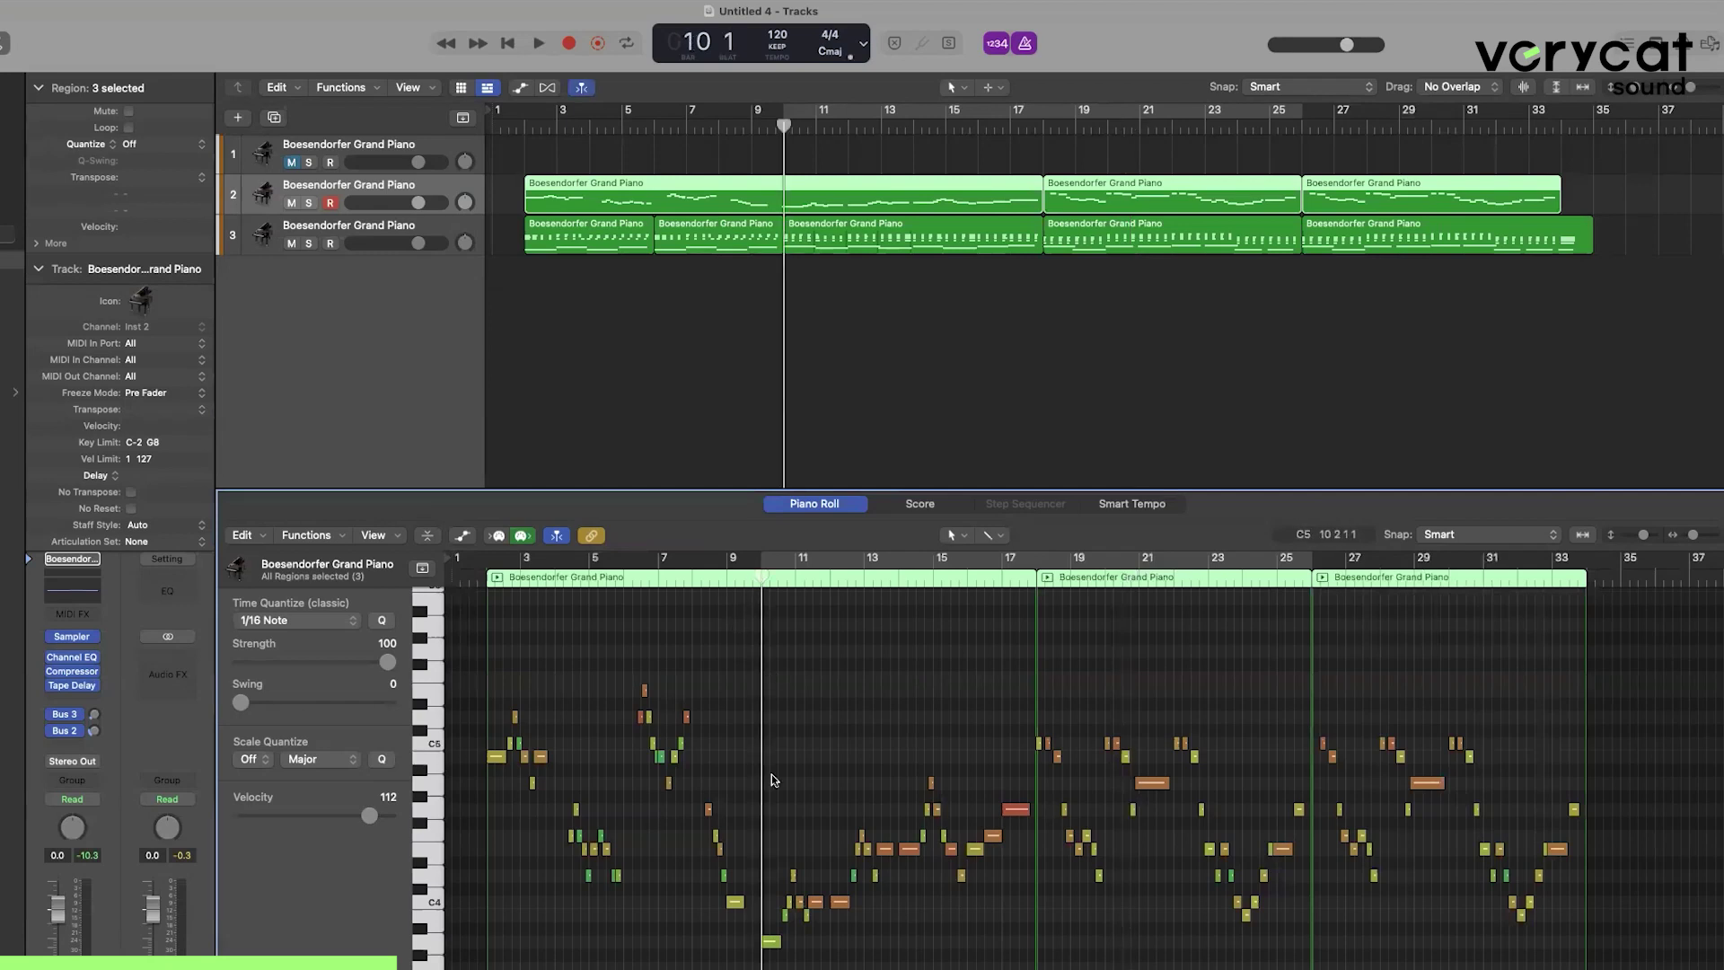
key("space")
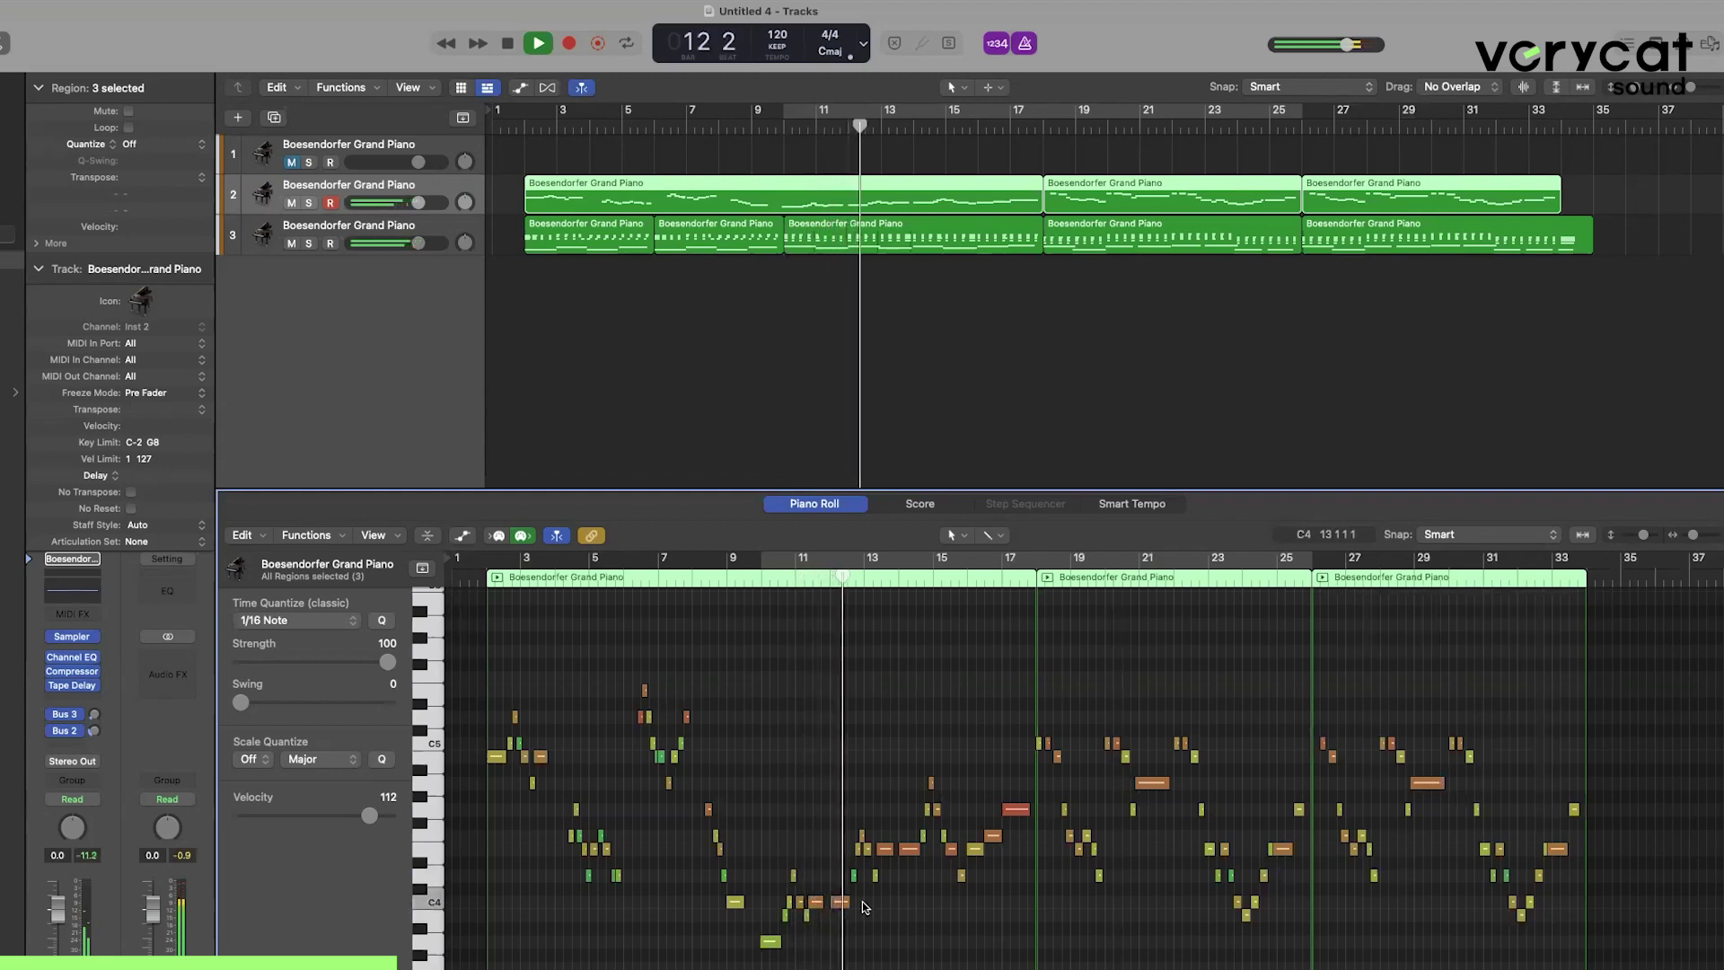
key("space")
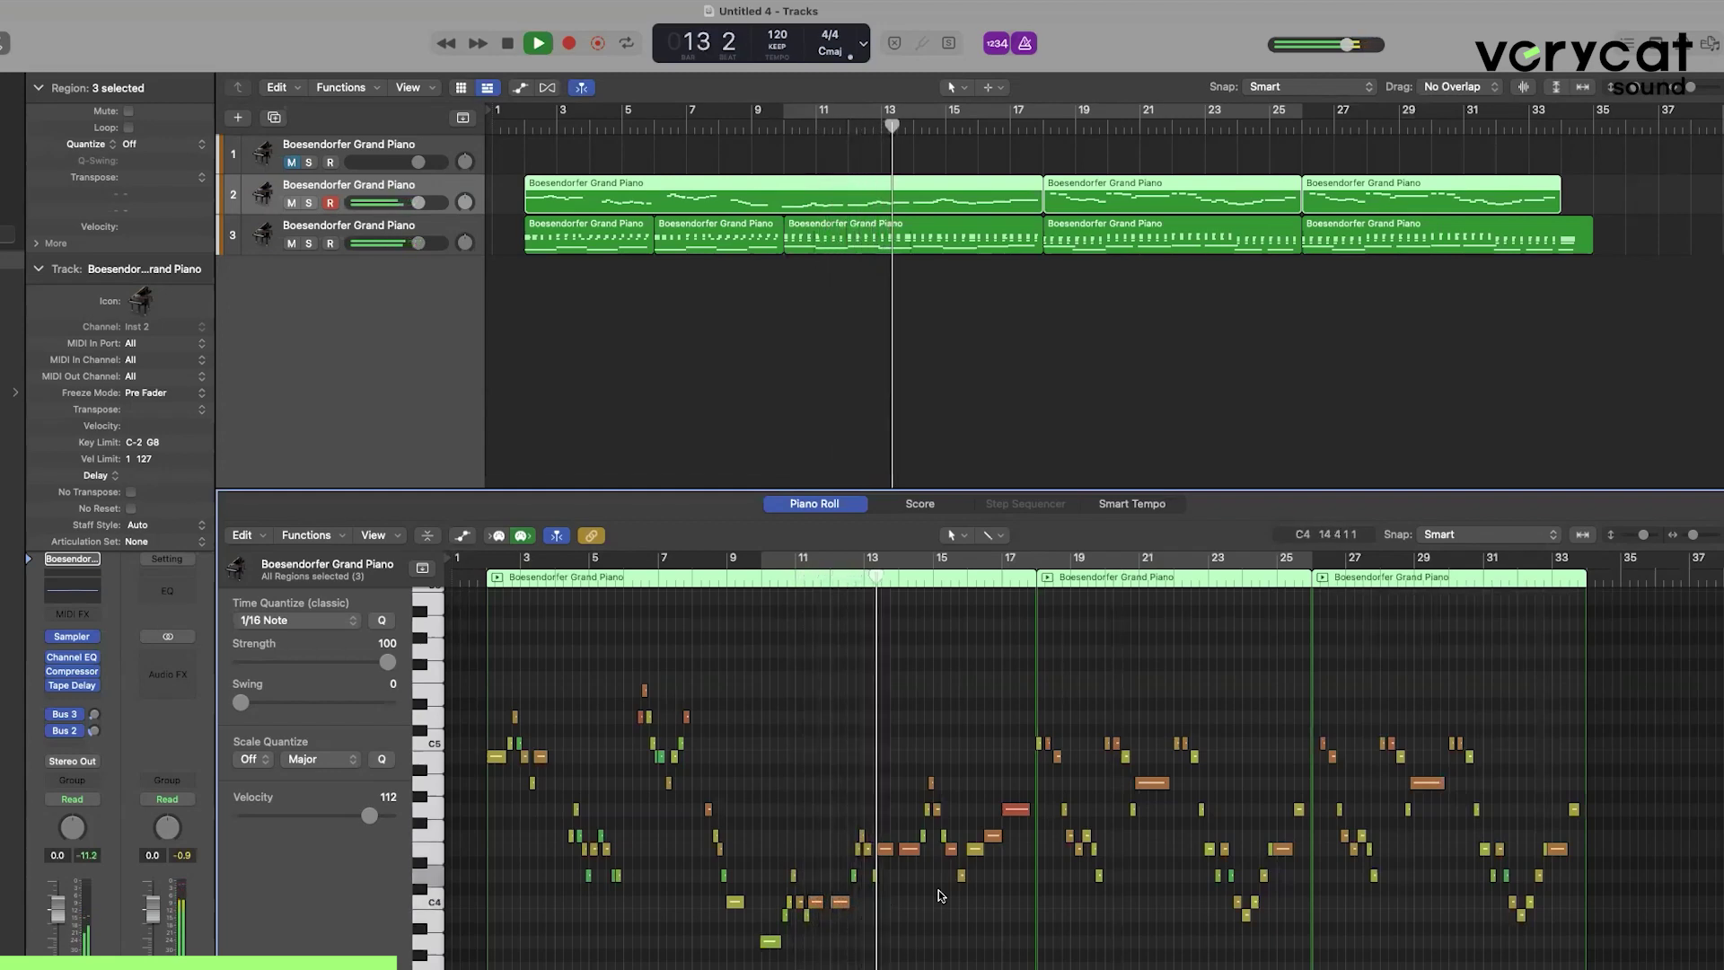
Enlarge the notes around bar 18 and play the melody from there into bar 22.
left_click(1035, 580)
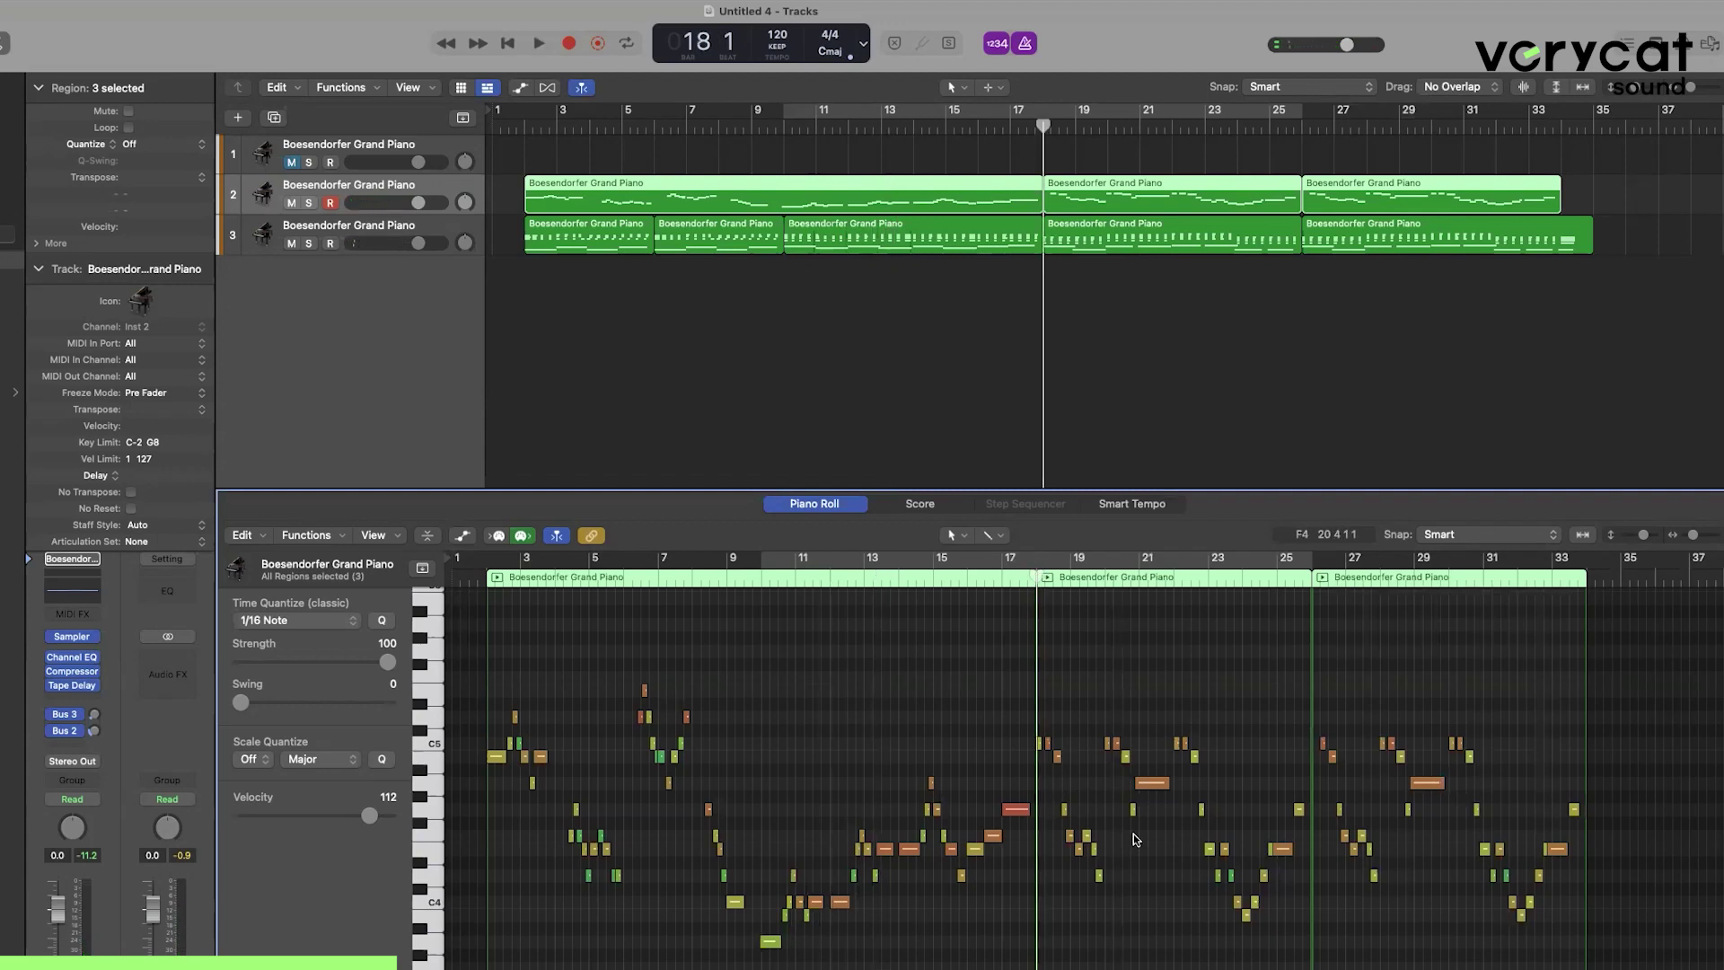
key("super+Right")
key("super+Right")
key("super+Right")
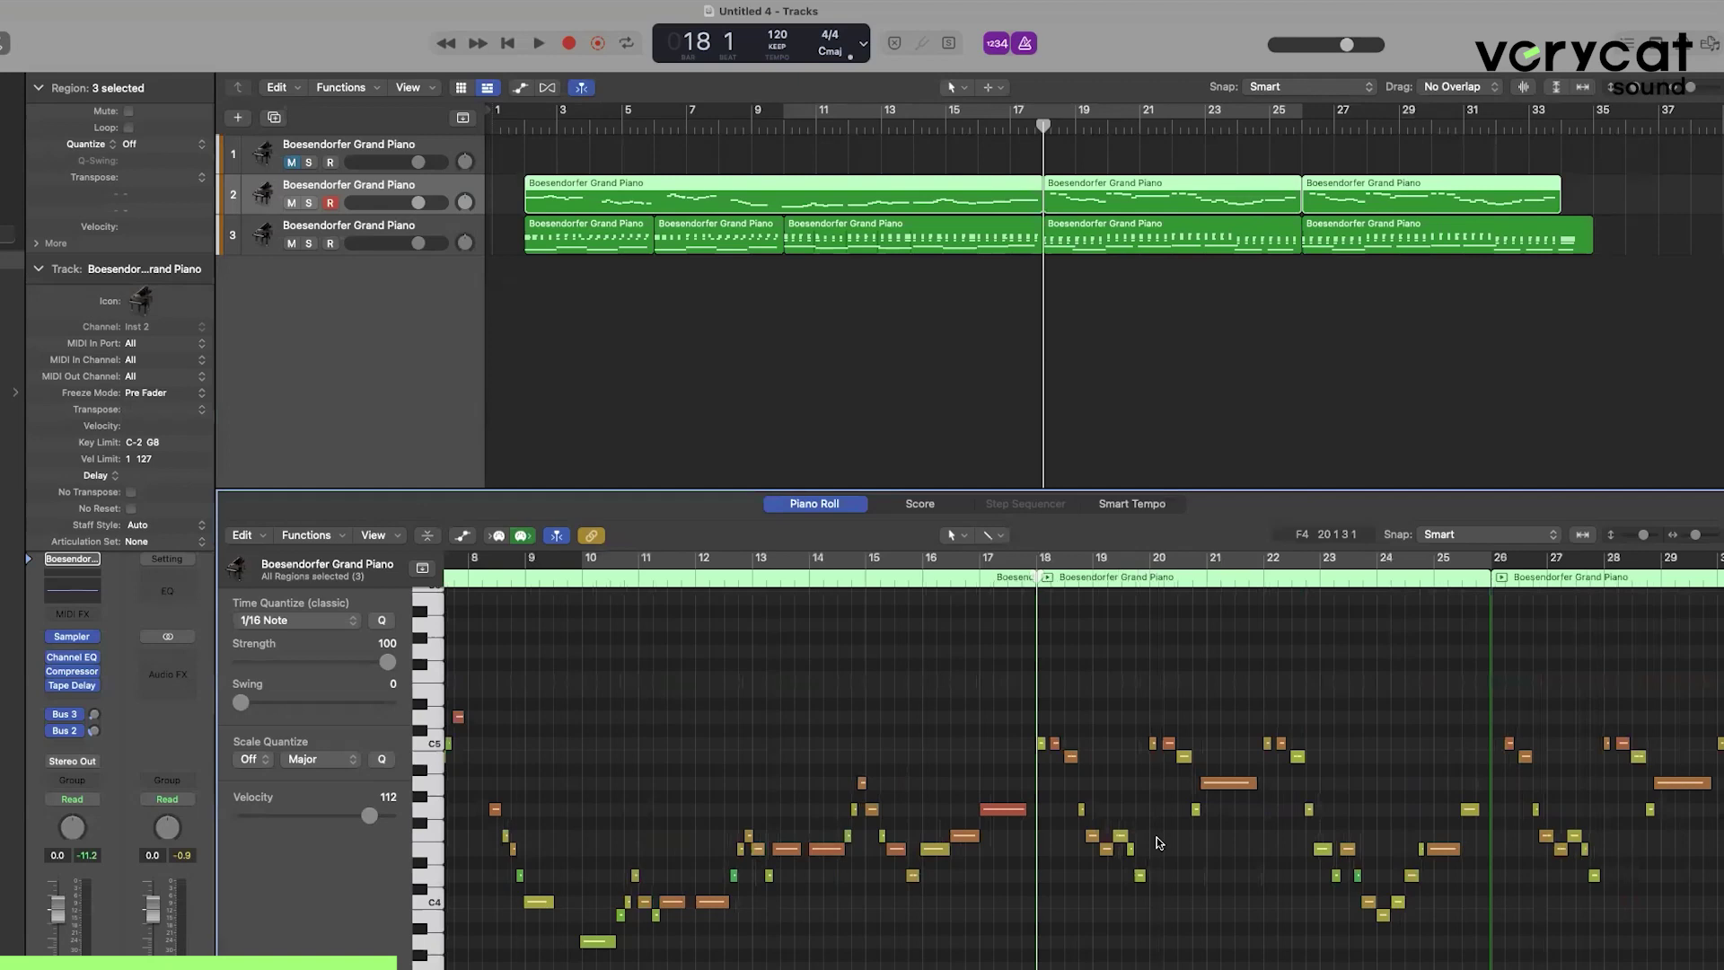
key("super+Left")
key("space")
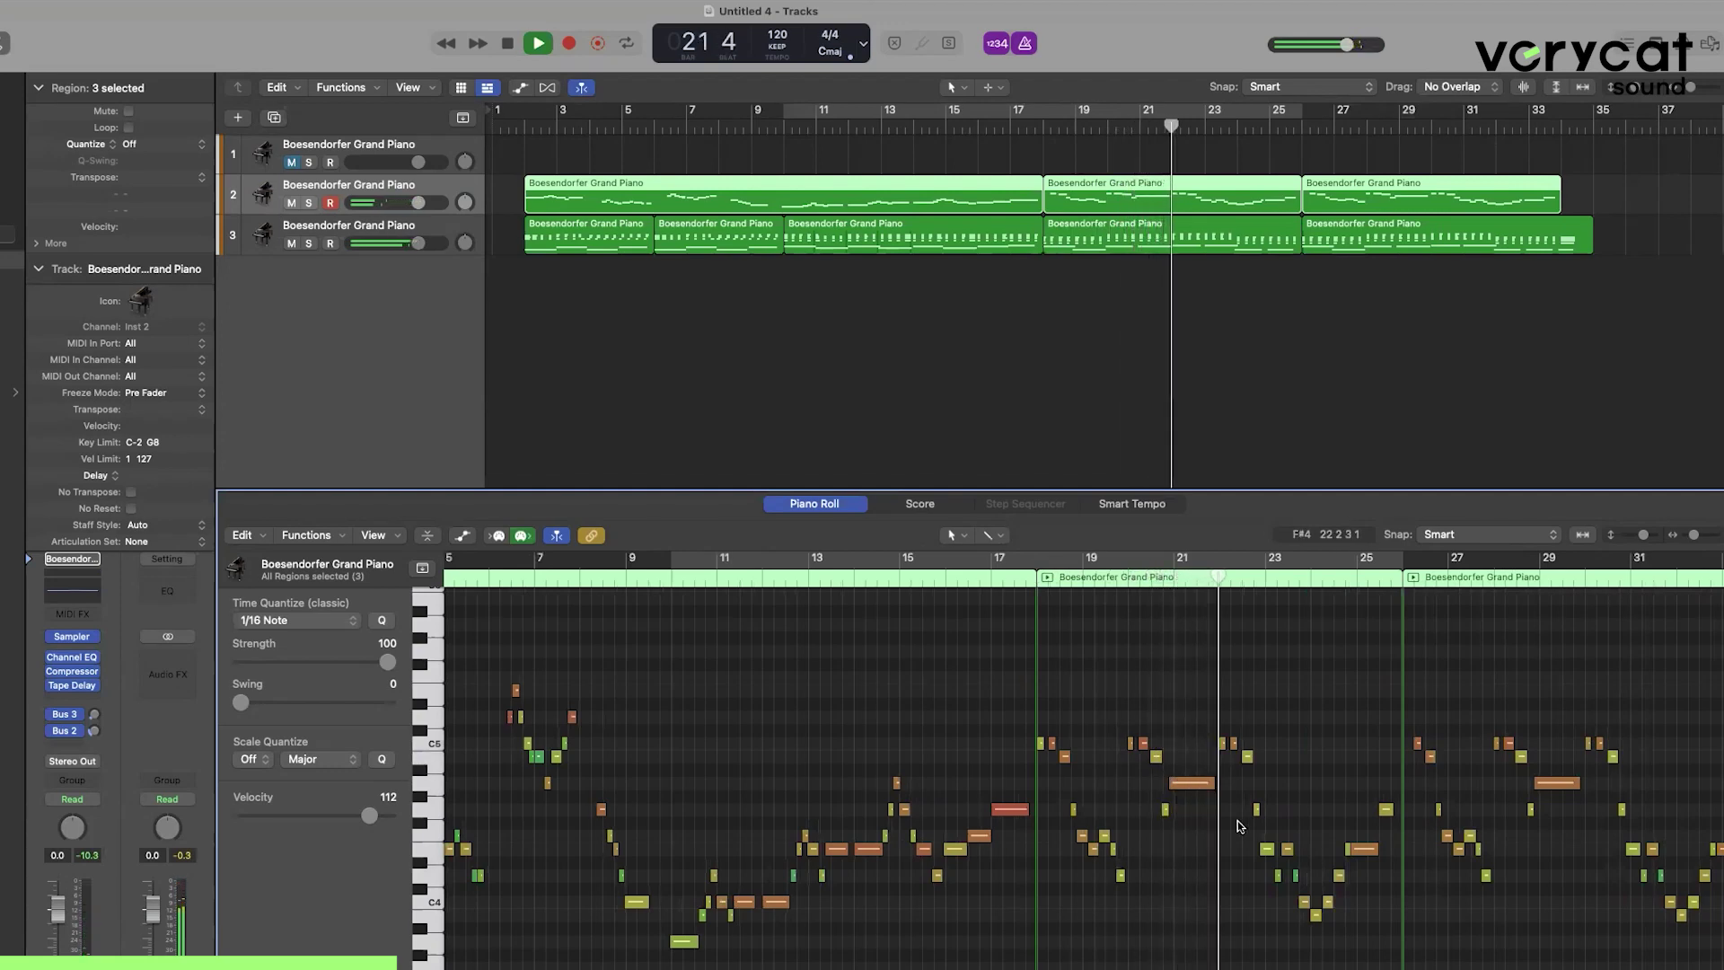
key("space")
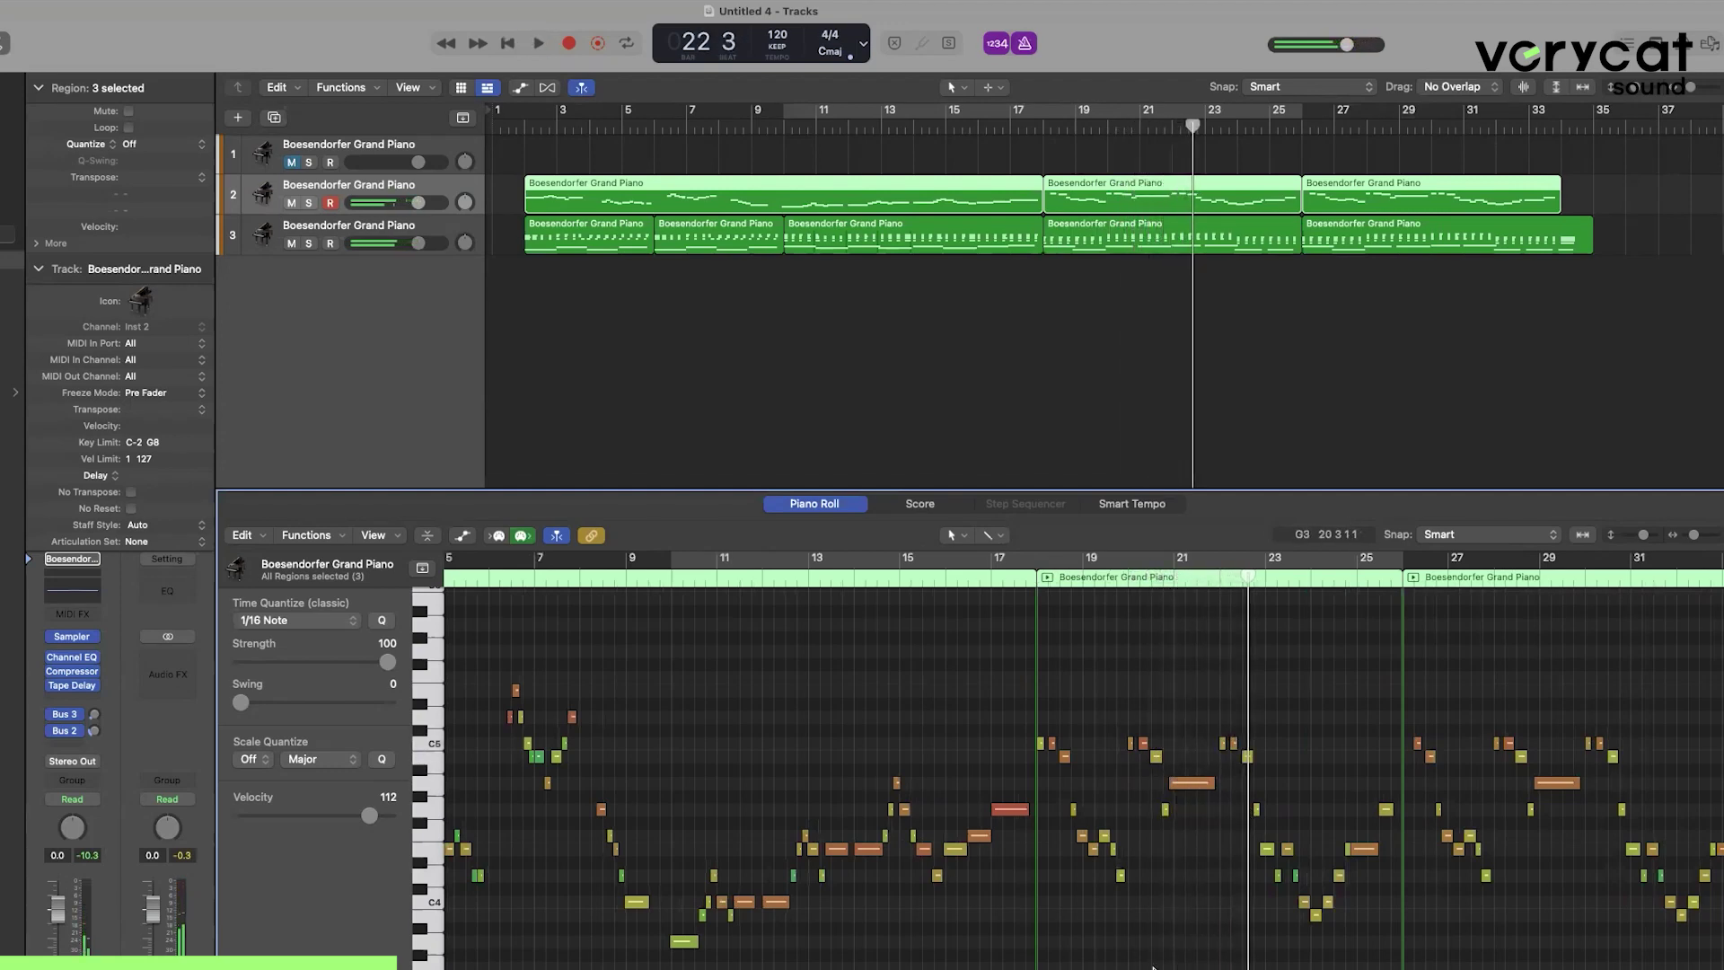
Select only the first melody region, from bar 2 to bar 18, and place the playhead at bar 13.
scroll(1153, 967, "down", 5)
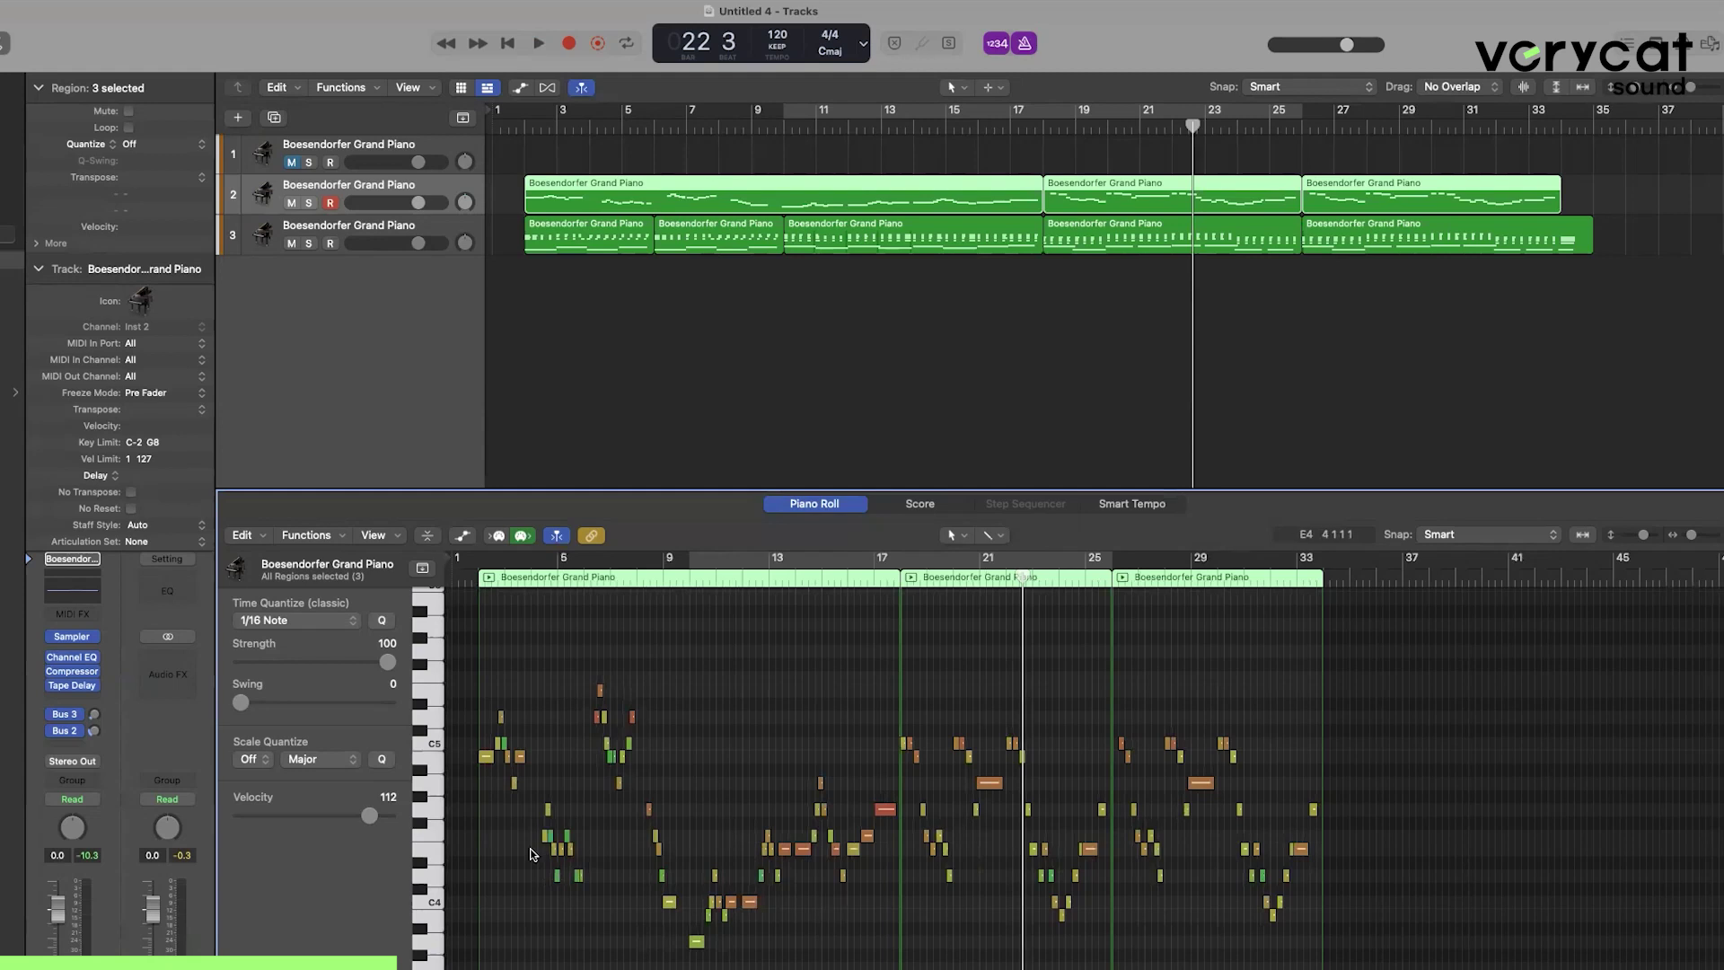
left_click(981, 416)
left_click(889, 126)
left_click(903, 184)
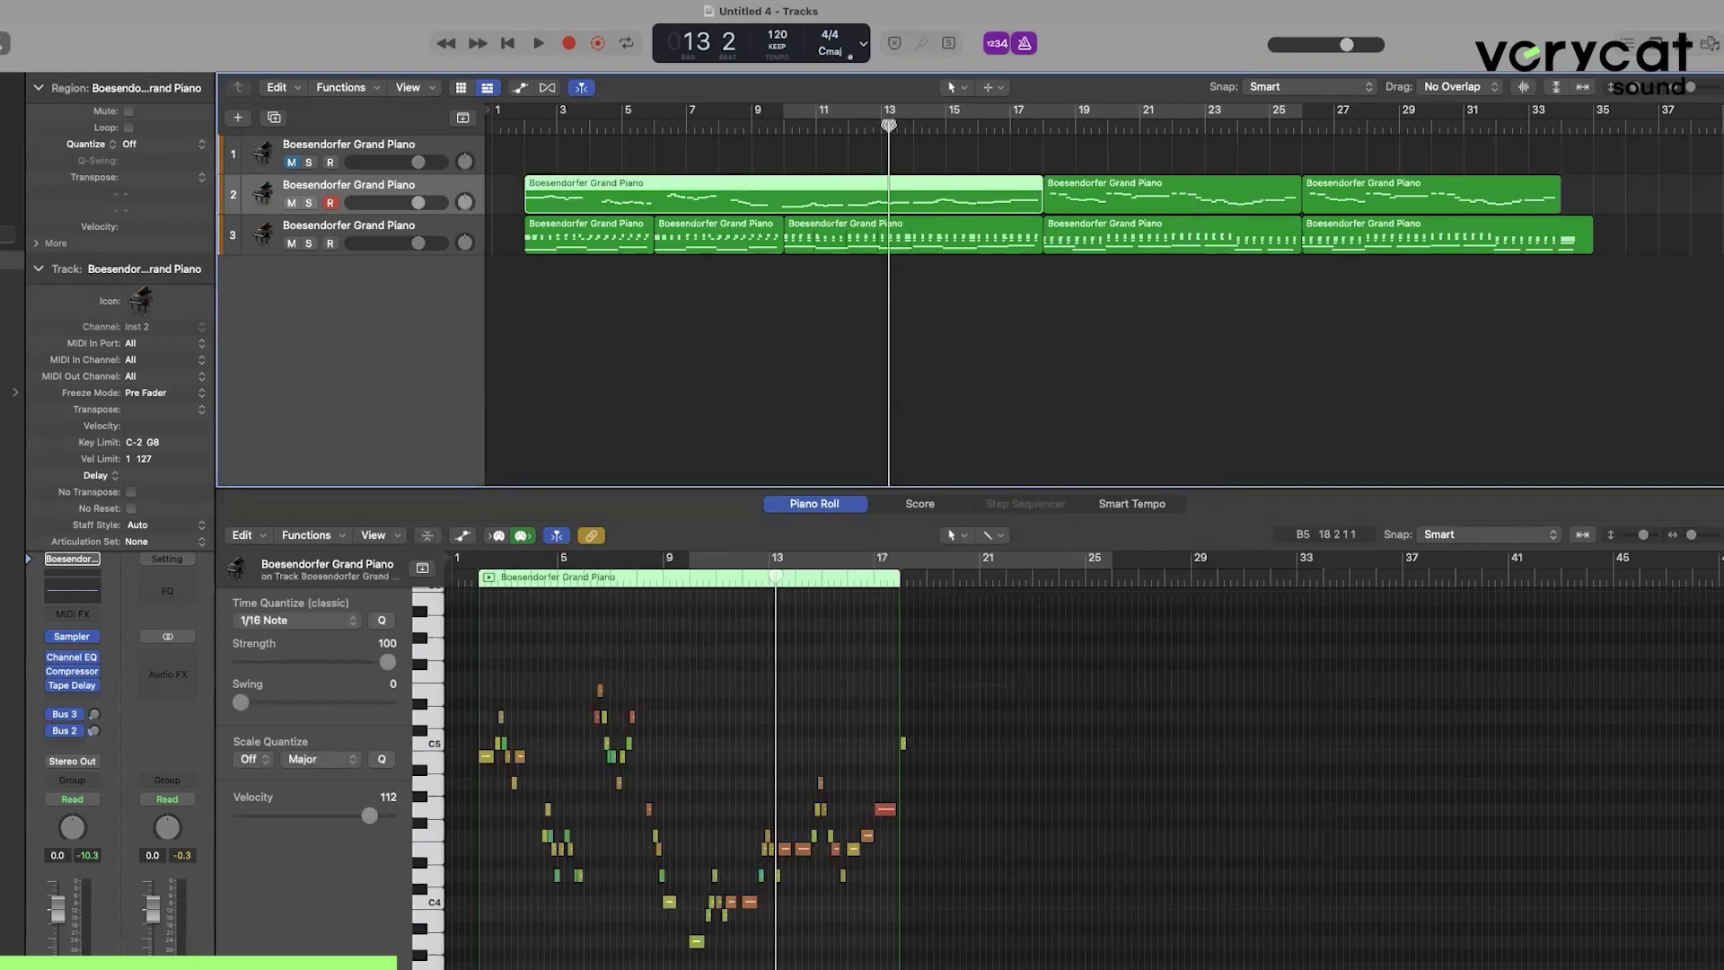
left_click_drag(893, 127, 882, 127)
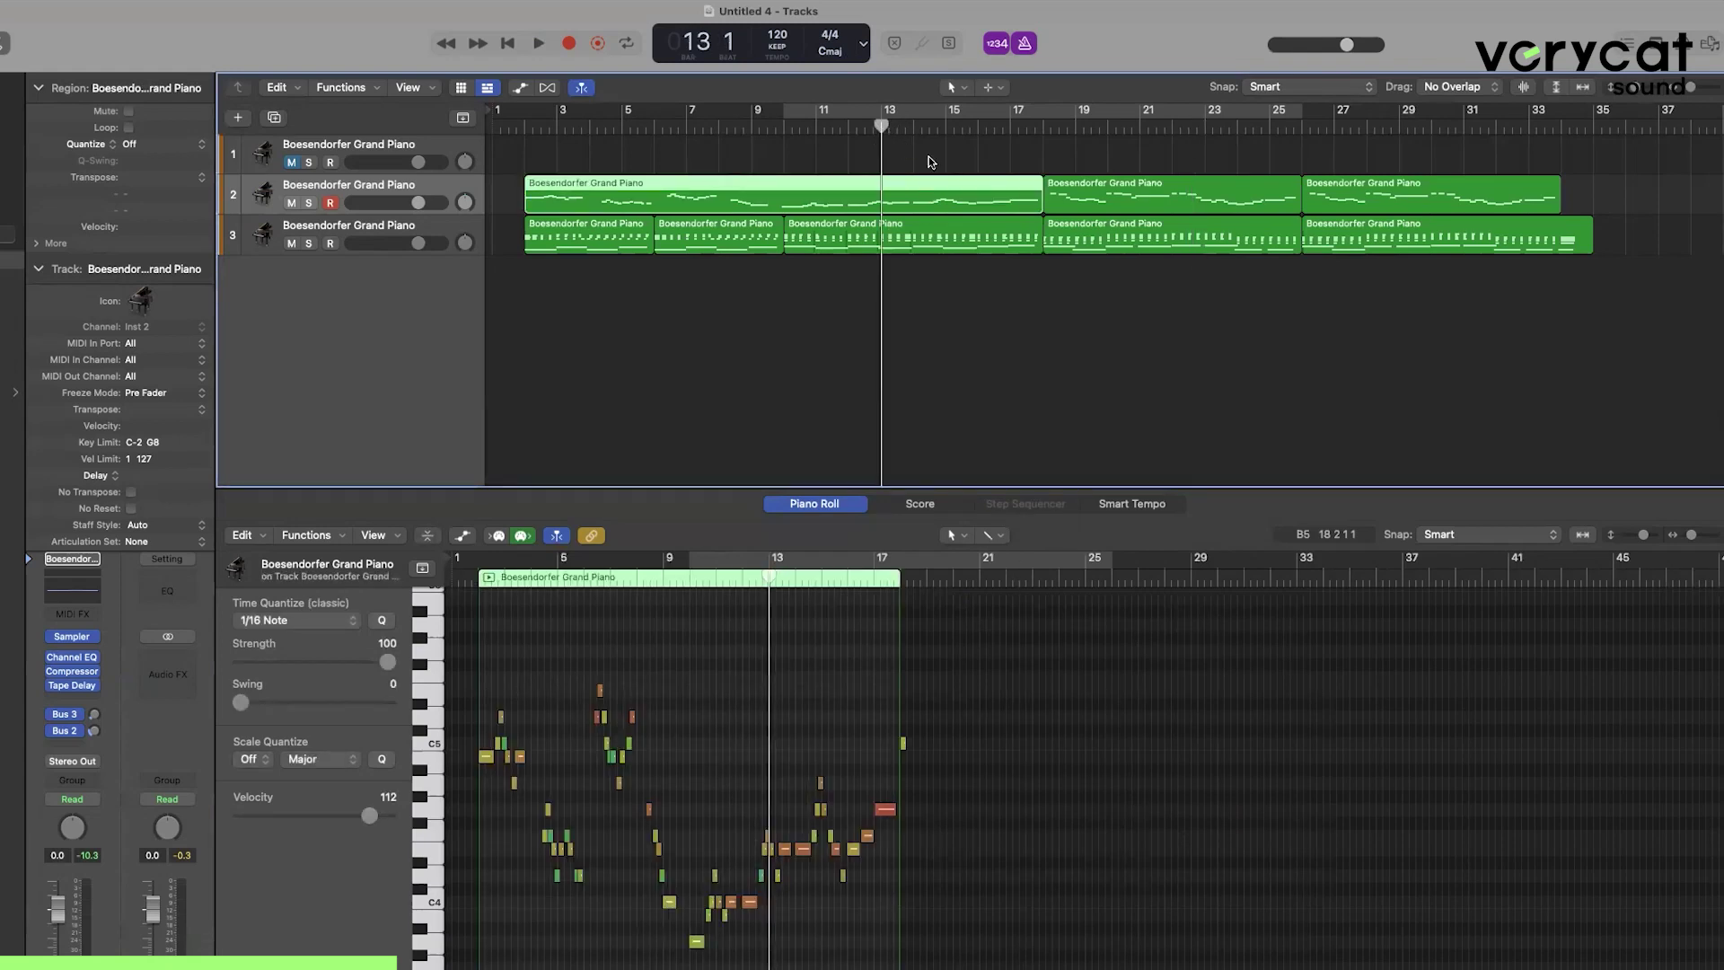